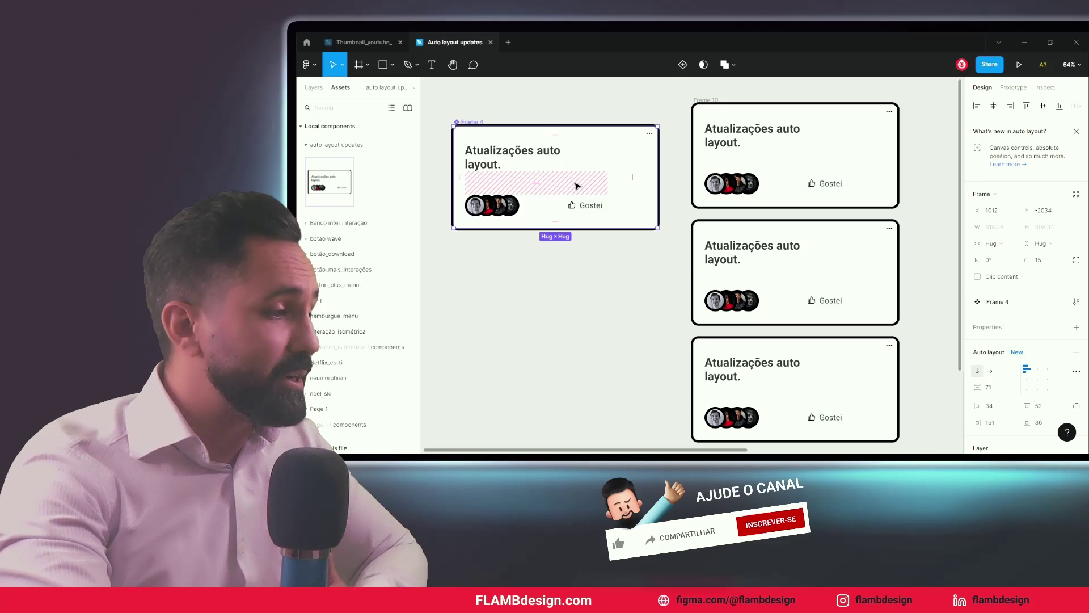
mouse_move(539, 182)
mouse_down()
mouse_move(539, 195)
mouse_move(539, 182)
mouse_up()
drag(632, 181, 605, 185)
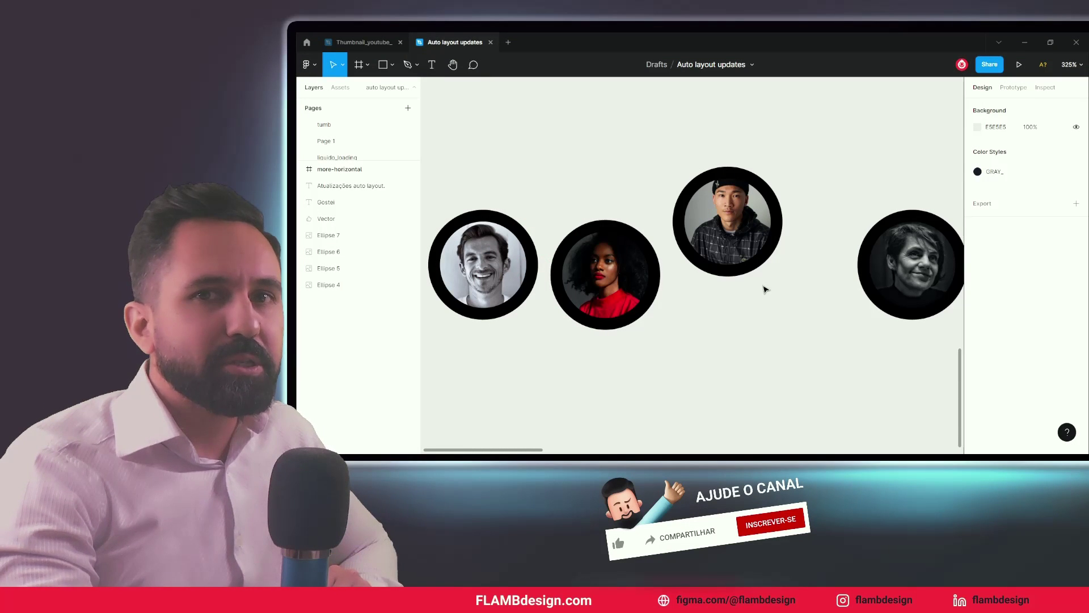
click(495, 275)
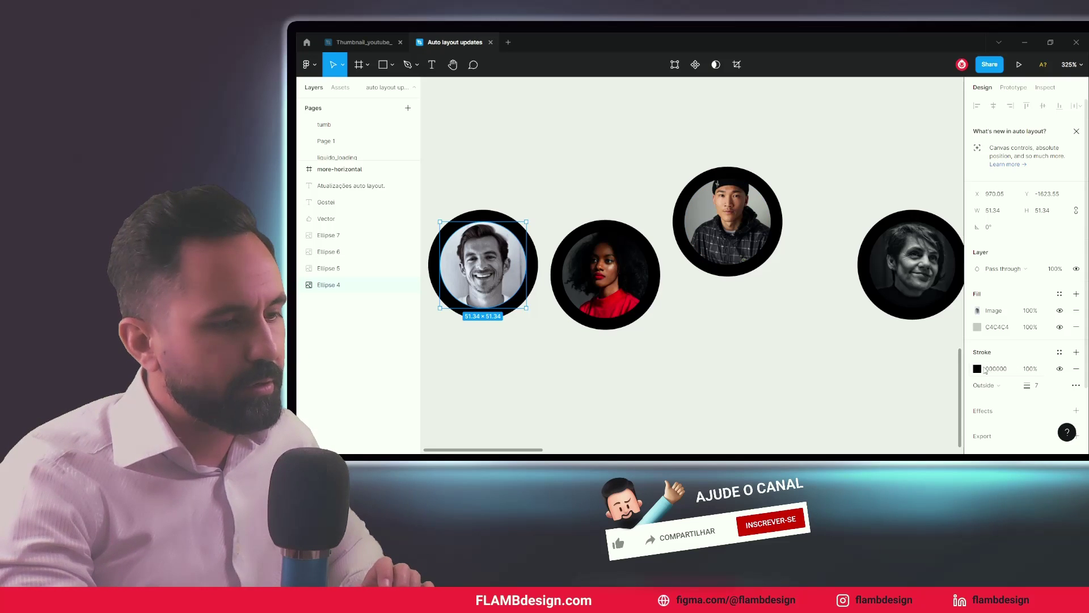
click(705, 368)
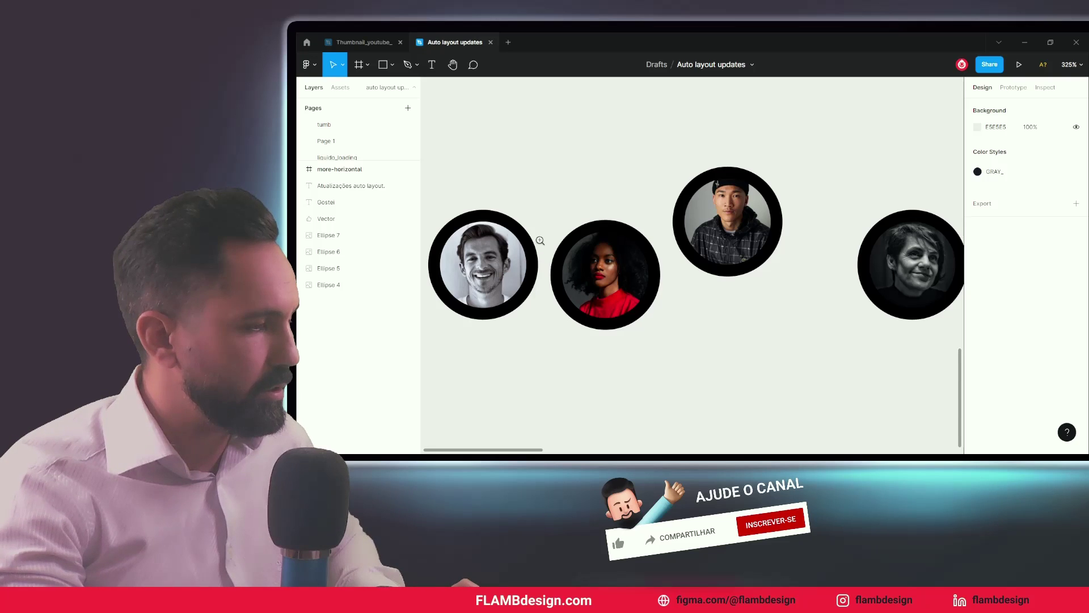
- Select the four avatar circles together and apply auto layout to them
scroll(541, 244, down, 3)
scroll(536, 244, up, 1)
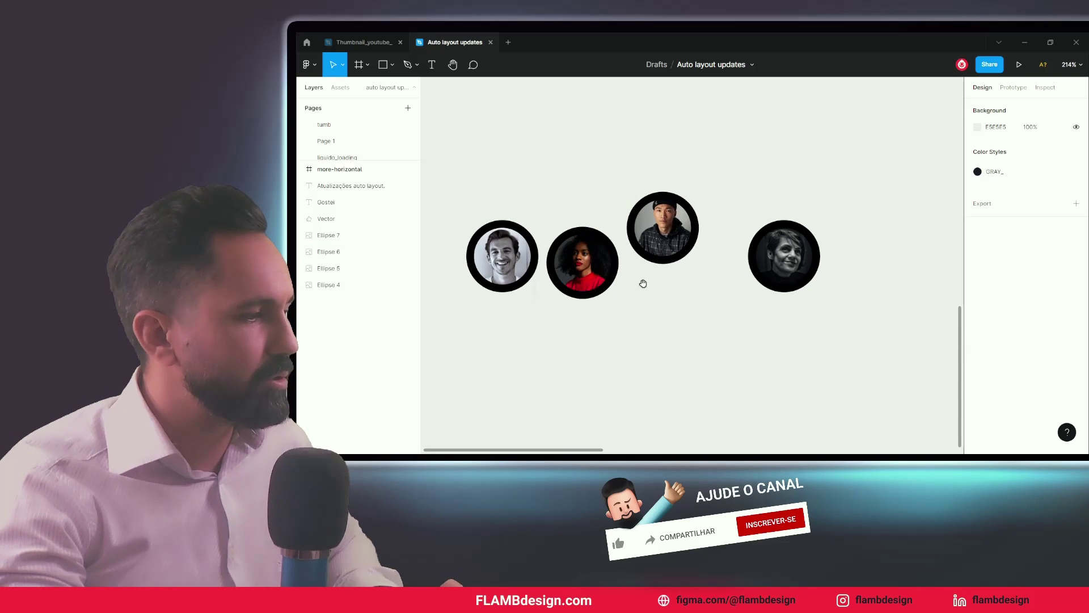
drag(643, 283, 711, 299)
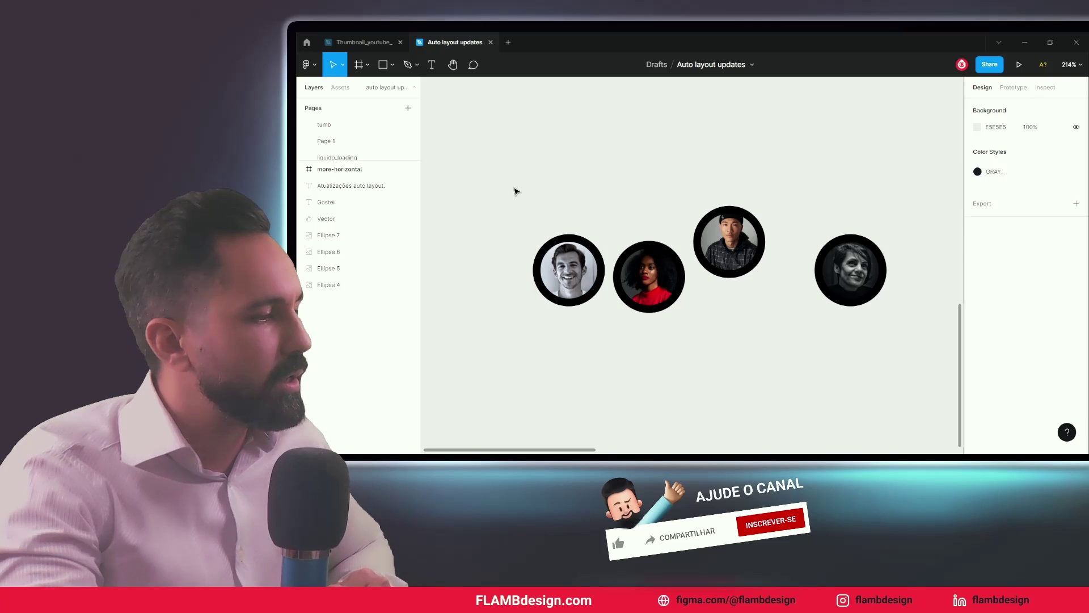
drag(518, 180, 894, 329)
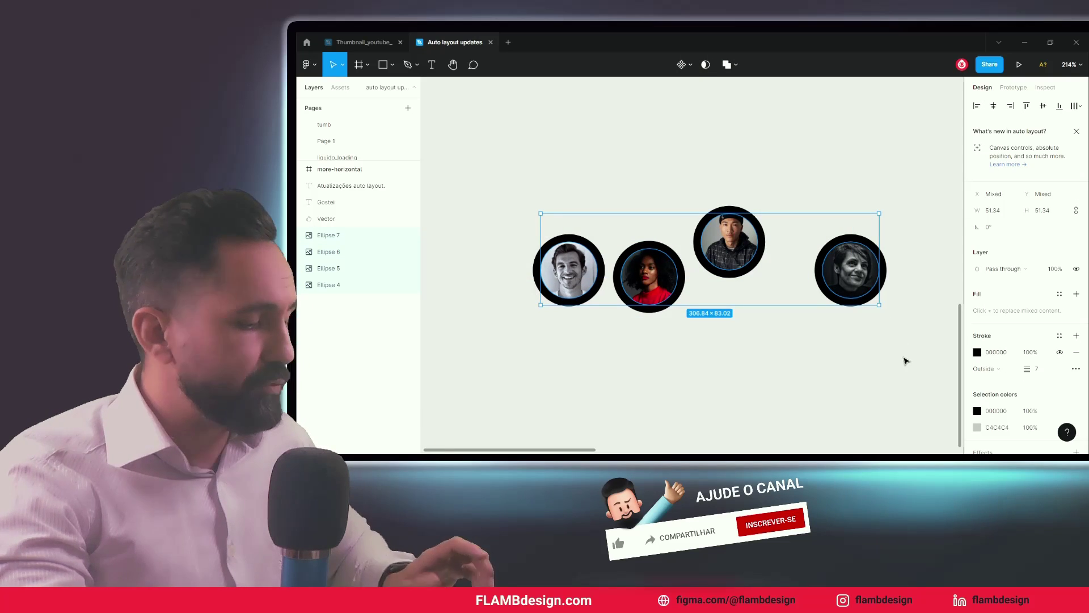
right_click(744, 234)
mouse_move(742, 234)
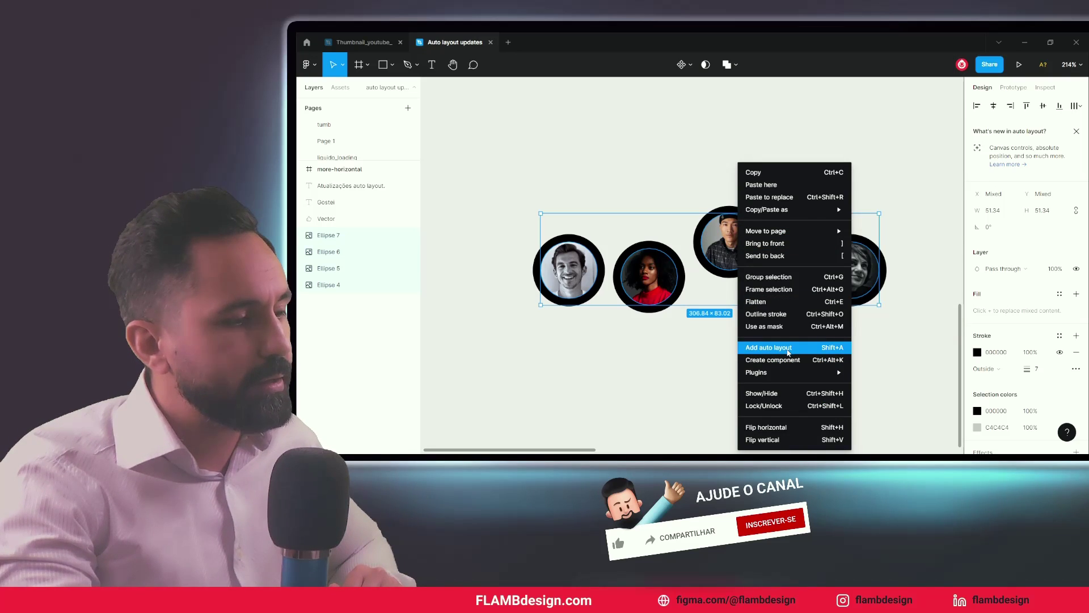
click(832, 347)
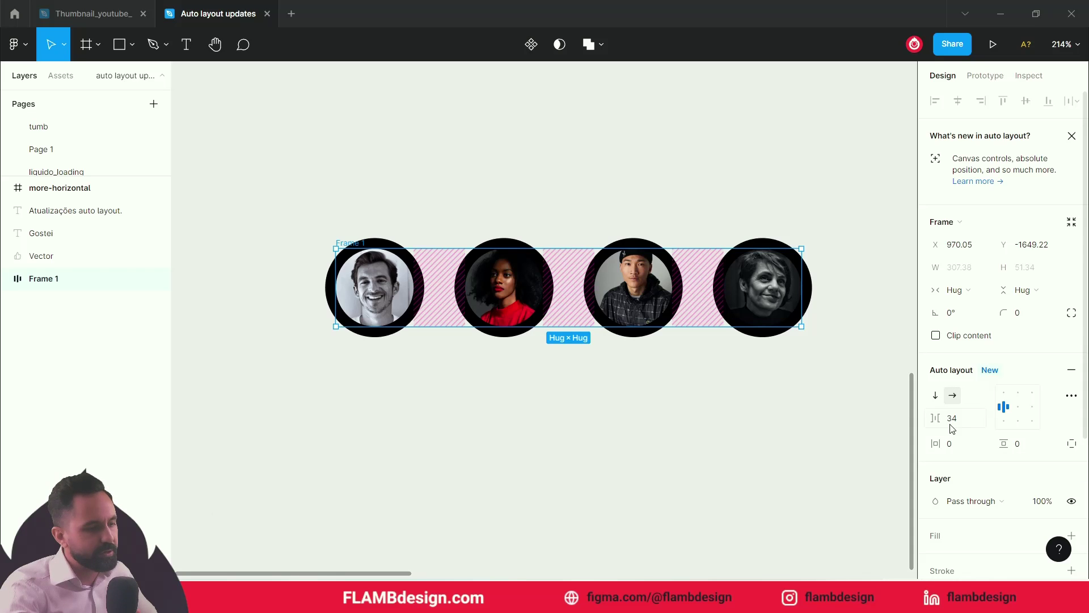
- Set the avatar frame's item spacing to 38 and try the vertical direction before returning it to horizontal
mouse_move(932, 417)
mouse_down()
mouse_move(919, 416)
mouse_move(943, 418)
mouse_up()
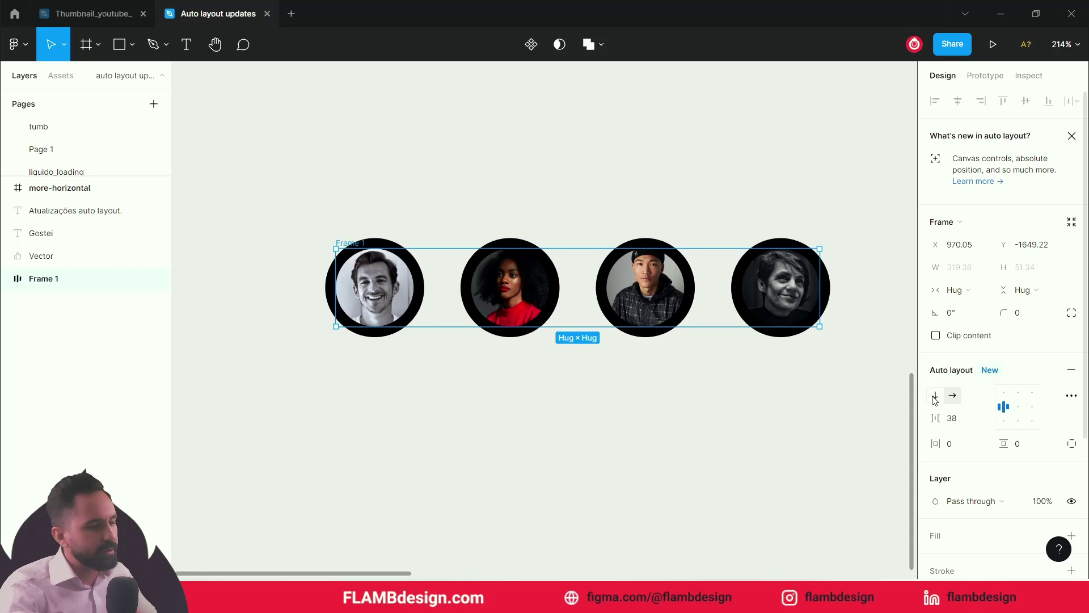
click(935, 396)
scroll(676, 397, down, 5)
scroll(678, 399, up, 2)
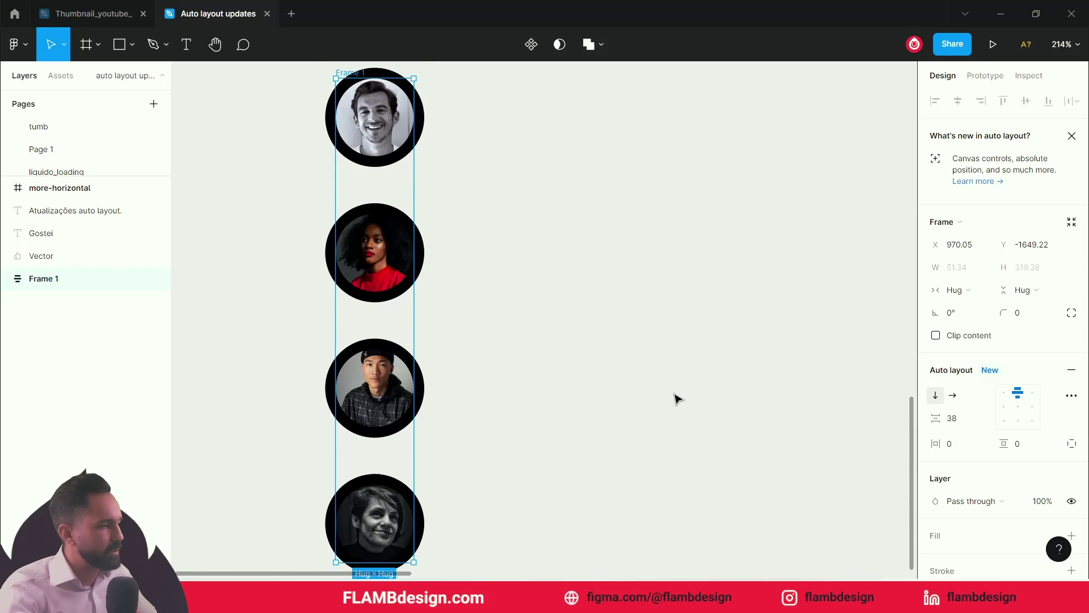
click(953, 396)
scroll(803, 411, up, 4)
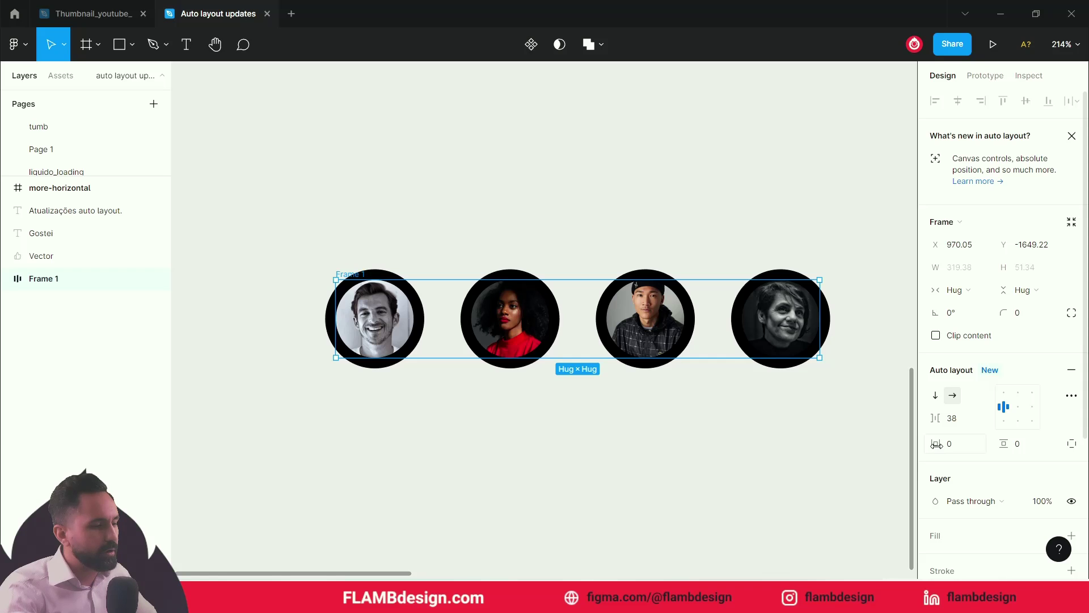
- Try a horizontal padding of 15 and a vertical padding of 25 on the avatar frame, reducing them to 2 and 0
mouse_move(938, 445)
mouse_down()
mouse_move(976, 450)
mouse_move(956, 447)
mouse_up()
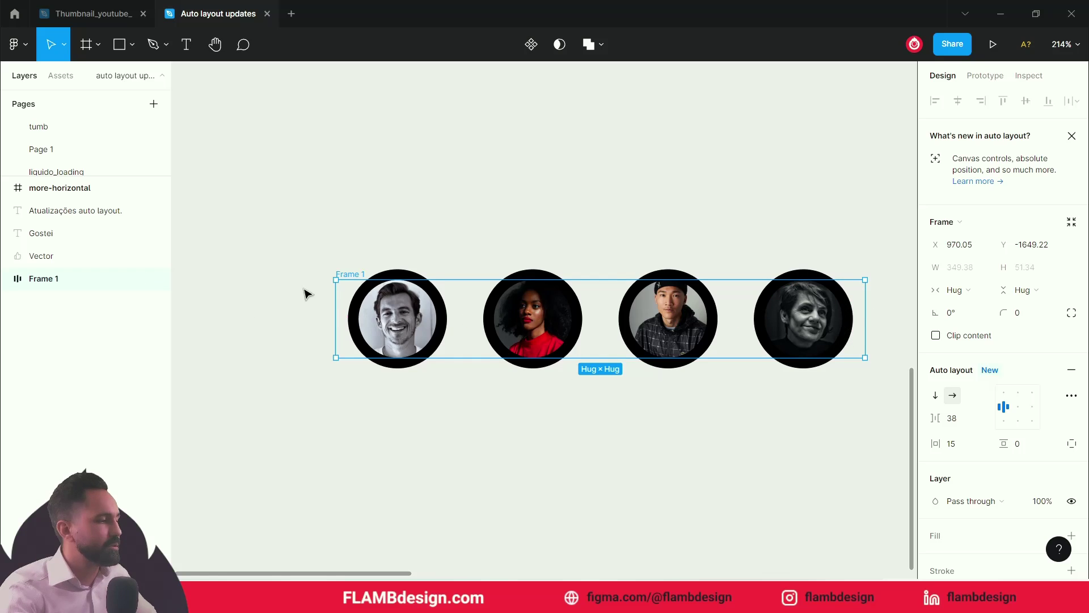
mouse_move(938, 444)
mouse_down()
mouse_move(966, 445)
mouse_move(925, 443)
mouse_up()
drag(1000, 443, 1036, 449)
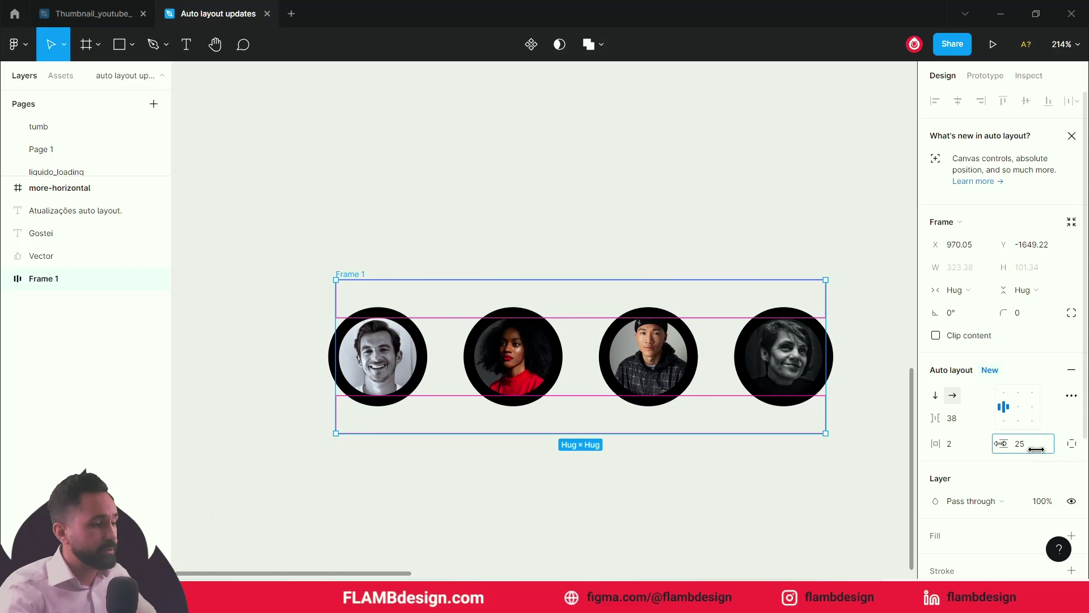
drag(1036, 449, 960, 453)
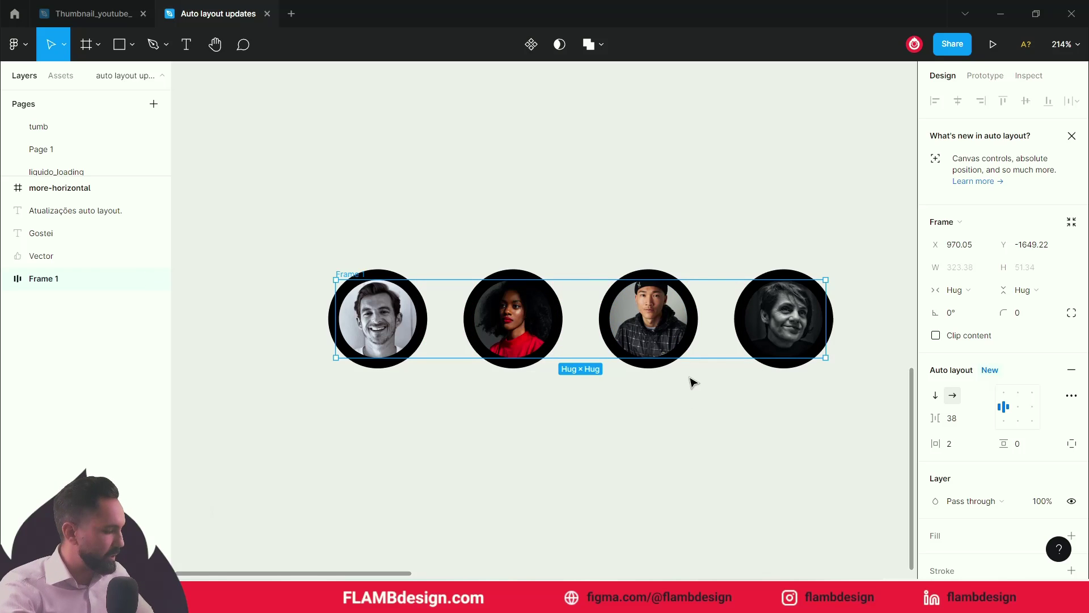
- Reduce the gap between the avatars to 26 directly on the canvas and set the frame's horizontal padding to 0
scroll(589, 323, up, 3)
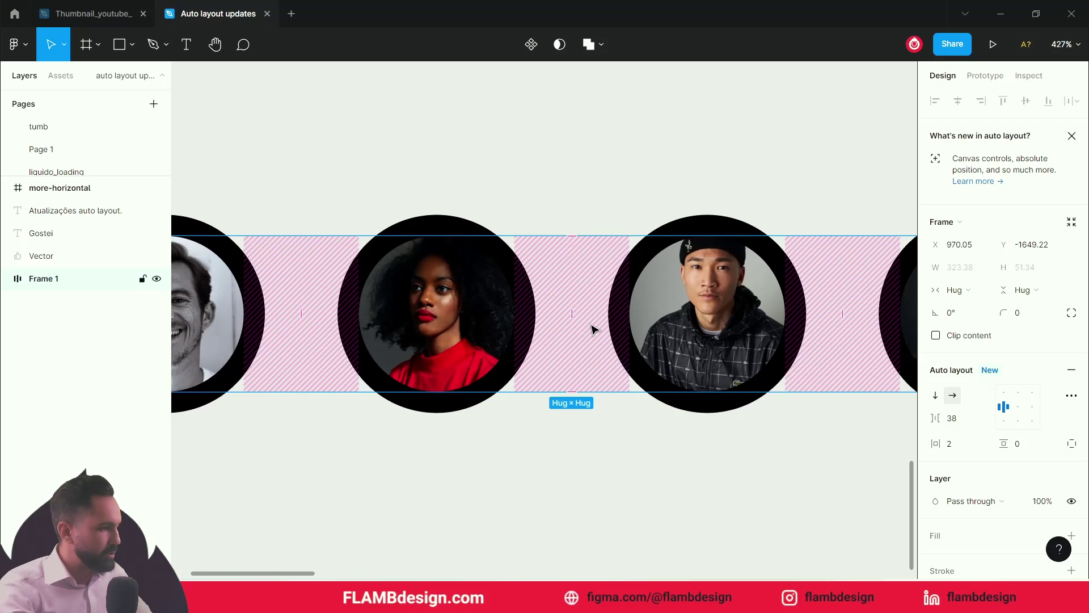
drag(541, 333, 684, 335)
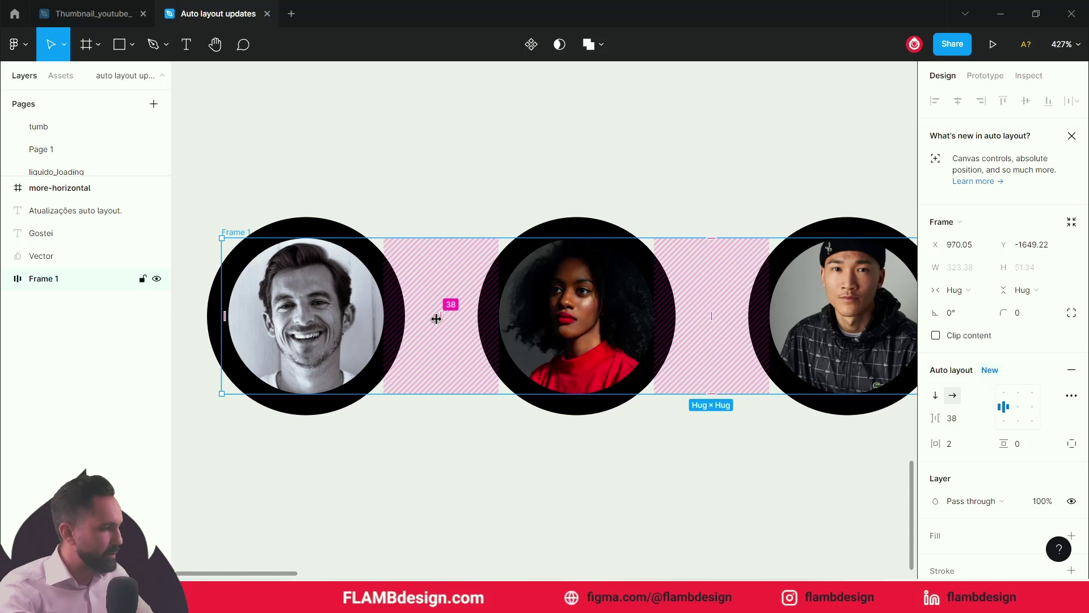
mouse_move(440, 317)
mouse_down()
mouse_move(471, 321)
mouse_move(414, 316)
mouse_move(420, 323)
mouse_up()
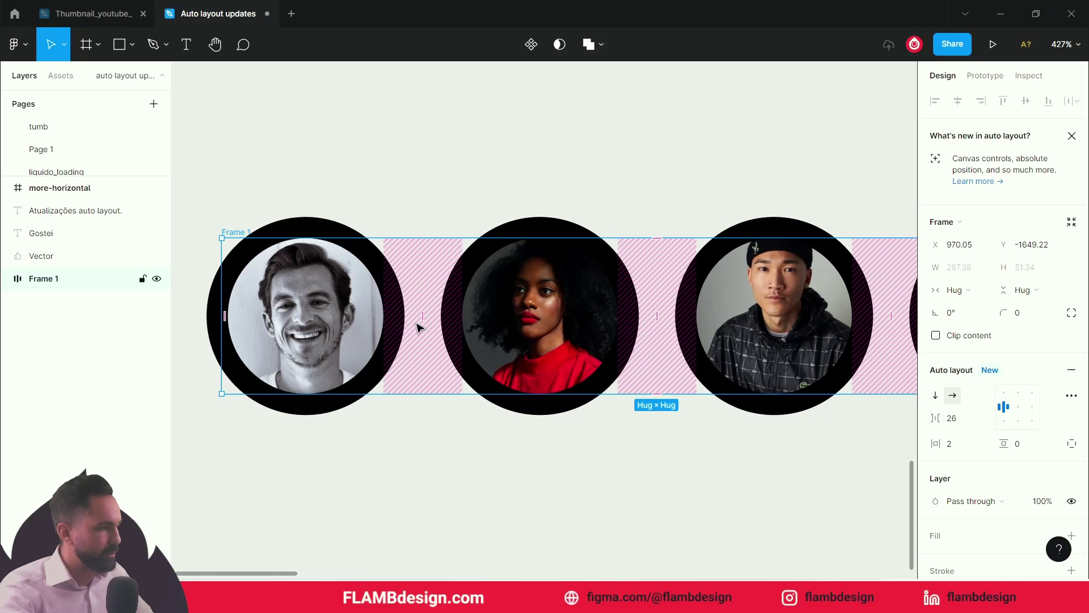
scroll(420, 327, down, 5)
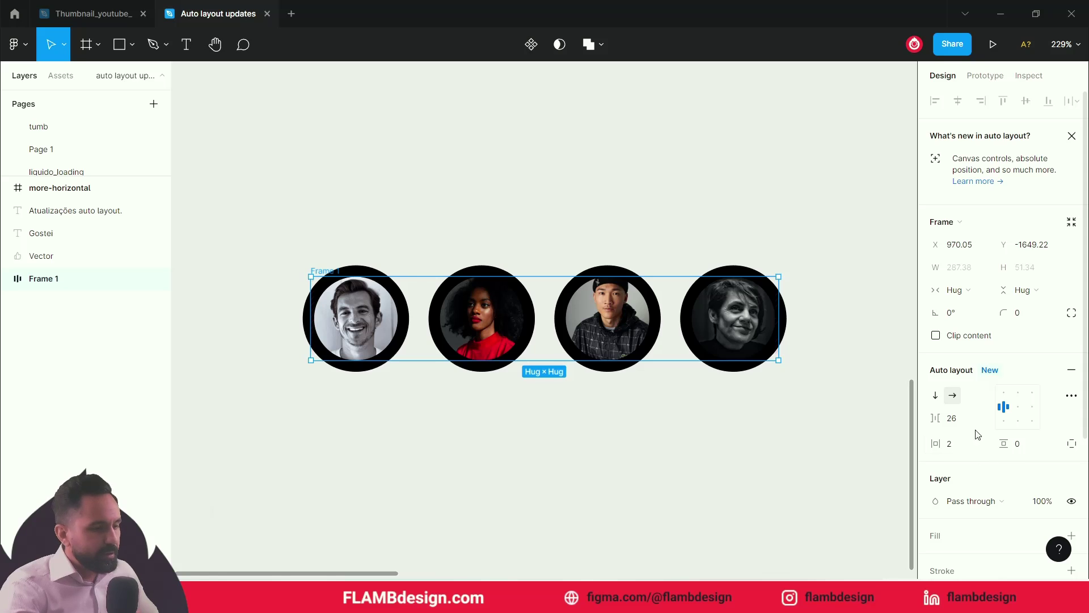
drag(941, 444, 937, 443)
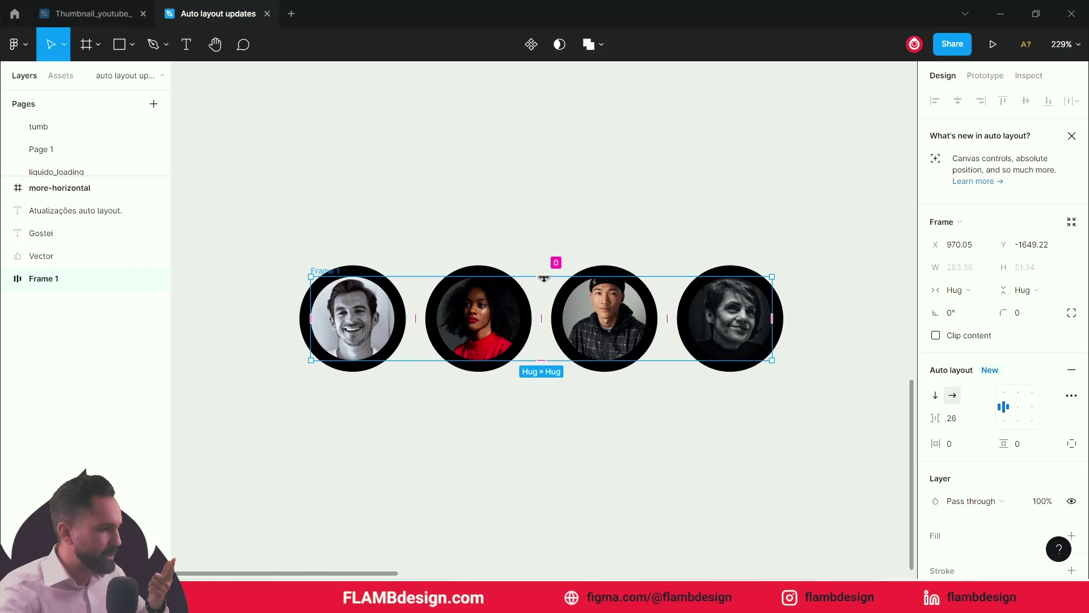
- Try enlarging the avatar frame's top padding alone and its left padding alone, undoing each change
drag(544, 278, 556, 338)
key(ctrl+z)
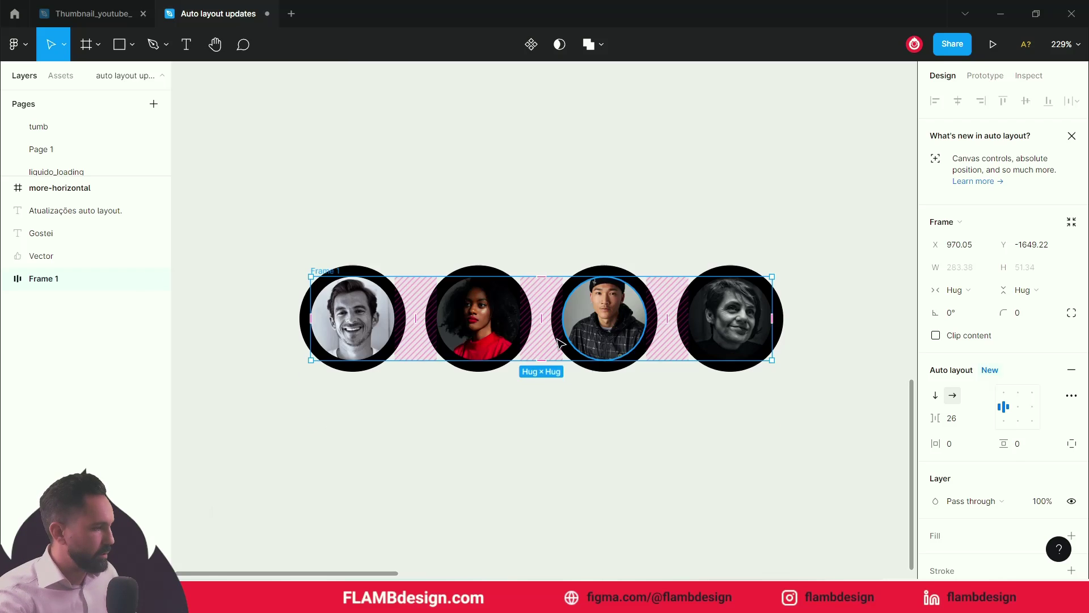
drag(314, 318, 397, 316)
key(ctrl+z)
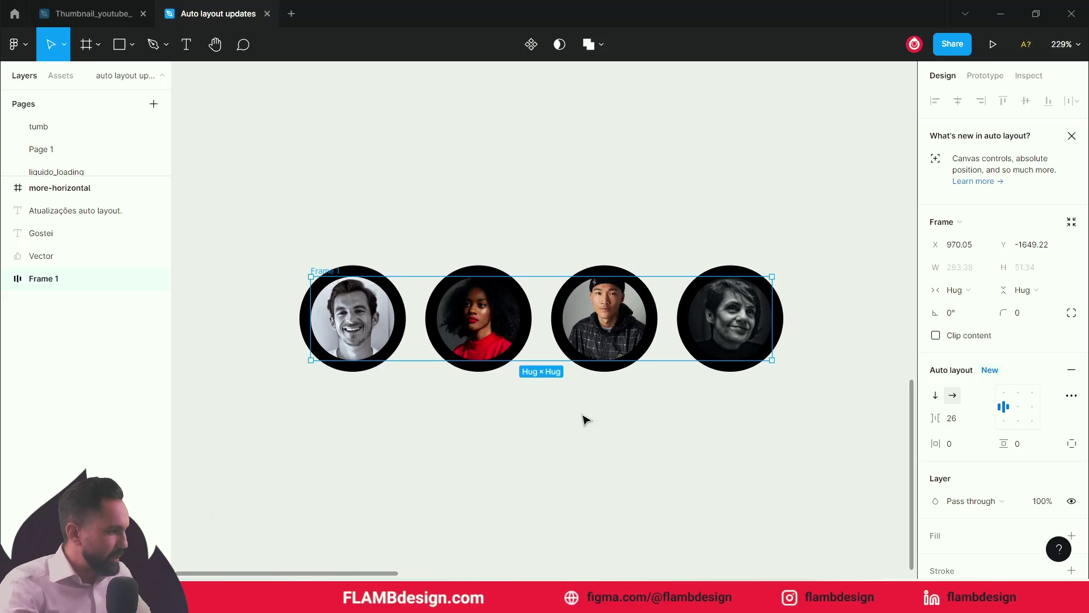
- Enlarge opposite paddings of the avatar frame together on the canvas, to 59 vertically and 57 horizontally
mouse_move(545, 278)
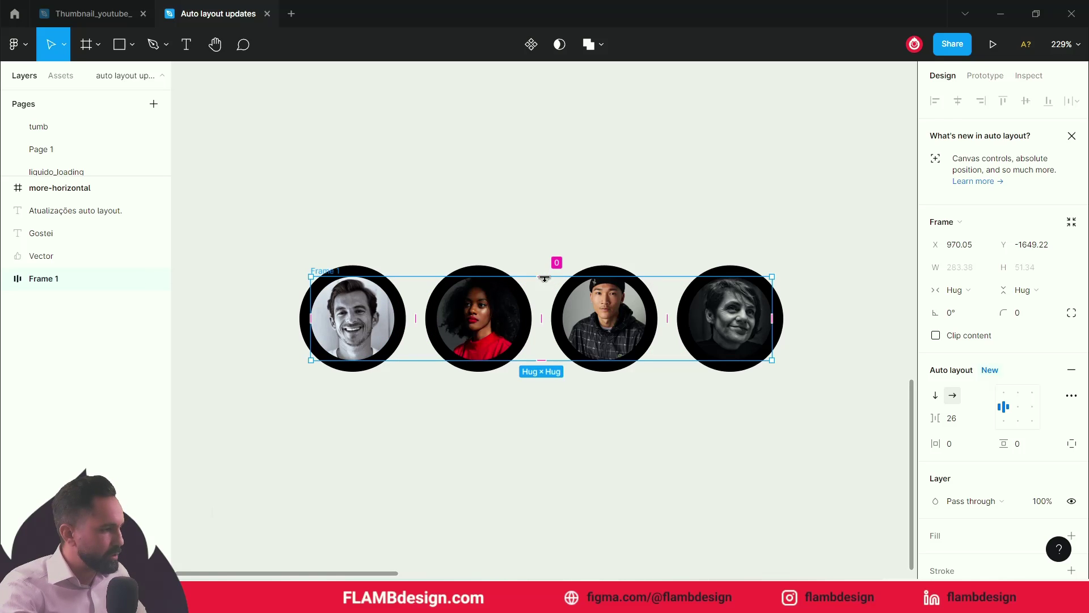
drag(544, 280, 557, 374)
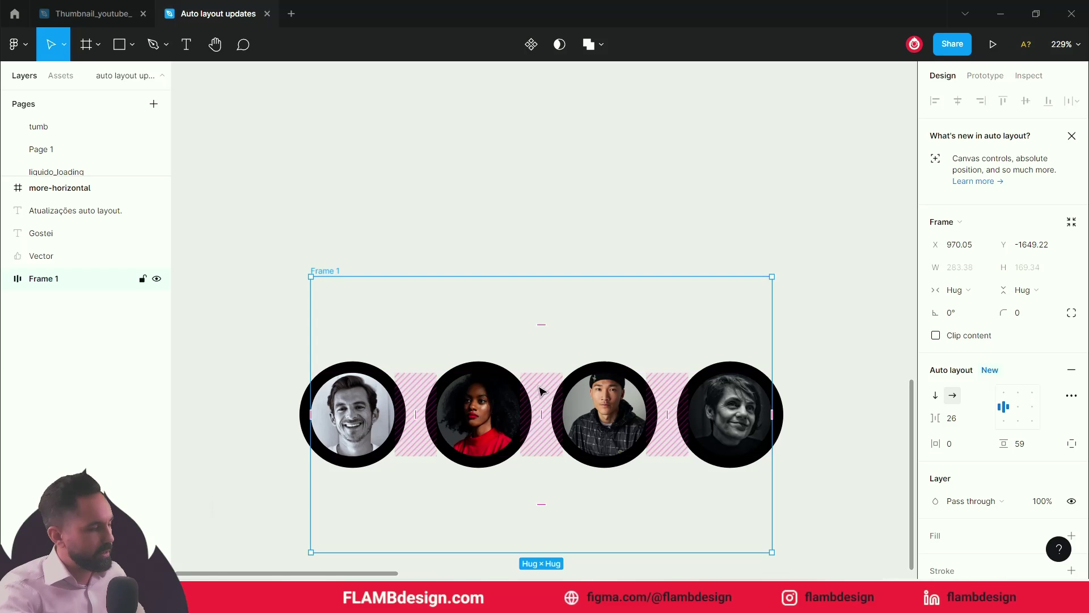
key(alt)
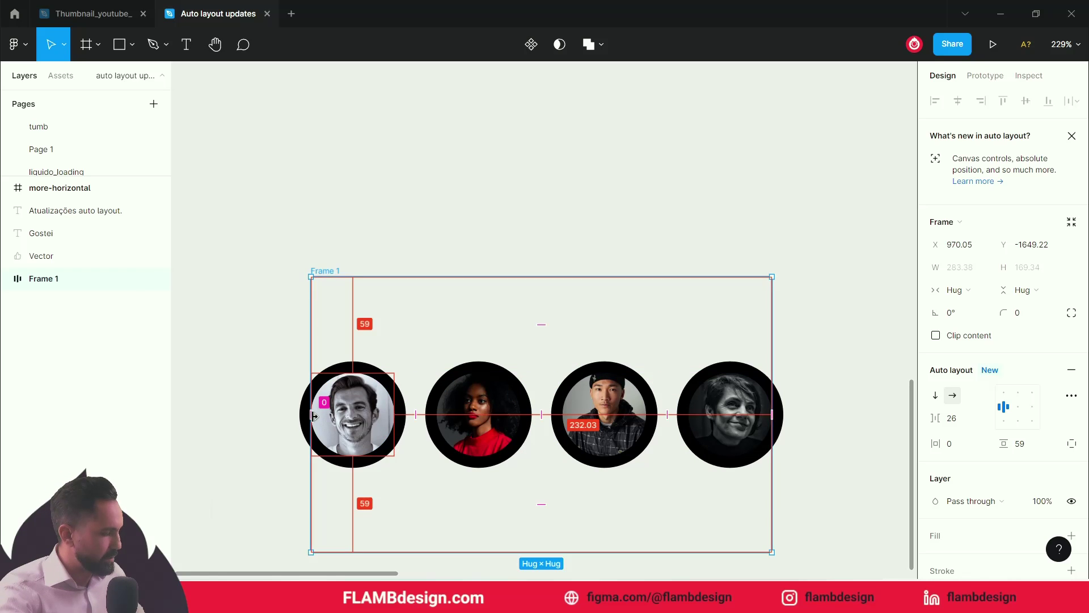
drag(313, 416, 405, 424)
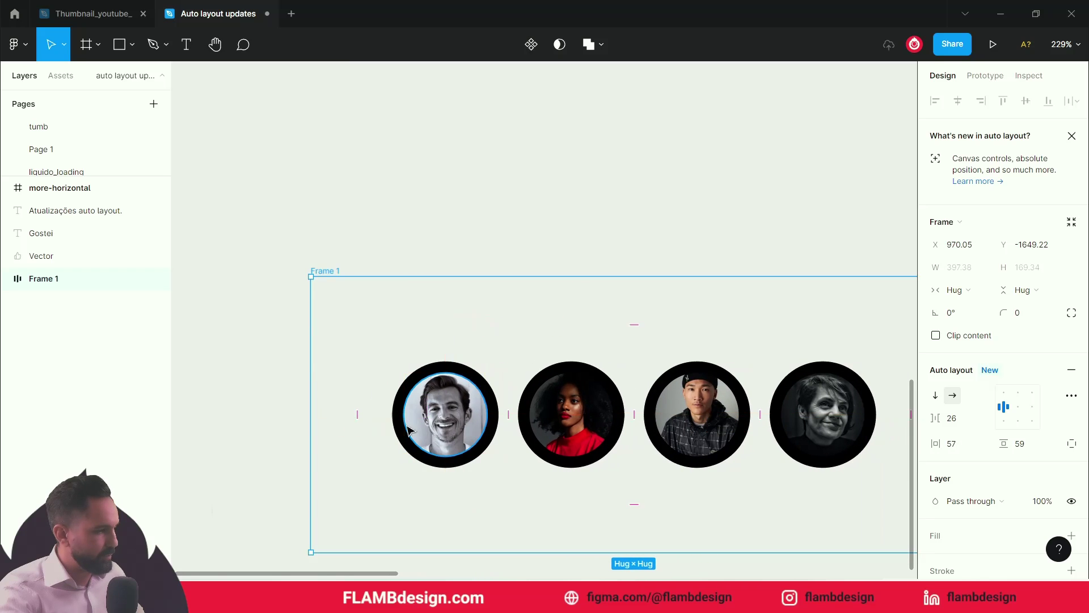
key(space)
drag(522, 226, 432, 160)
click(629, 135)
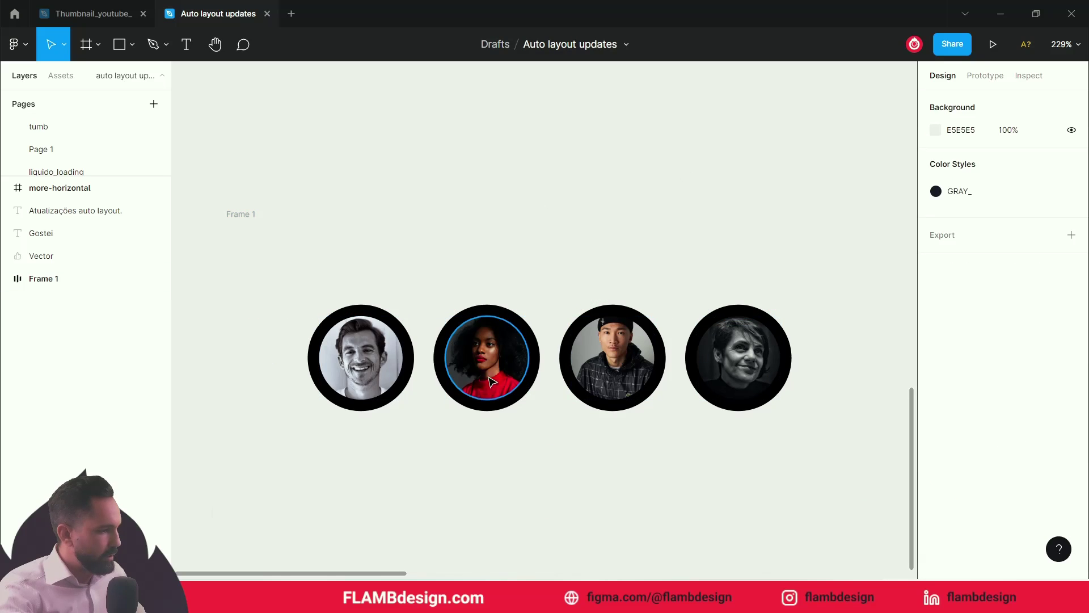
- Try widening the gap between the avatars to 55 on the canvas and undo the change
click(429, 359)
drag(425, 356, 457, 370)
mouse_move(591, 206)
mouse_down()
mouse_move(566, 185)
mouse_move(414, 204)
mouse_move(570, 189)
mouse_move(649, 226)
mouse_move(537, 188)
mouse_move(587, 164)
mouse_up()
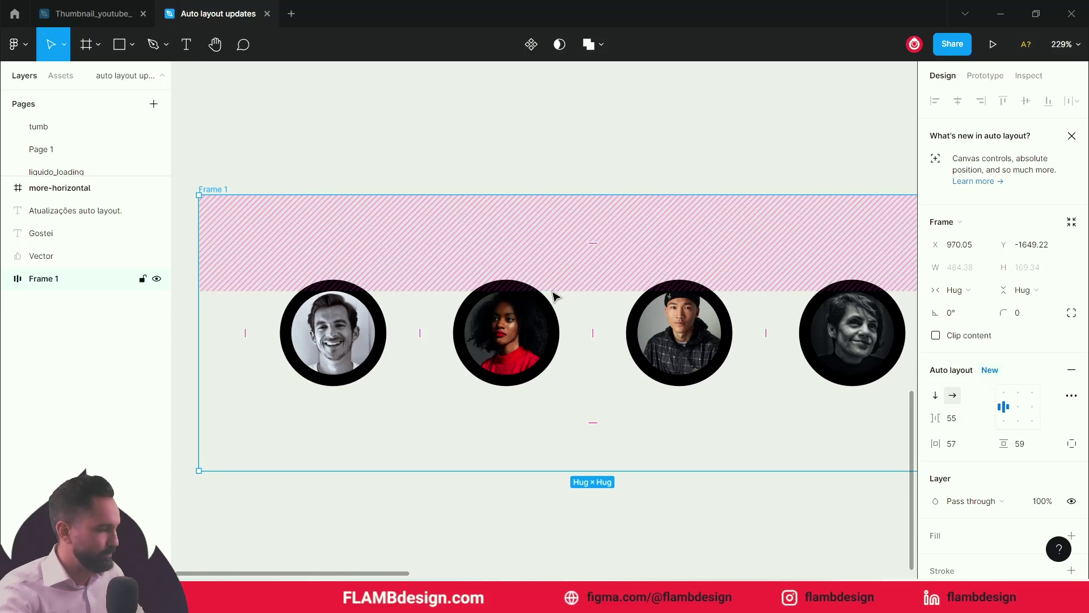
key(ctrl+z)
key(Escape)
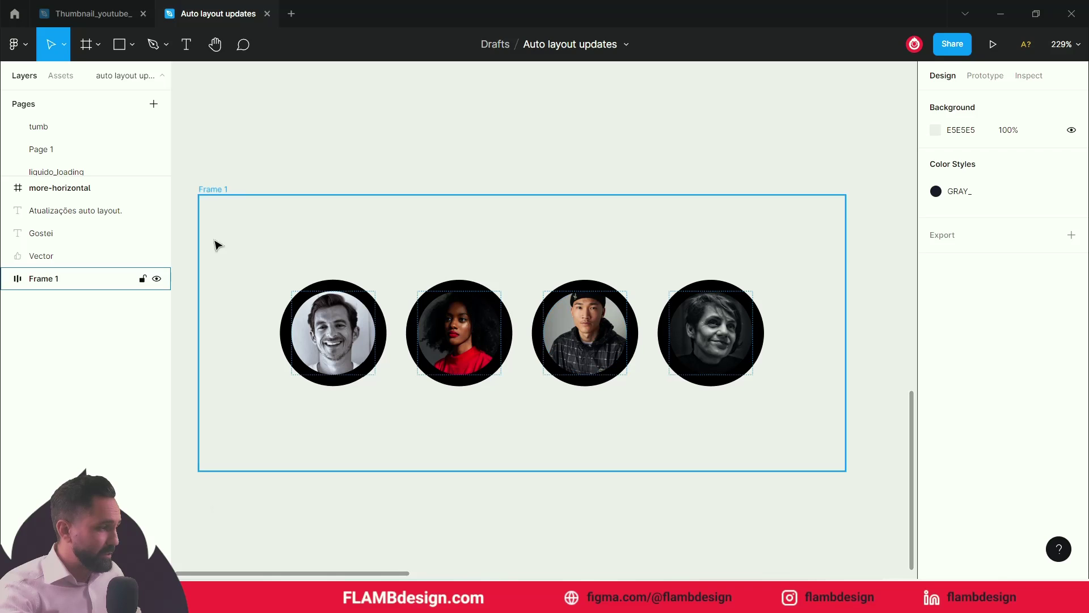
- Enlarge the avatar frame's padding to 27 on all four sides at once from the canvas
click(254, 206)
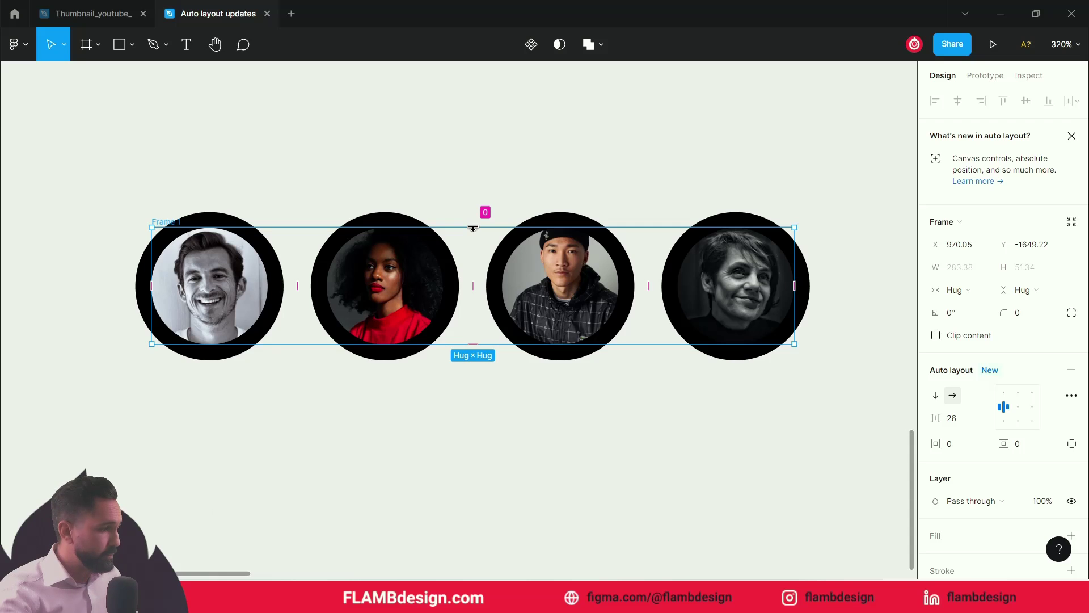
drag(477, 231, 544, 288)
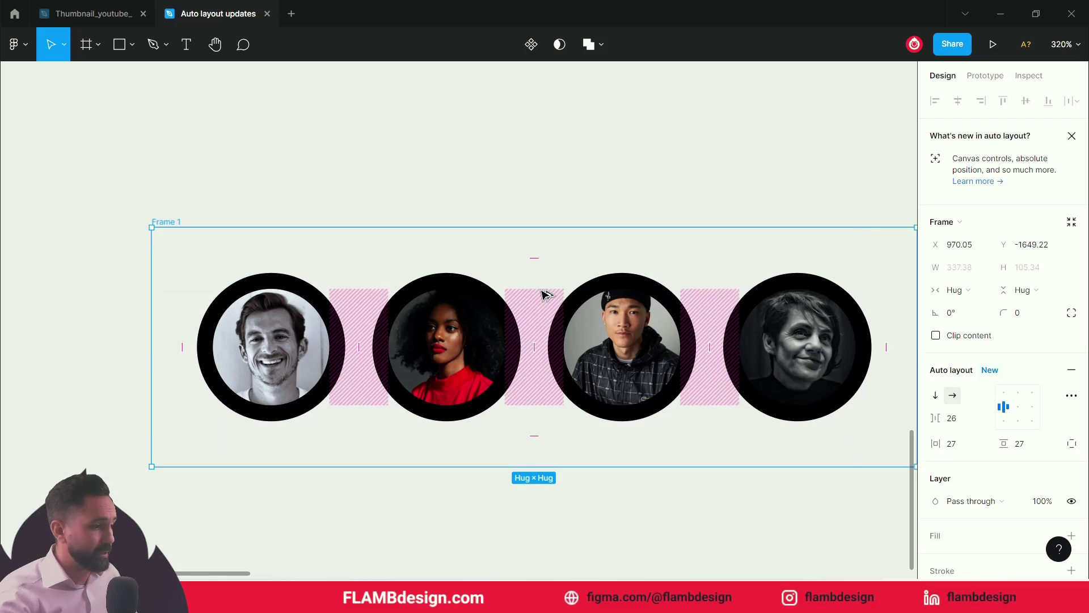
drag(524, 155, 448, 133)
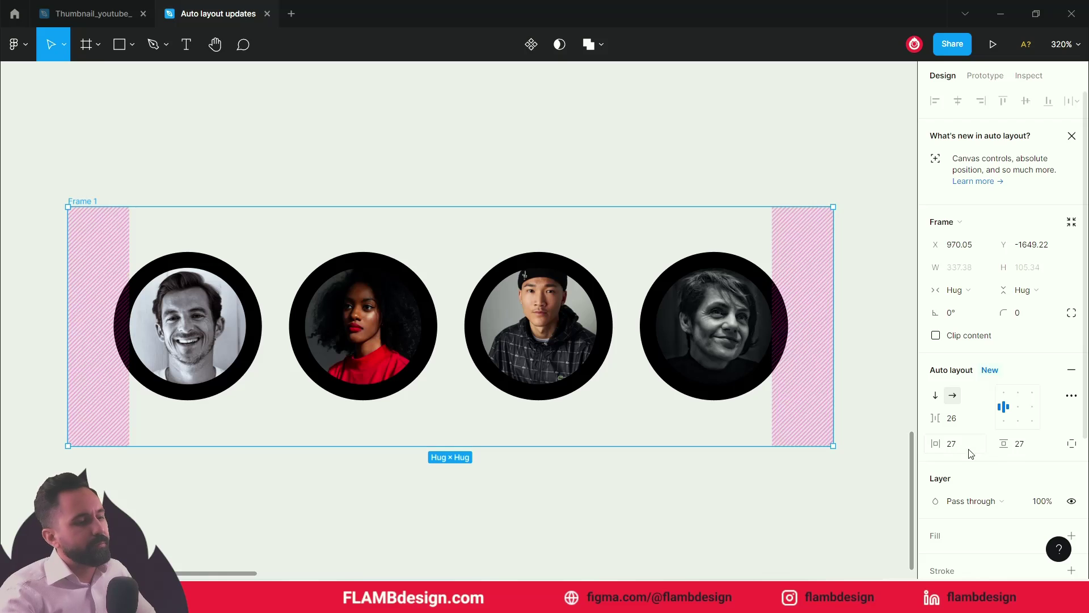
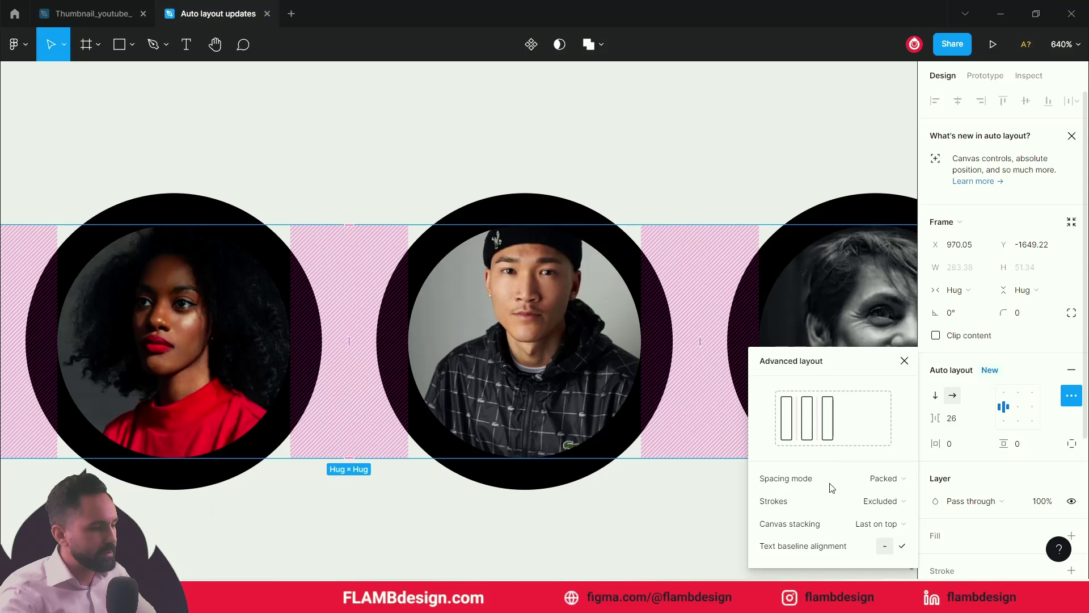
- Set the avatar frame's spacing mode to Space between in the advanced layout settings
click(902, 483)
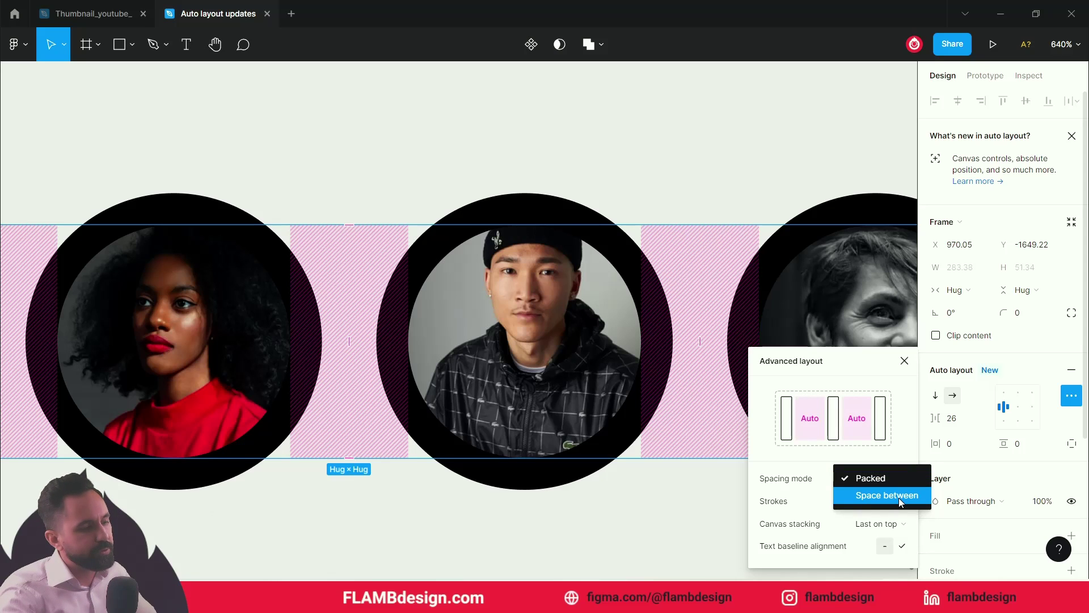
click(898, 497)
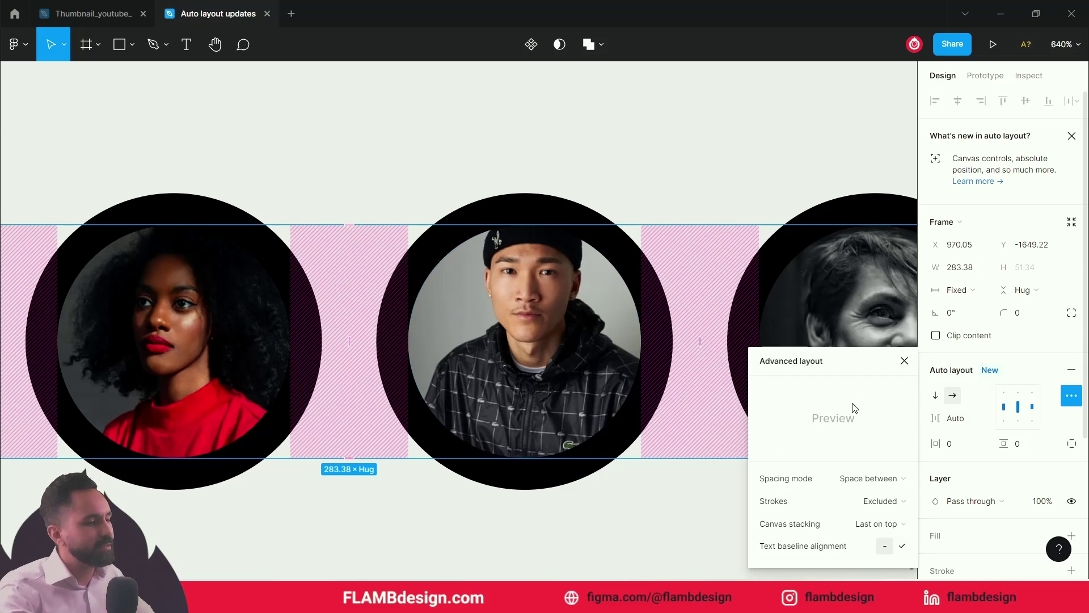
click(894, 481)
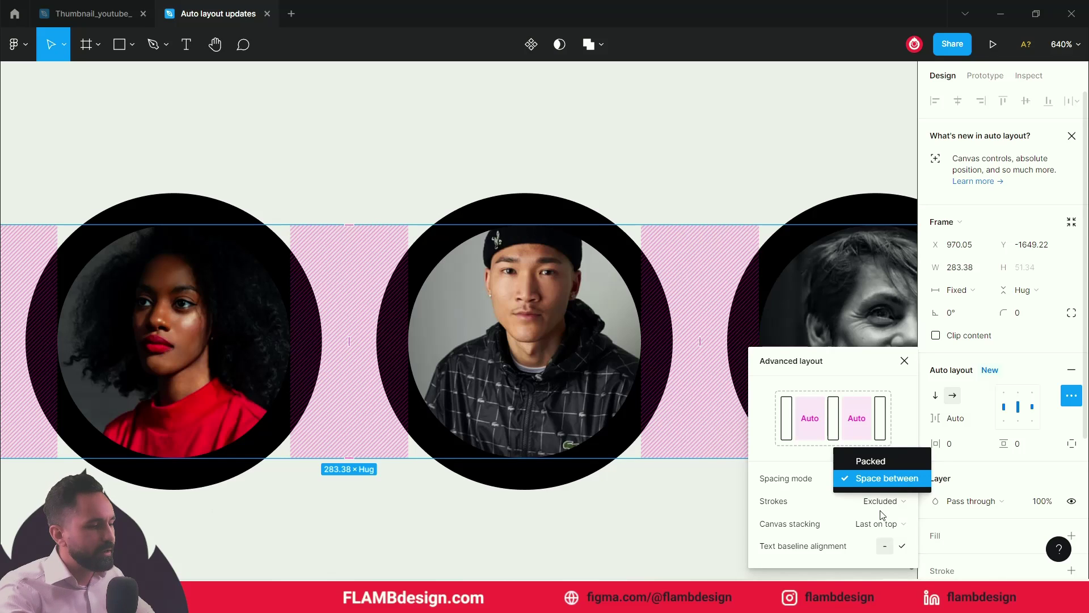
click(880, 505)
- Include the avatars' strokes in the frame's auto layout
click(881, 502)
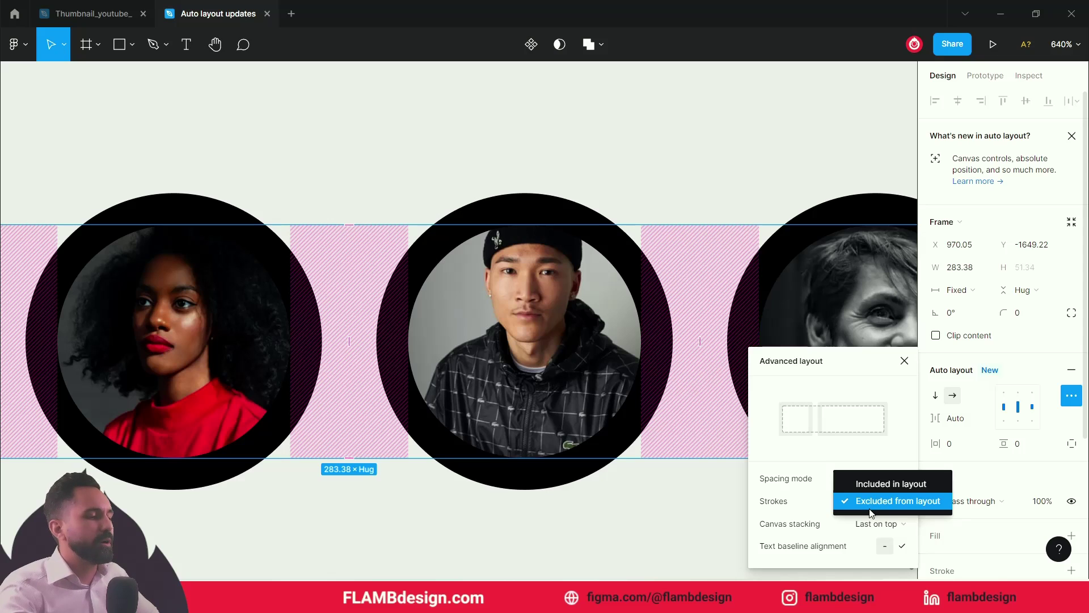
click(919, 486)
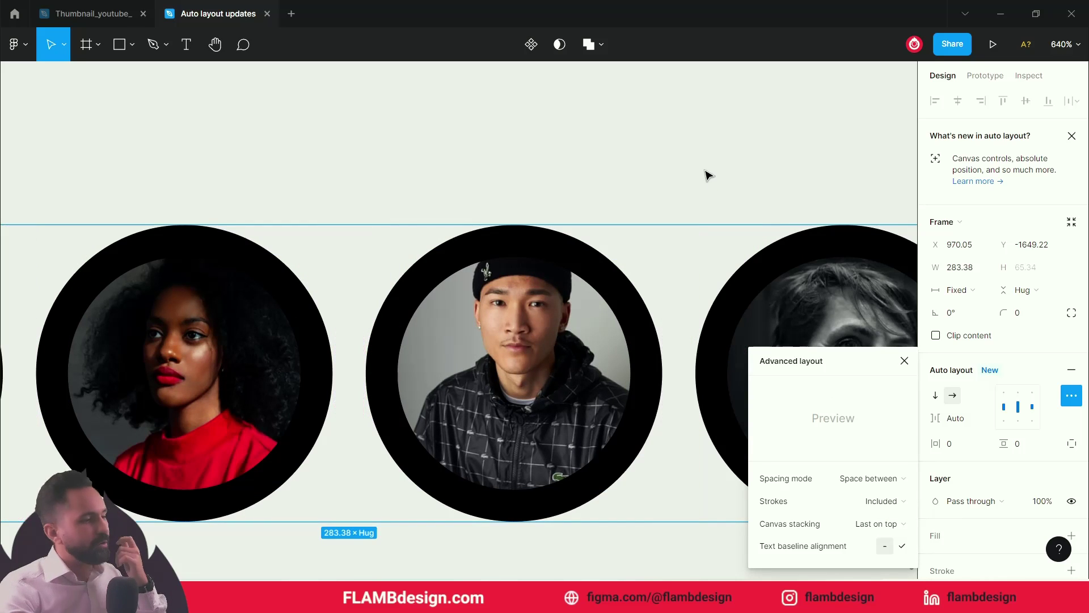
scroll(608, 208, down, 1)
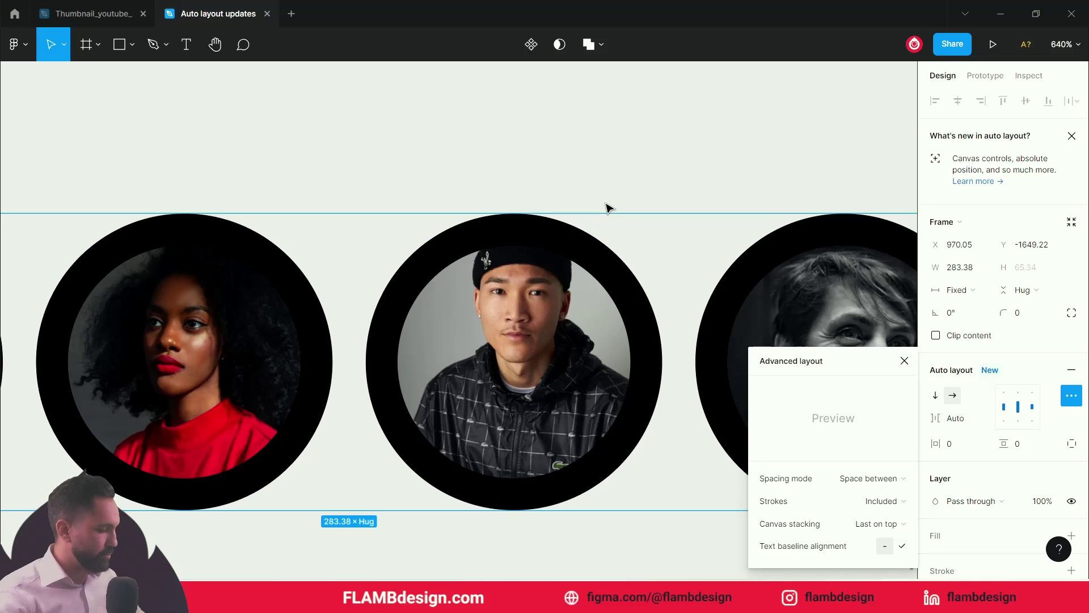
key(shift+0)
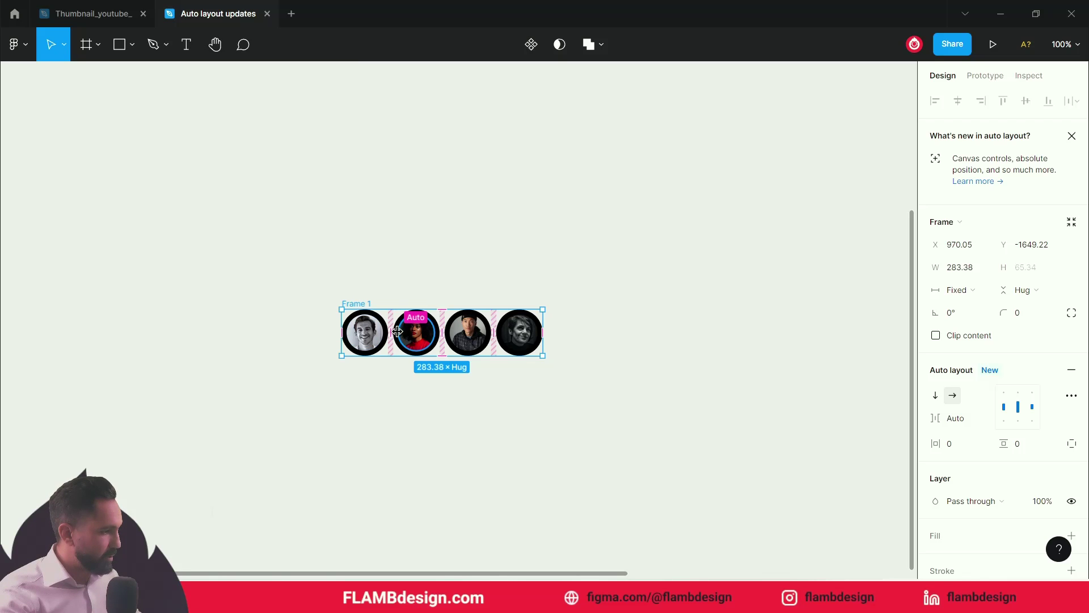
- Try overlapping the avatars with a gap of -26 on the canvas and undo the change
drag(395, 331, 378, 332)
click(394, 273)
click(394, 336)
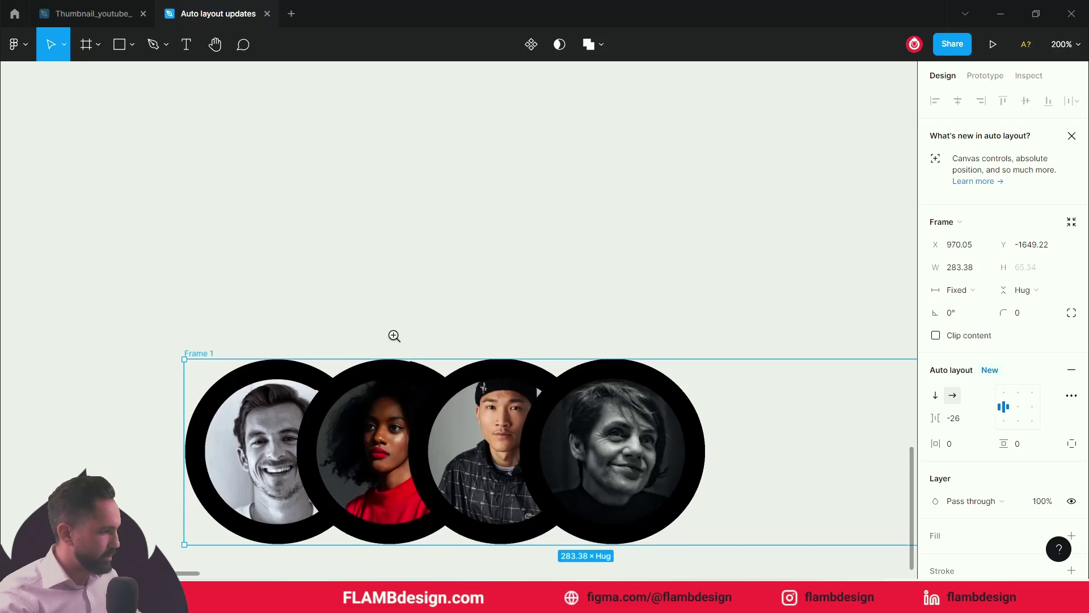
drag(389, 338, 396, 227)
key(ctrl+z)
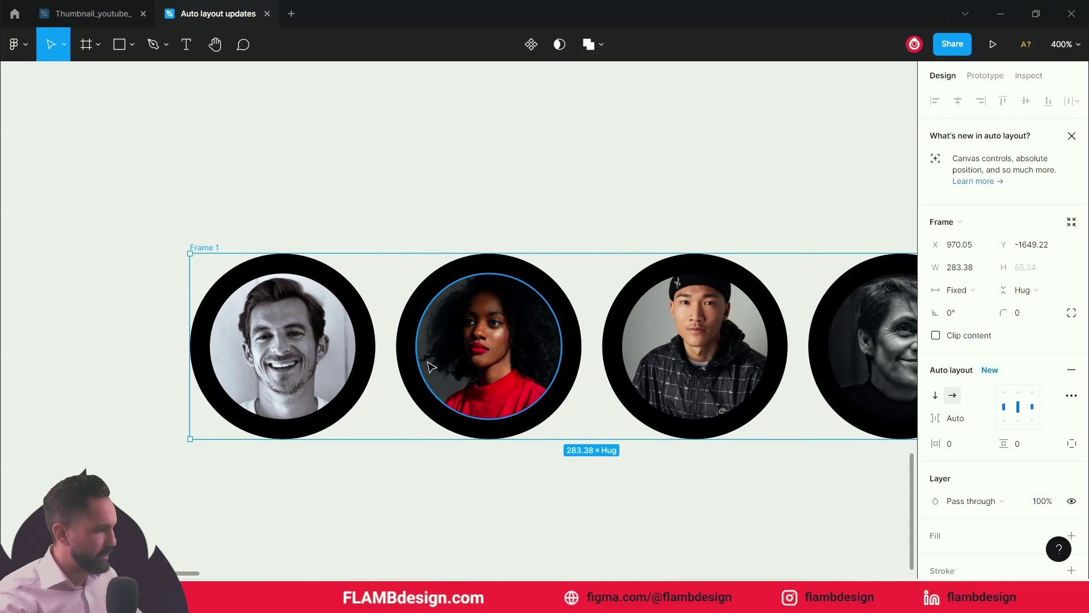
- Overlap the avatars on the canvas by reducing the gap between them to -28
drag(381, 344, 335, 344)
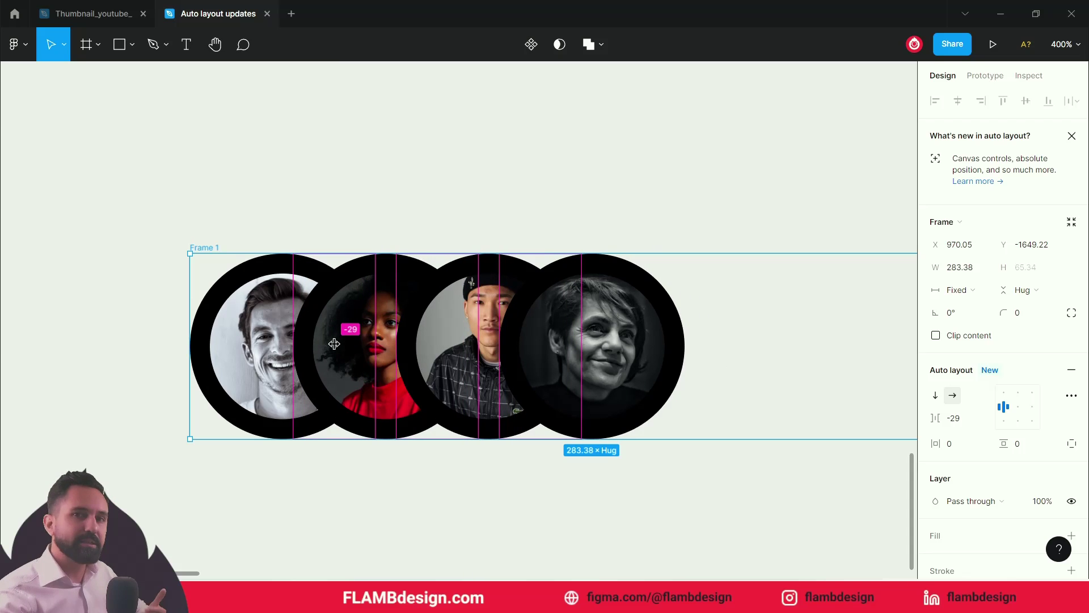
drag(334, 343, 335, 344)
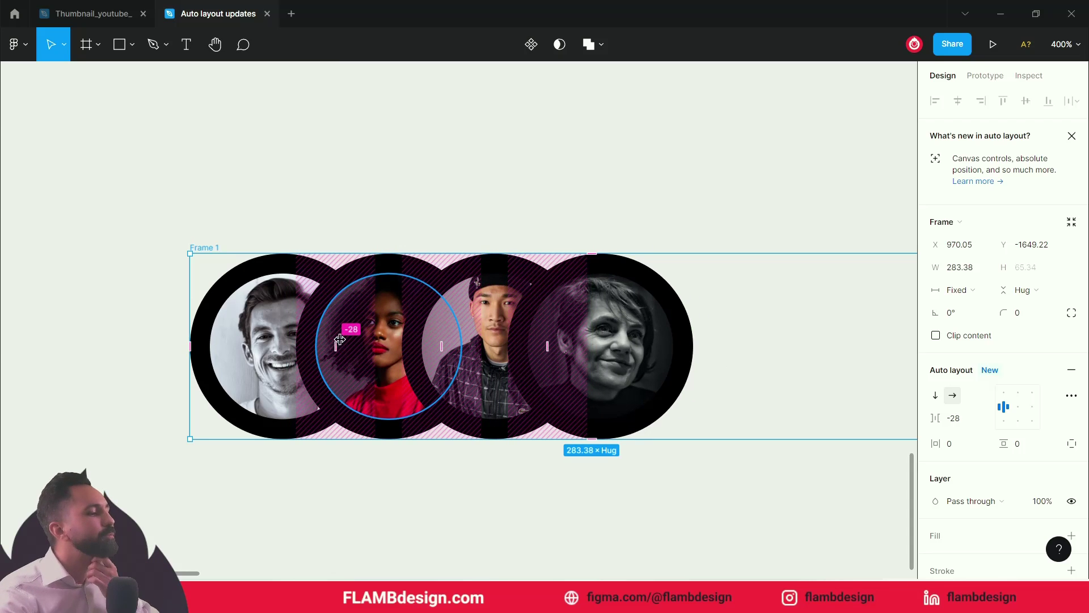
drag(505, 214, 363, 179)
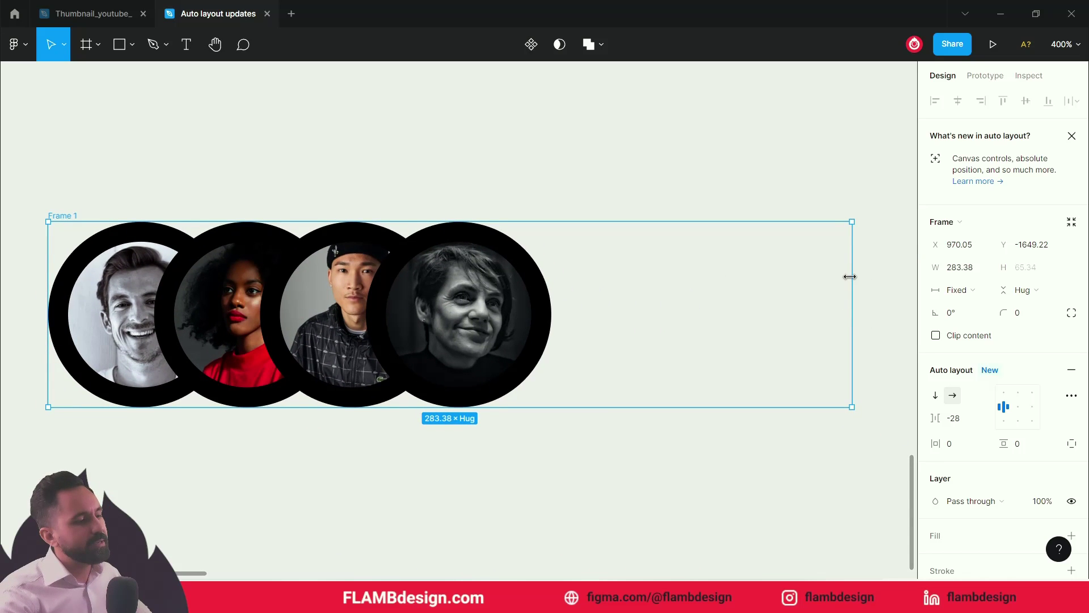
- Set the avatar frame's horizontal resizing to Hug contents
click(347, 131)
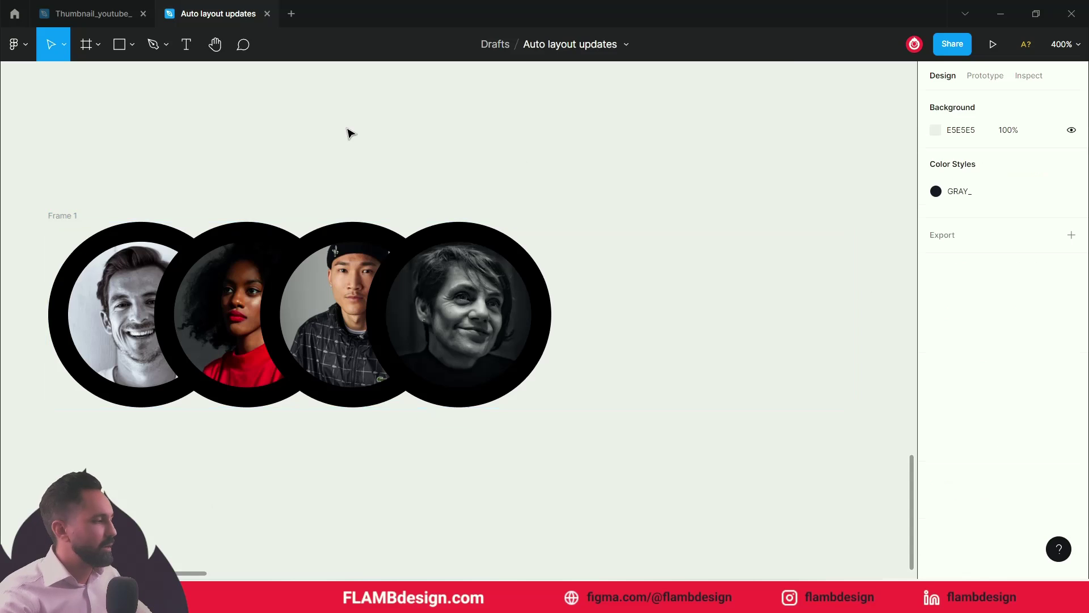
click(67, 216)
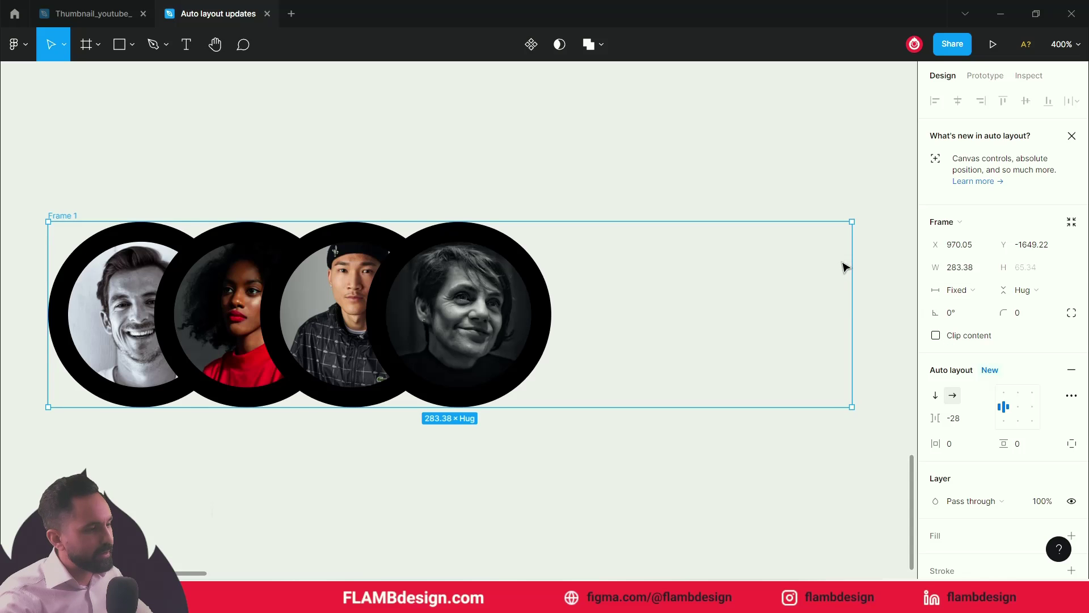
click(969, 290)
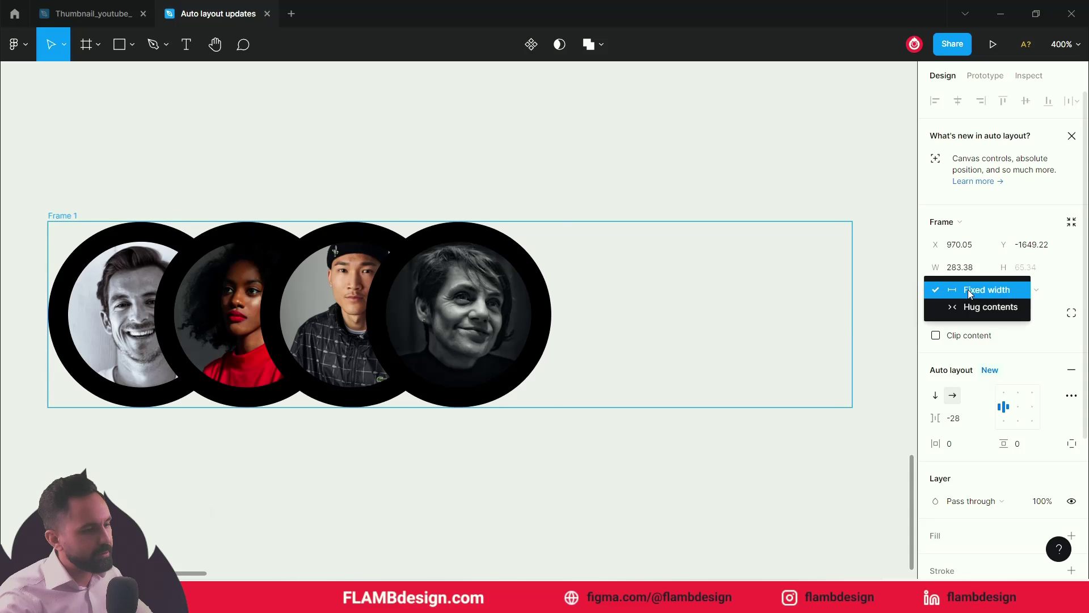
click(972, 306)
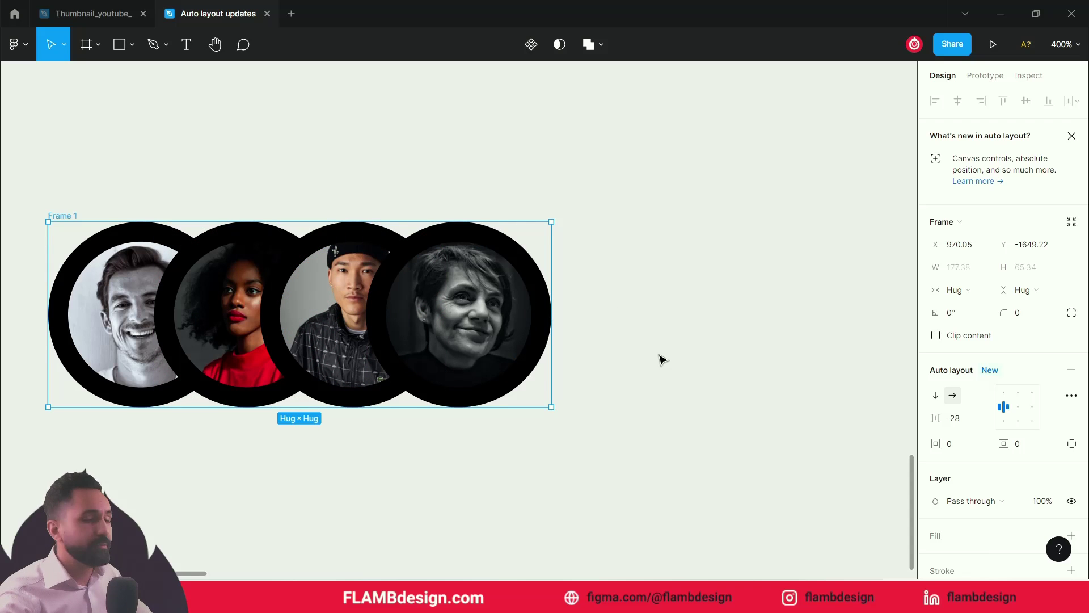
- Tighten the overlap between the avatars on the canvas to a gap of -32
mouse_move(194, 312)
mouse_move(194, 312)
mouse_down()
mouse_move(296, 314)
mouse_move(226, 316)
mouse_move(250, 318)
mouse_move(244, 311)
mouse_move(250, 329)
mouse_move(226, 310)
mouse_move(187, 310)
mouse_up()
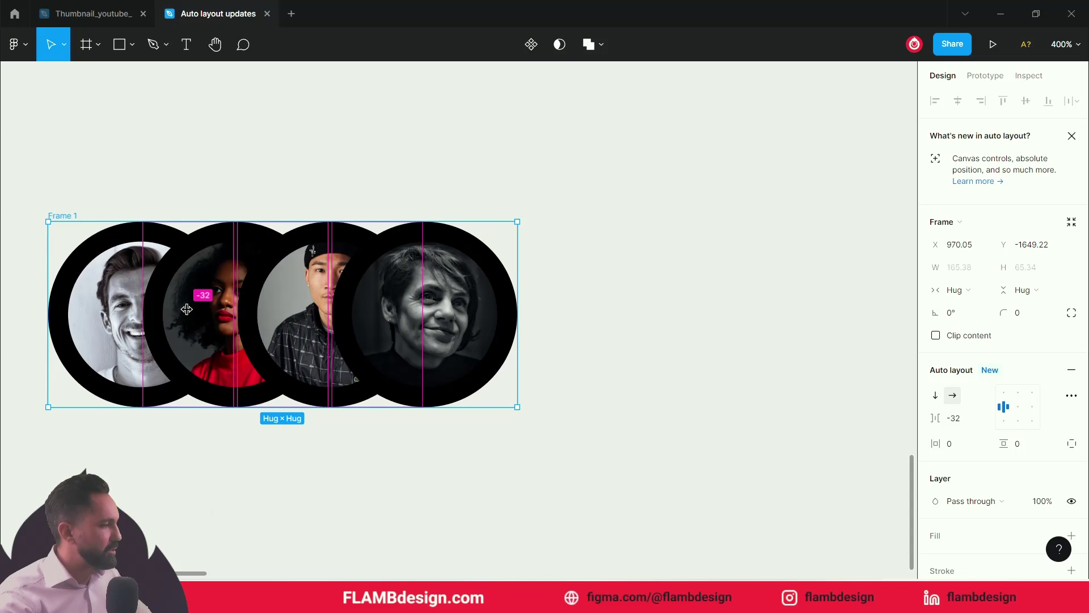
click(528, 474)
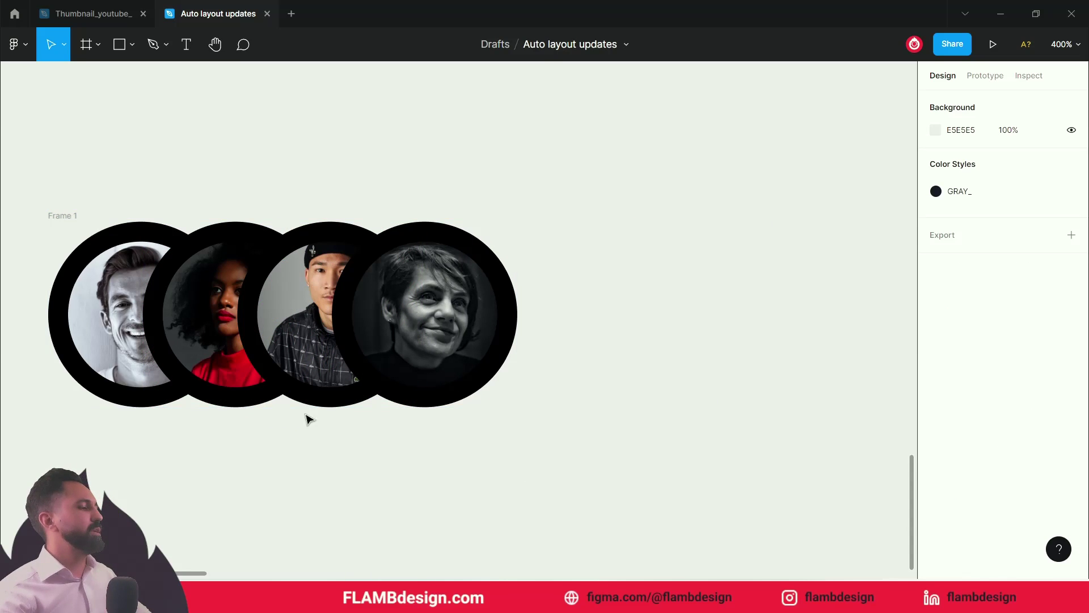
- Examine the stacking order of the overlapping avatars by selecting them one at a time
click(111, 290)
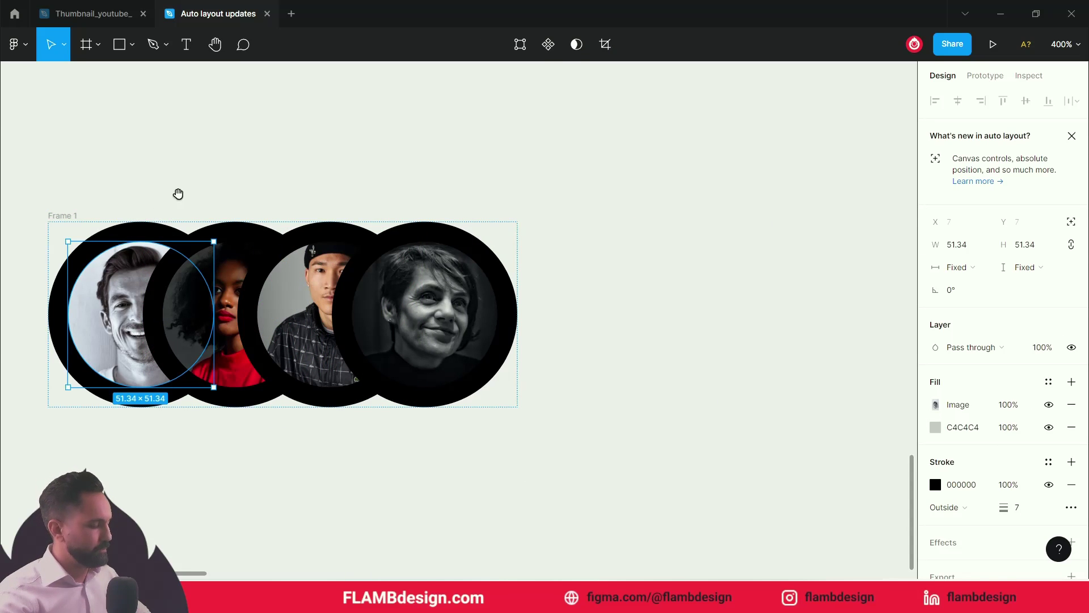
drag(178, 194, 329, 187)
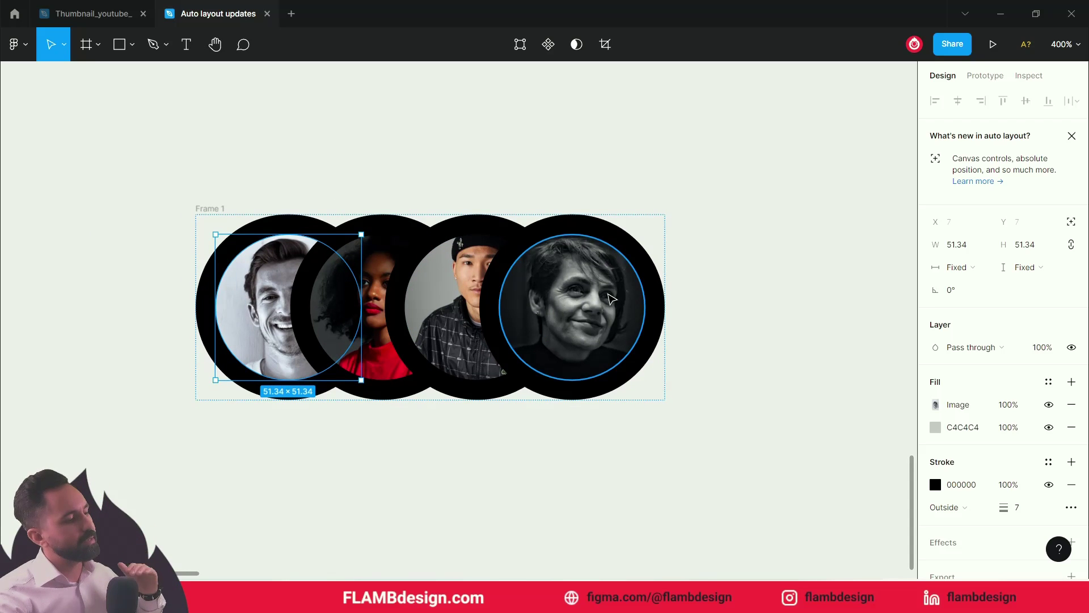
click(611, 299)
click(459, 299)
click(357, 299)
click(255, 299)
click(384, 194)
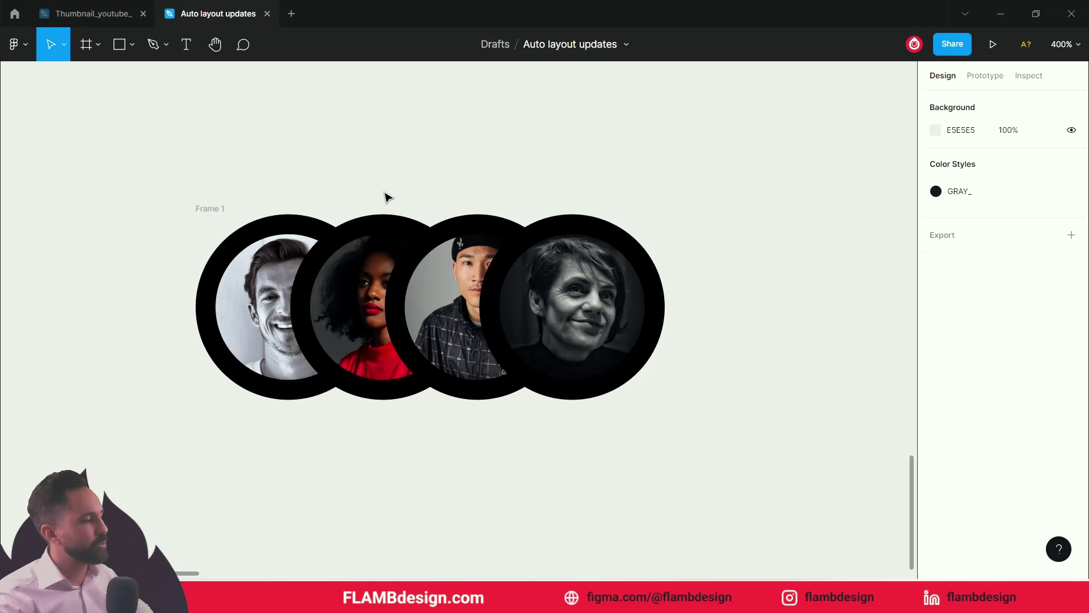
- Set the avatar frame's canvas stacking to First on top in the advanced layout settings
click(200, 215)
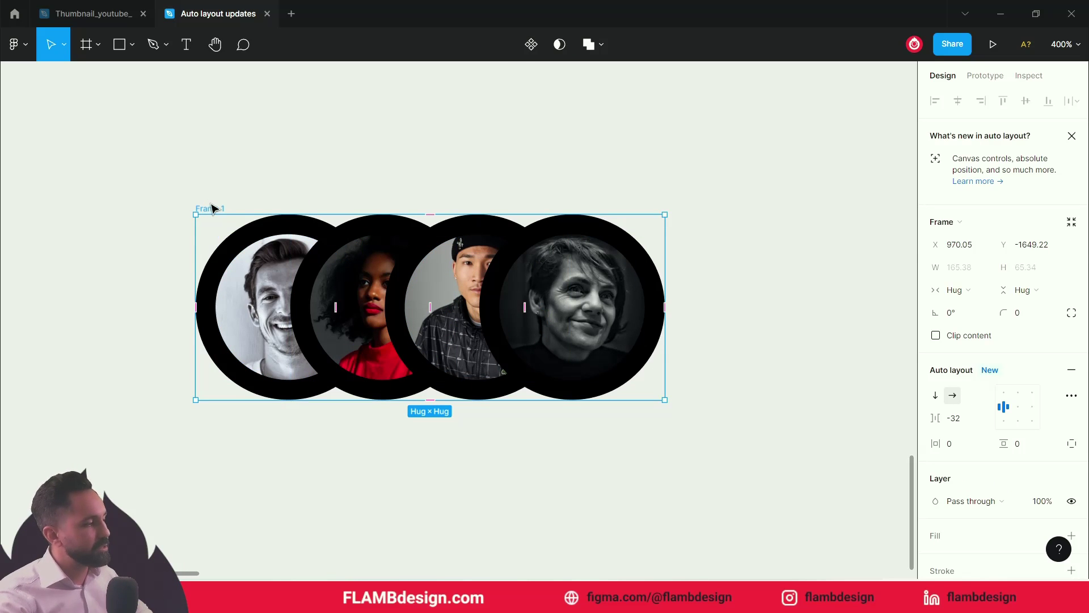
click(1073, 395)
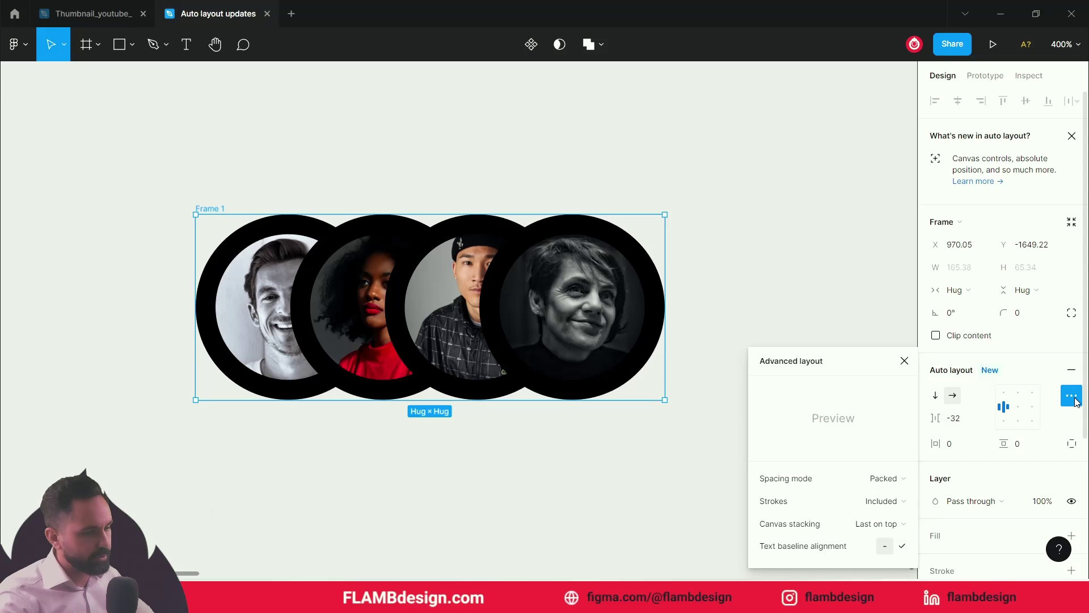
mouse_move(851, 531)
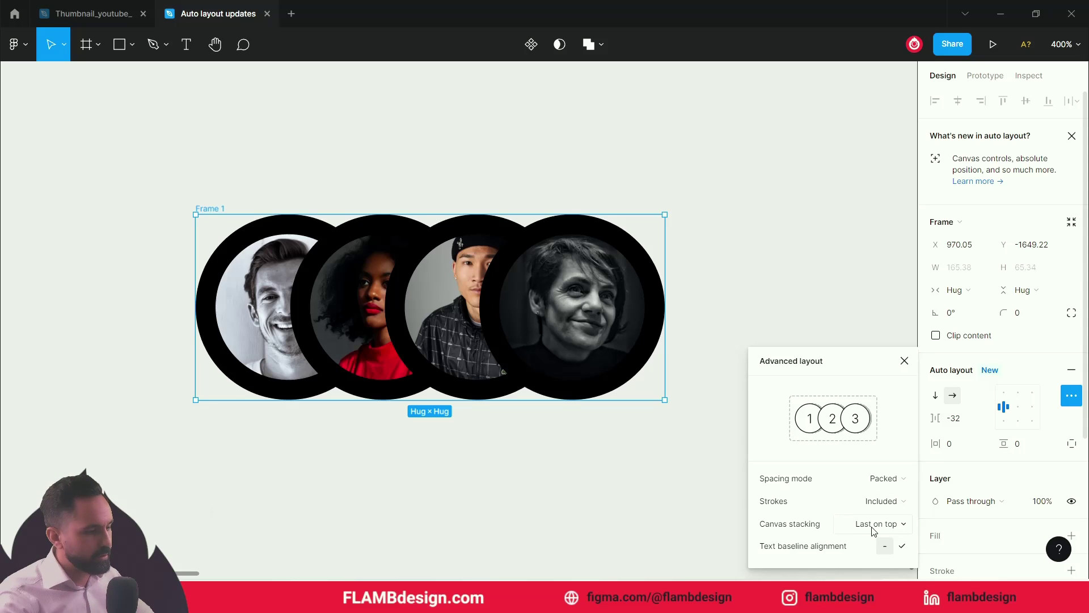
click(895, 533)
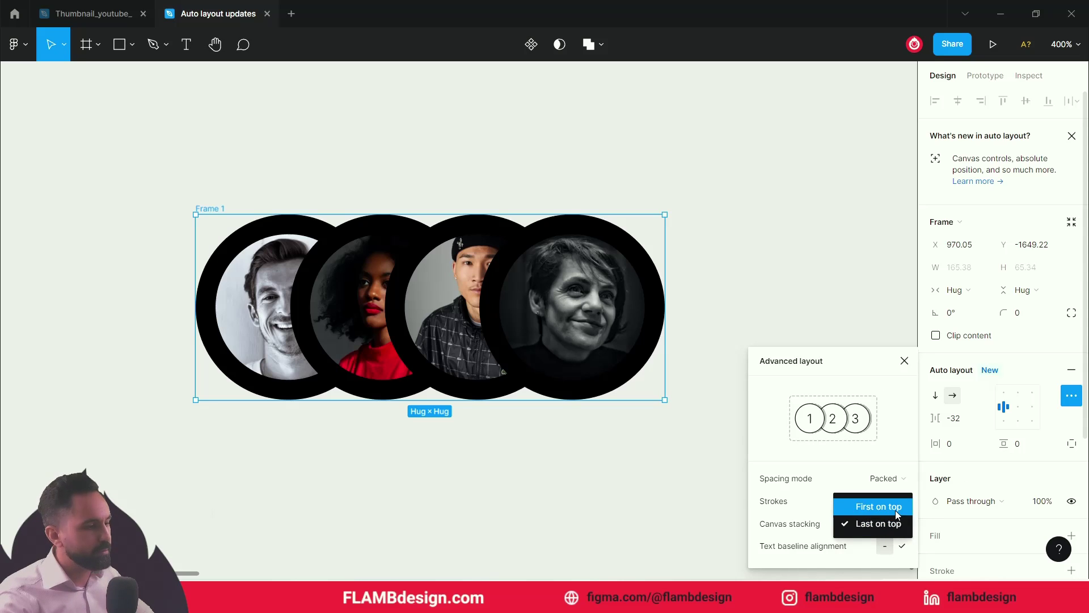
click(895, 508)
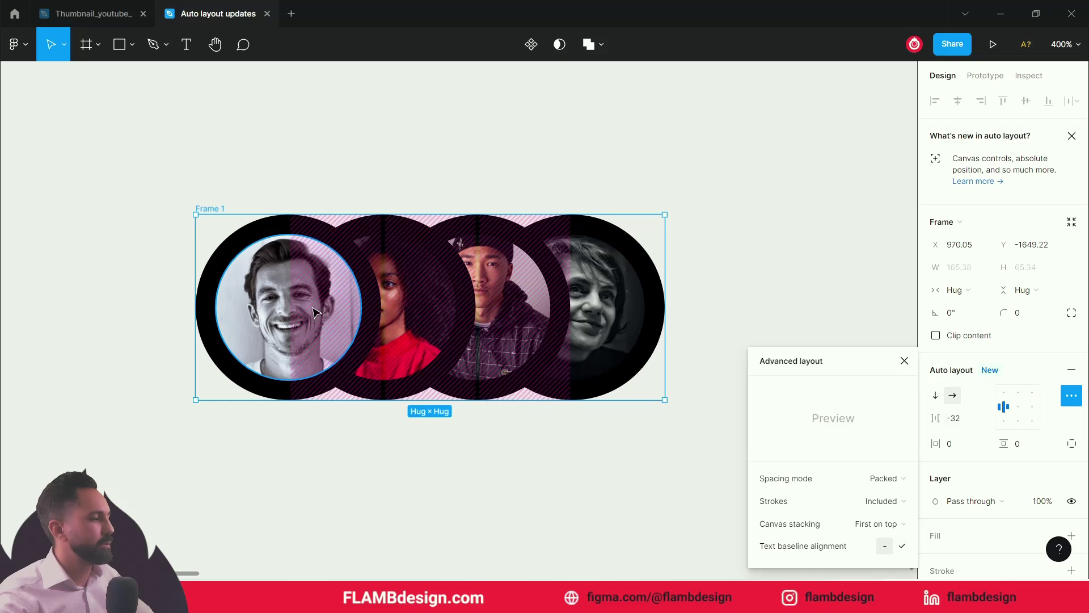
- Select each avatar in turn from first to last to check the reversed stacking order
click(768, 282)
click(329, 306)
key(Tab)
key(Tab)
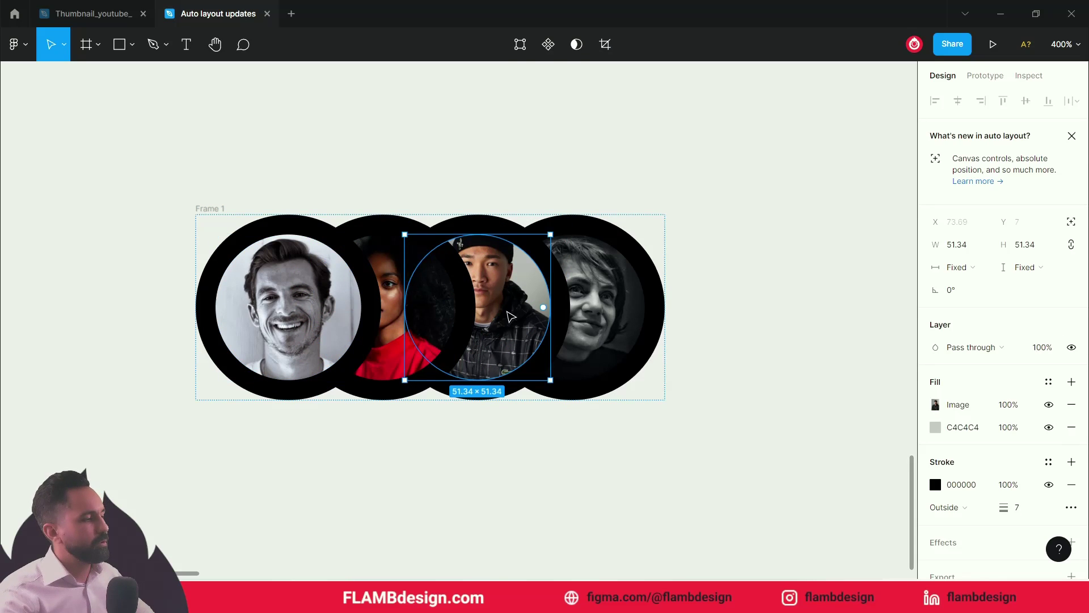
key(Tab)
click(885, 309)
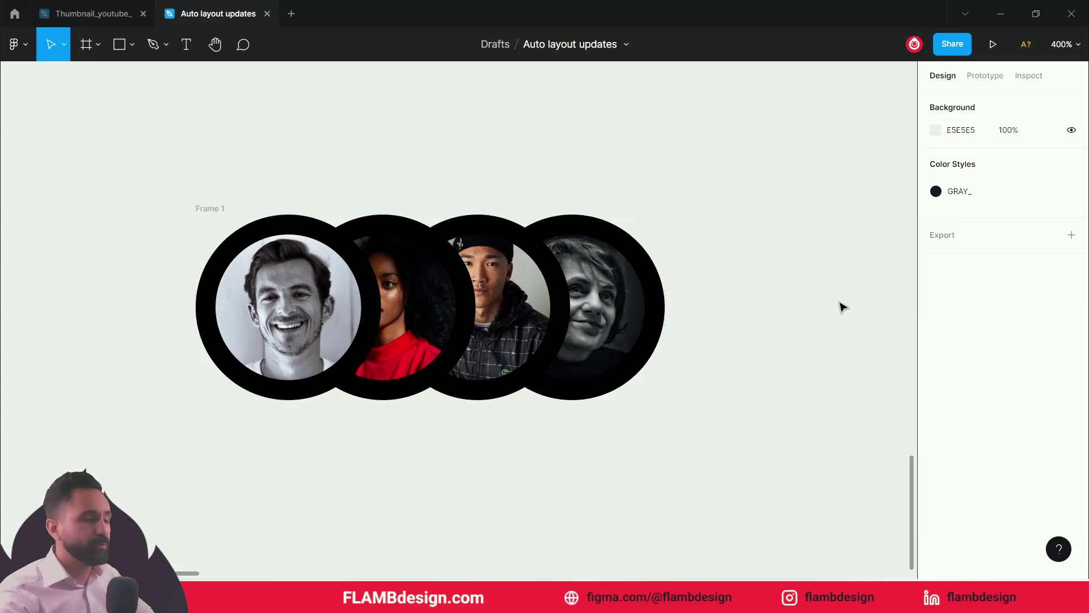
click(209, 209)
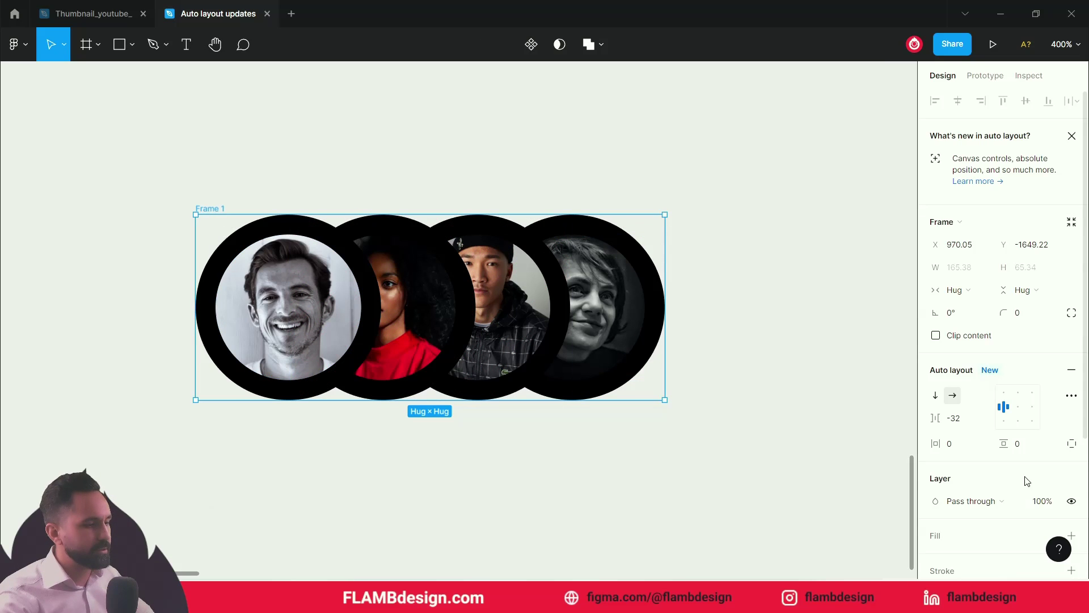
click(760, 450)
click(215, 209)
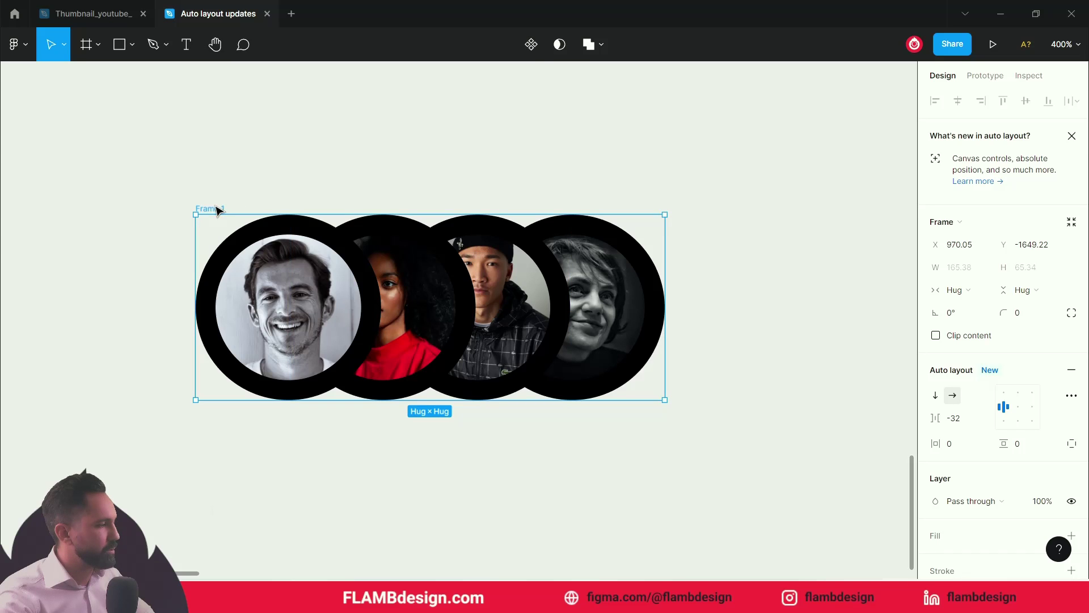
scroll(711, 212, up, 1)
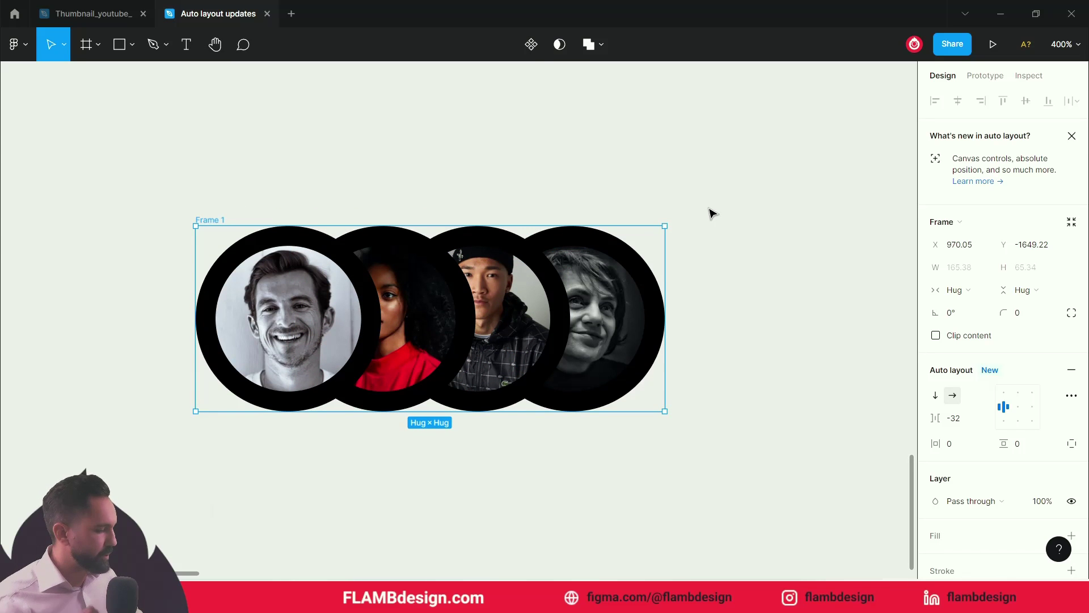
- Move the thumbs-up icon beside the "Gostei" text, leaving a gap of about 14
scroll(712, 214, down, 5)
click(623, 355)
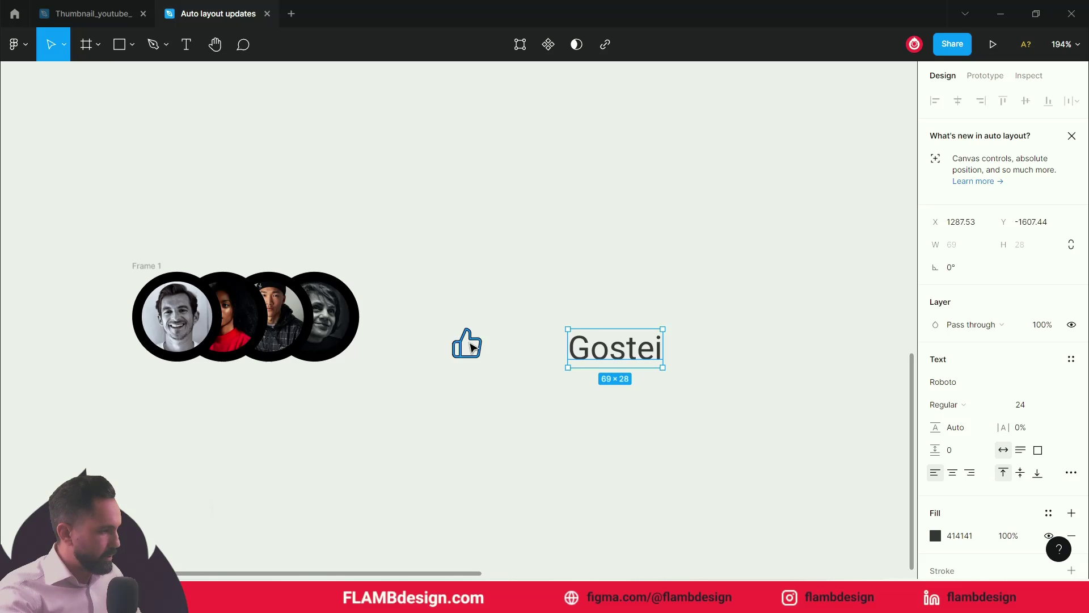
click(470, 313)
drag(459, 346, 528, 349)
click(669, 403)
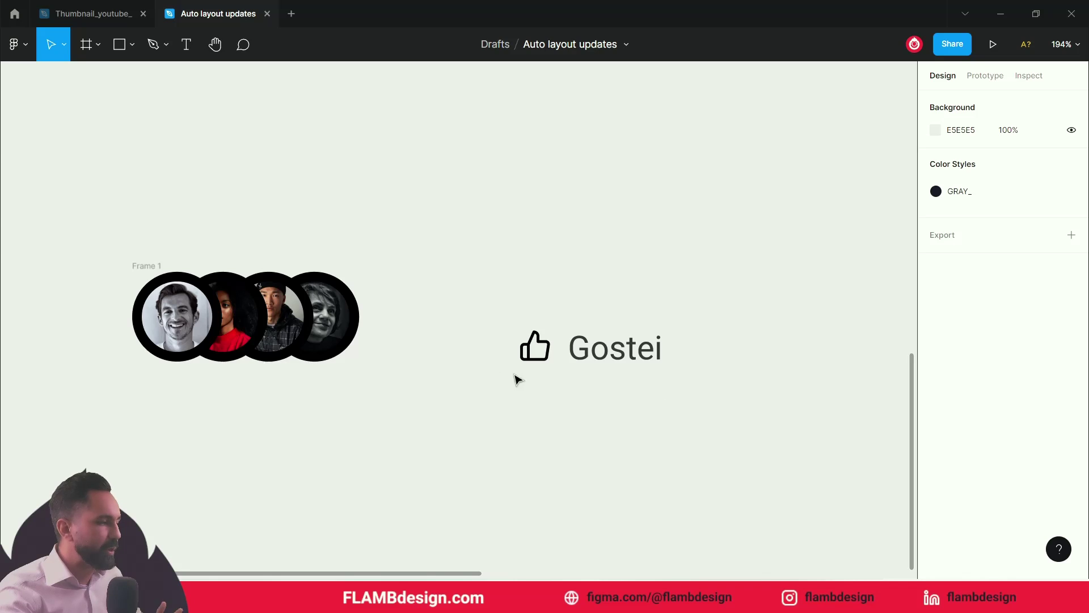
- Wrap the "Gostei" text and the thumbs-up icon together in a horizontal auto layout frame
click(605, 351)
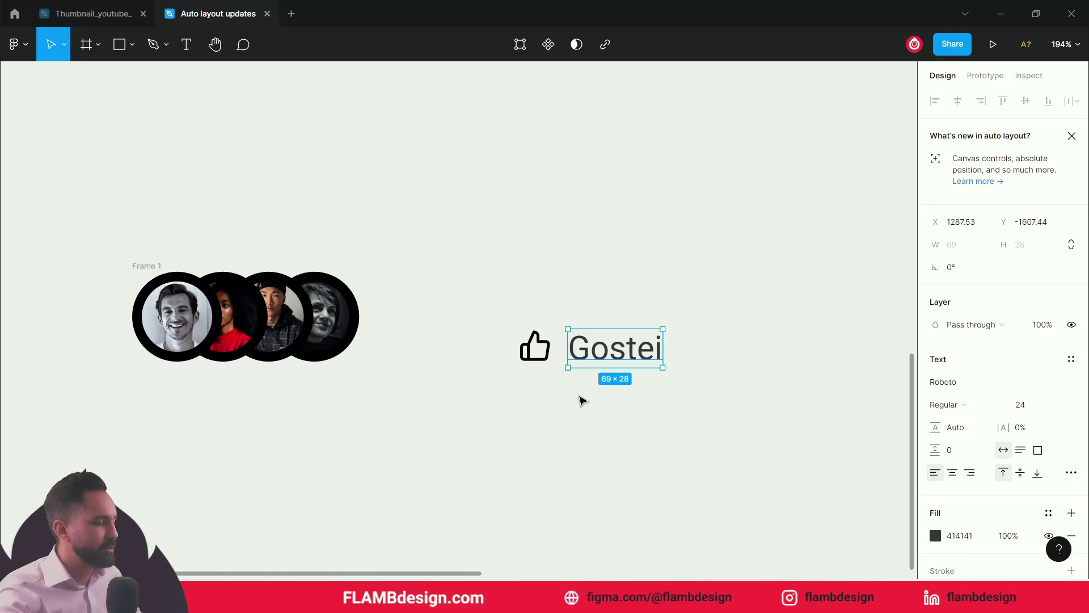
shift+click(551, 352)
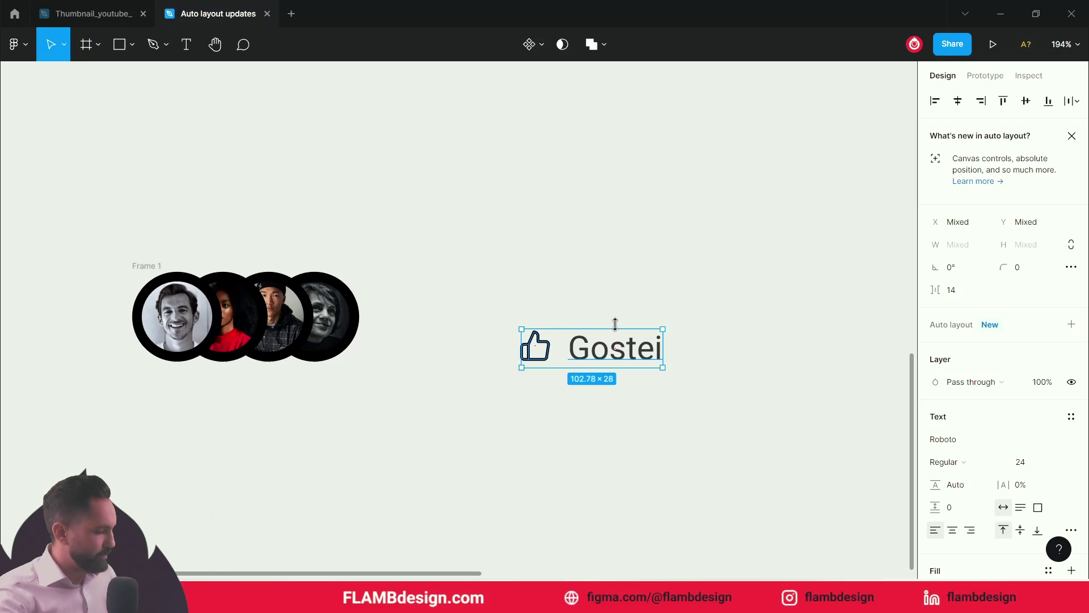
key(shift+a)
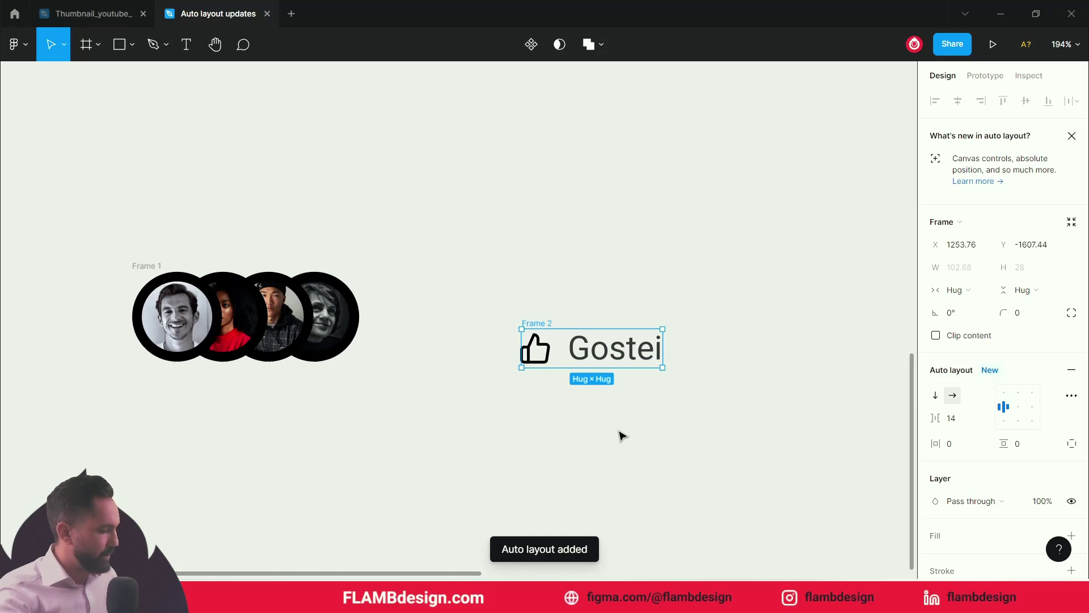
click(564, 299)
click(573, 327)
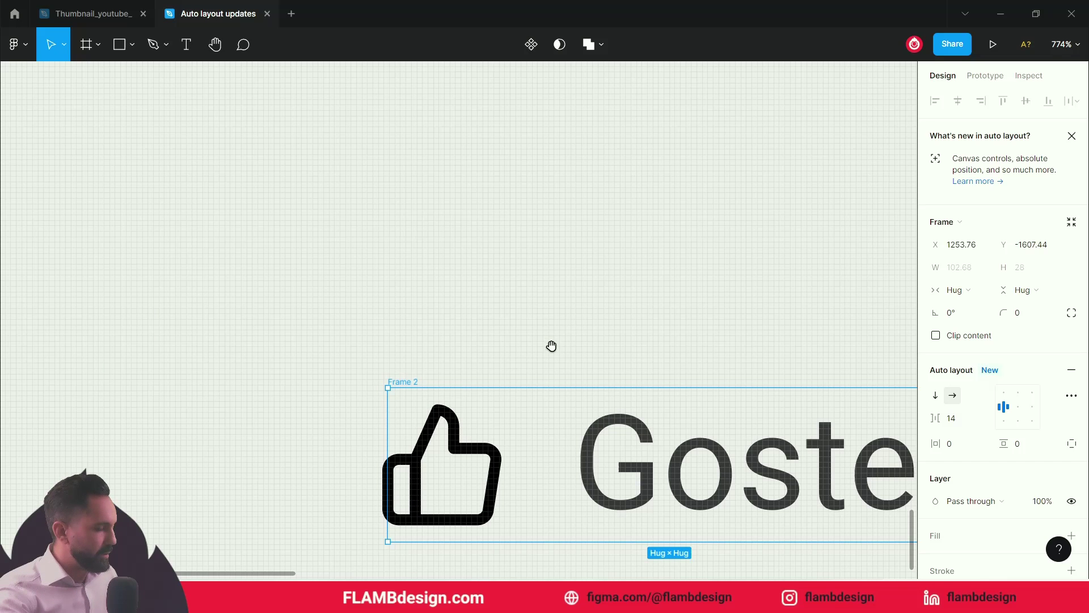
scroll(534, 311, down, 5)
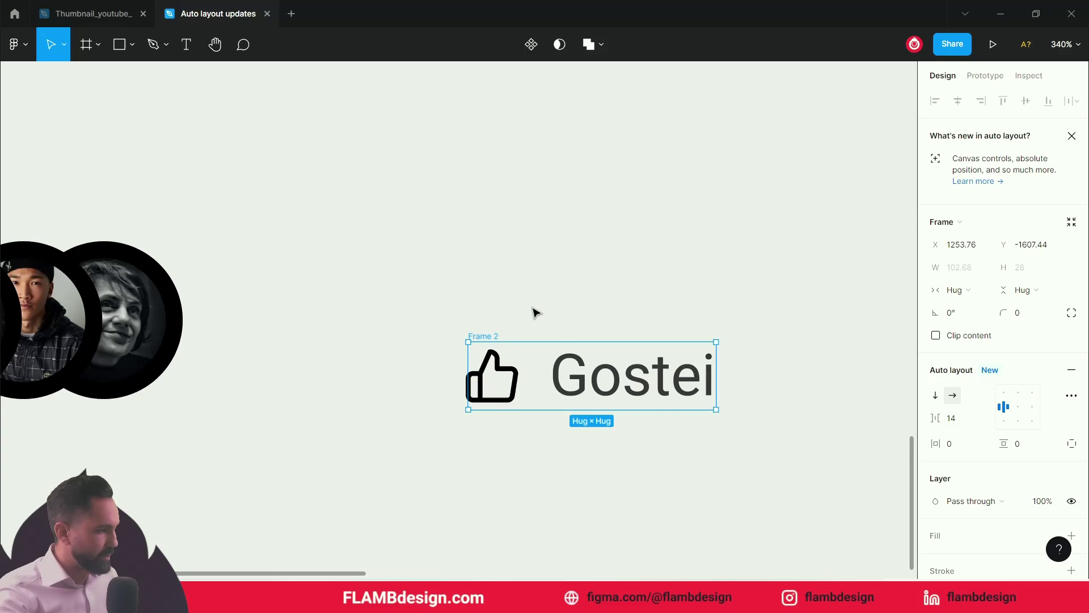
drag(534, 312, 451, 227)
click(515, 406)
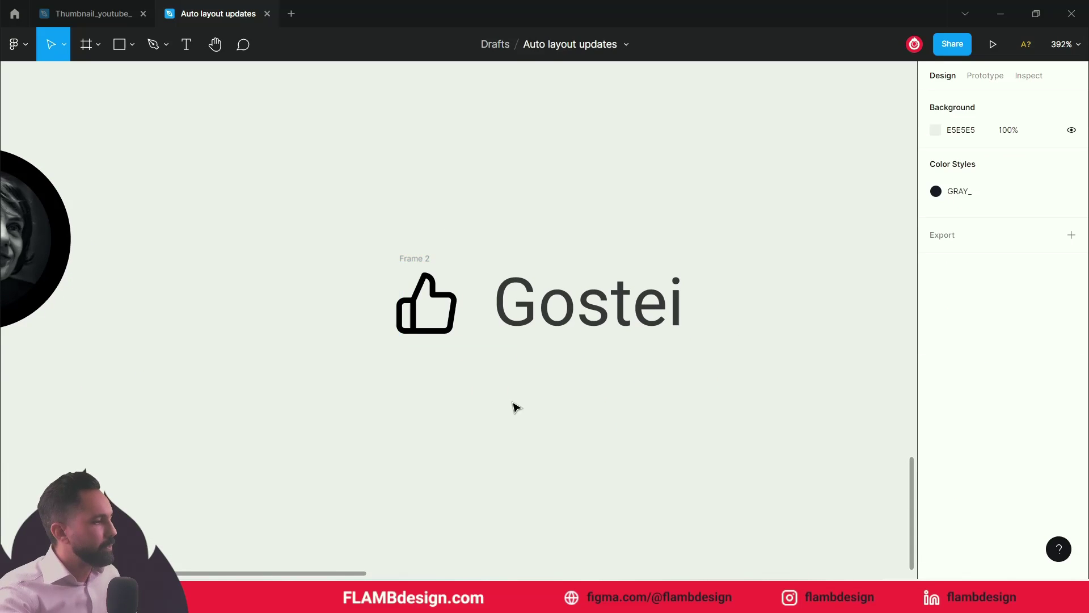
- Select the "Gostei" text and the thumbs-up icon in turn to compare their bounds and vertical alignment
click(509, 317)
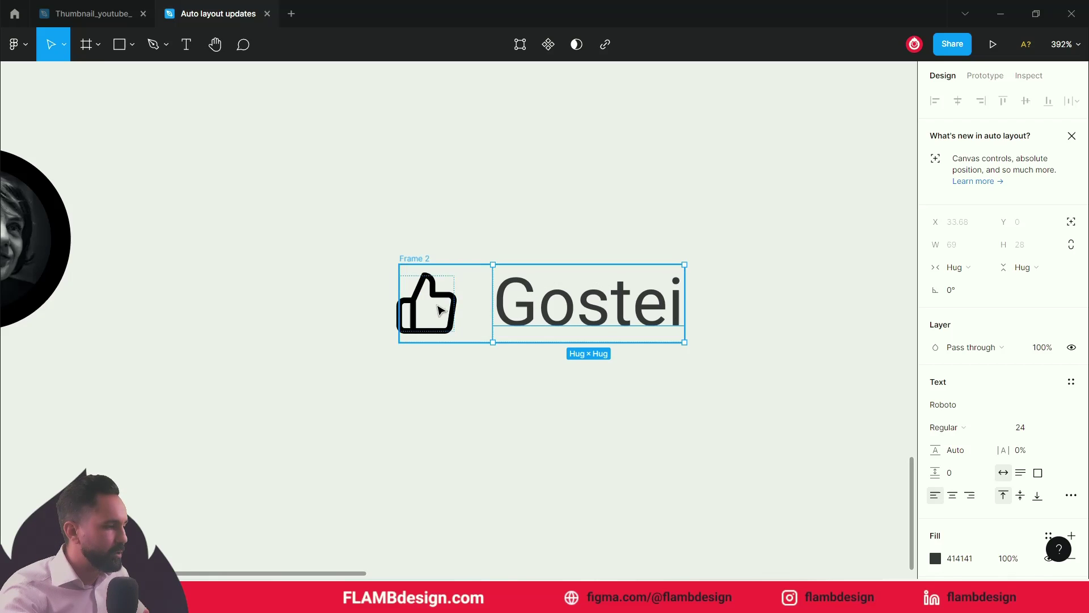
click(441, 308)
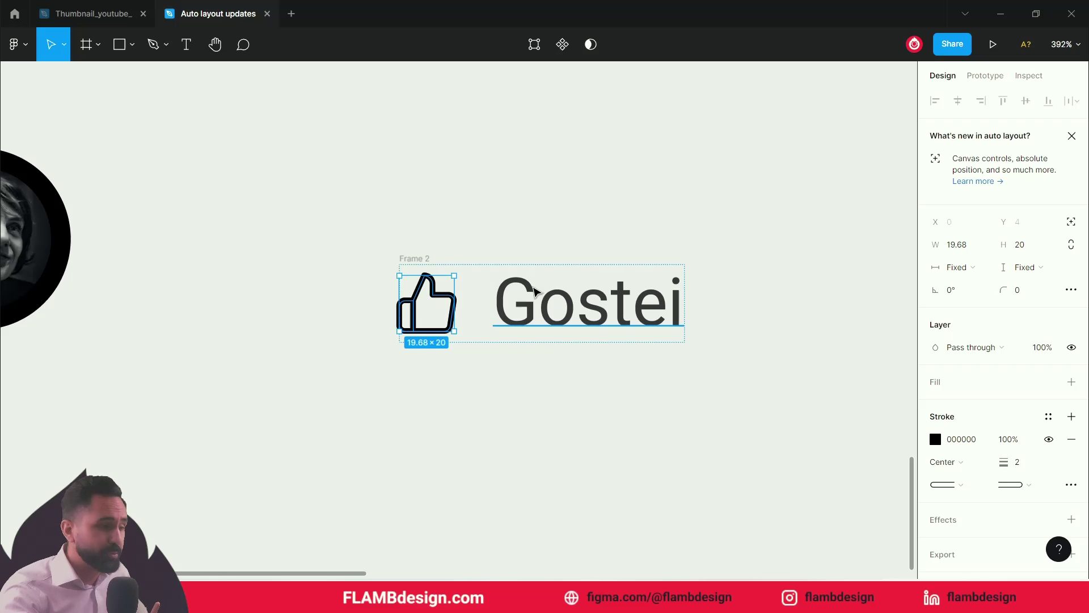
click(659, 416)
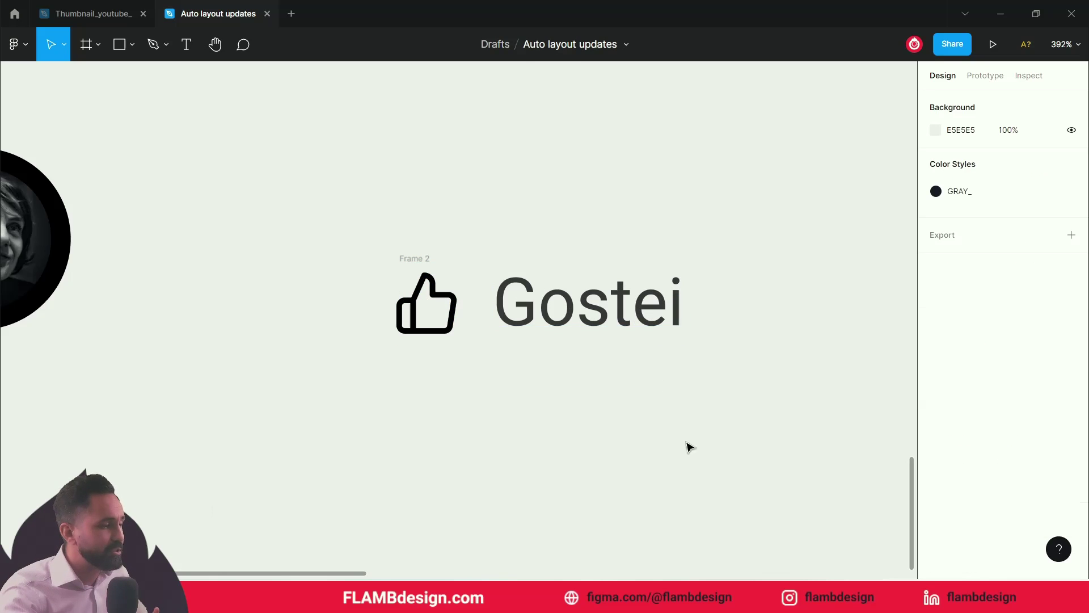
click(429, 319)
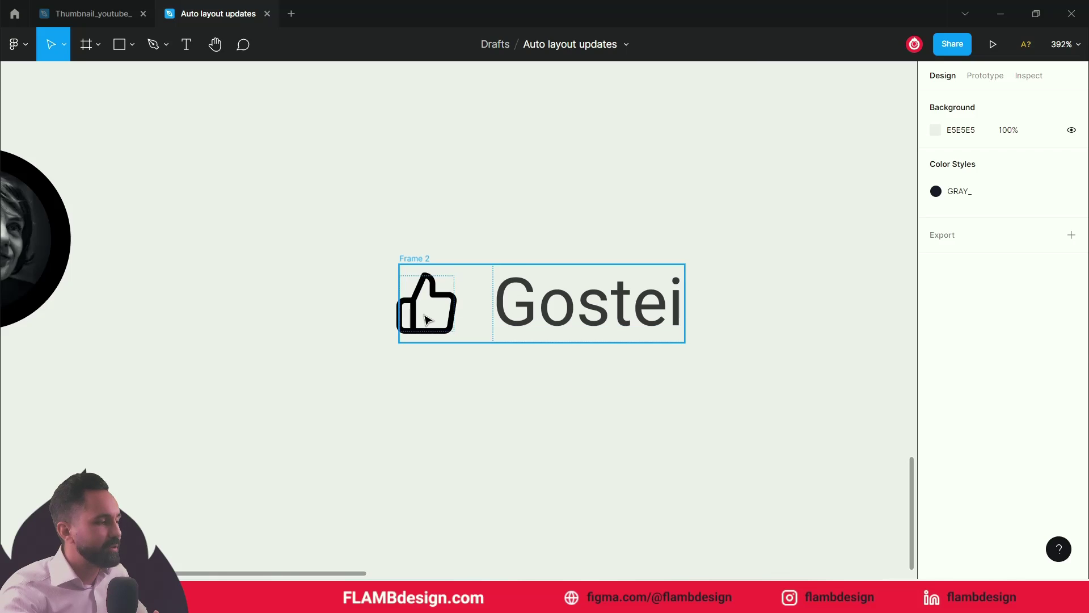
double_click(451, 305)
- Try scaling the "Gostei" text up to a font size of about 62 beside the centred icon, and undo it
click(518, 311)
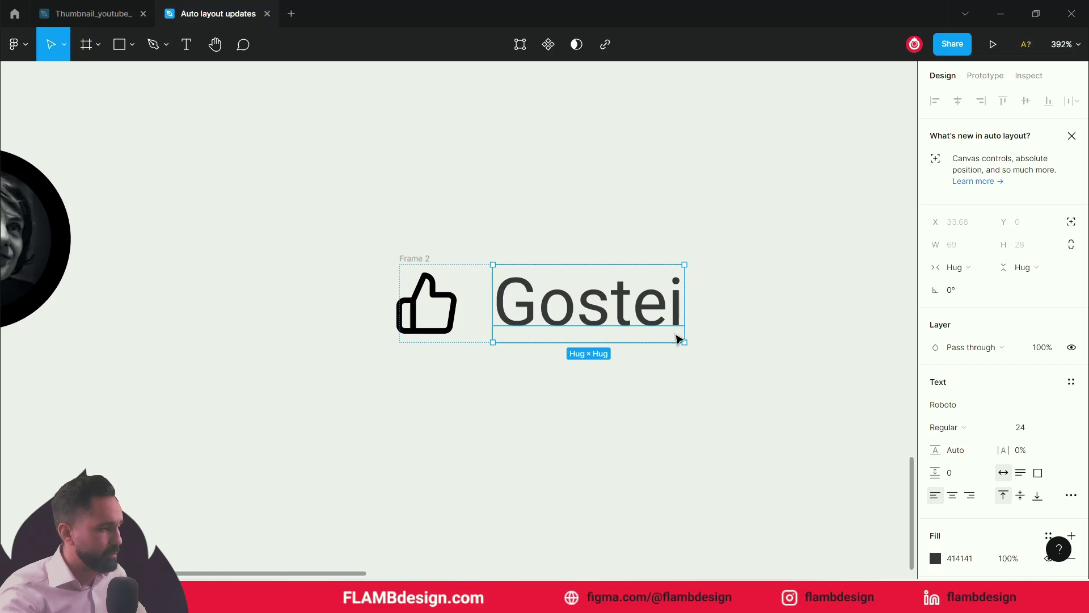
double_click(673, 312)
key(Escape)
key(k)
drag(685, 343, 804, 464)
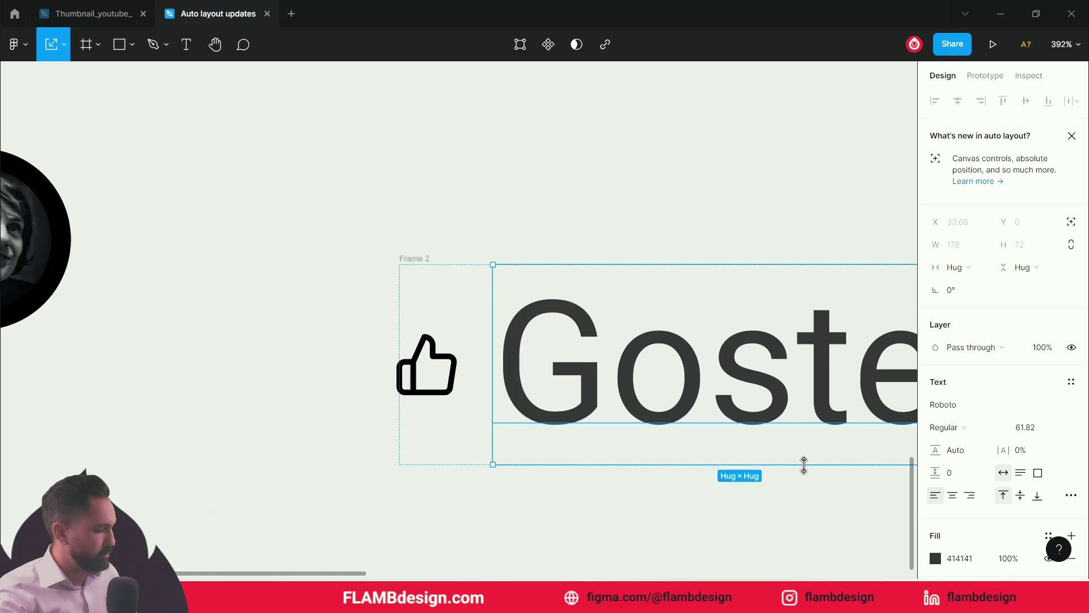
key(ctrl+z)
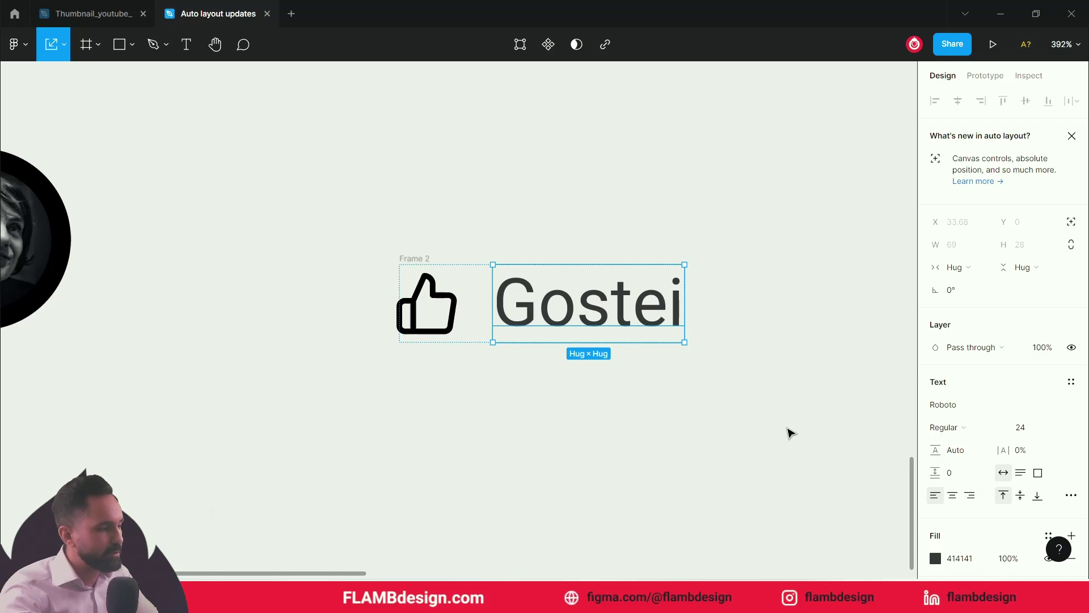
click(719, 444)
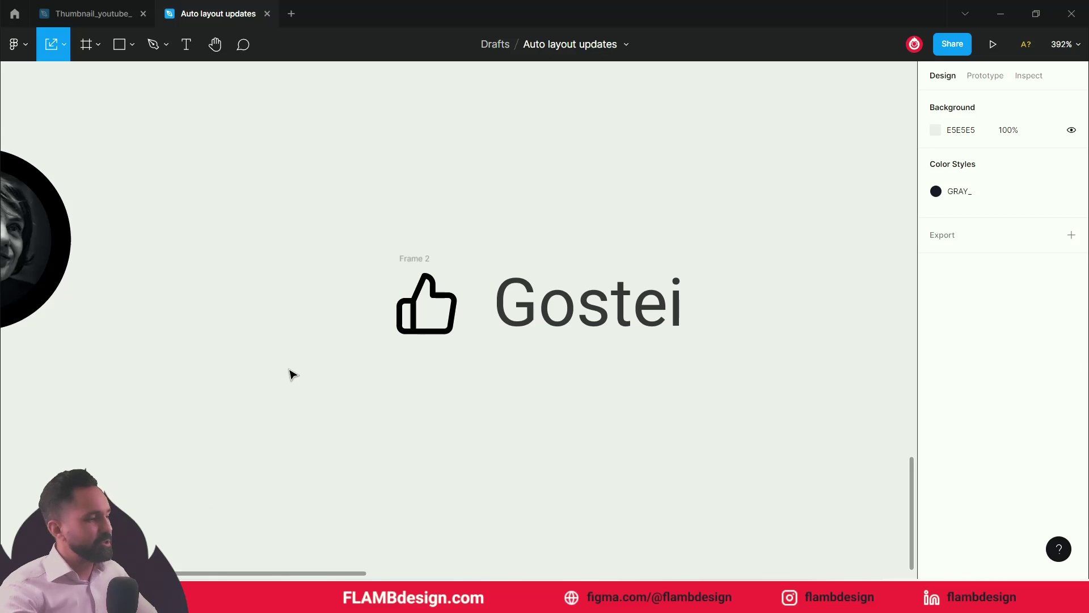
- Turn on text baseline alignment in the advanced layout settings of the icon-and-text frame
drag(336, 213, 687, 346)
click(632, 416)
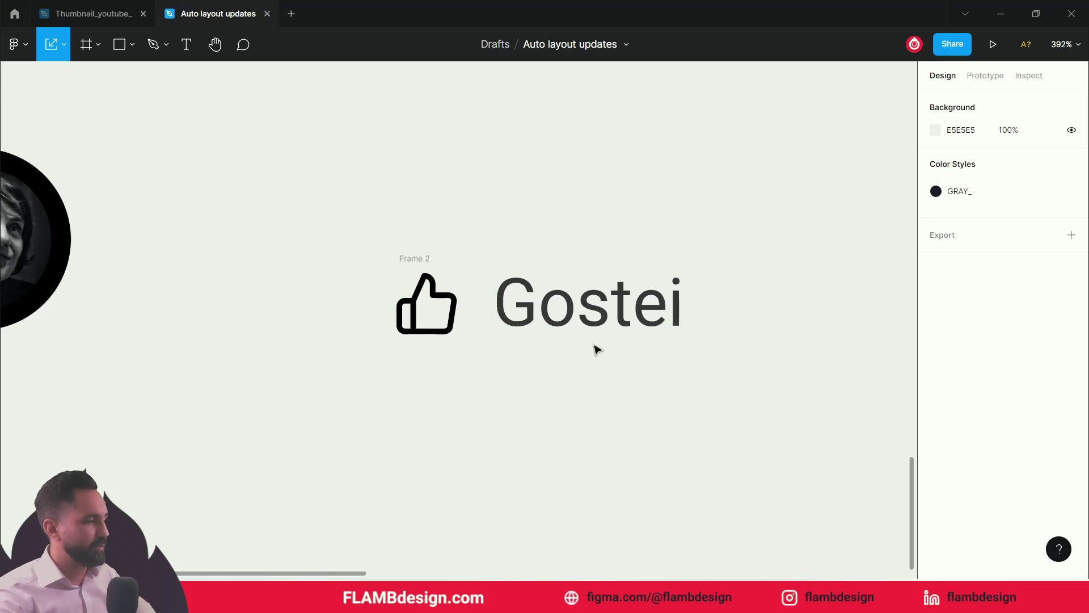
click(423, 258)
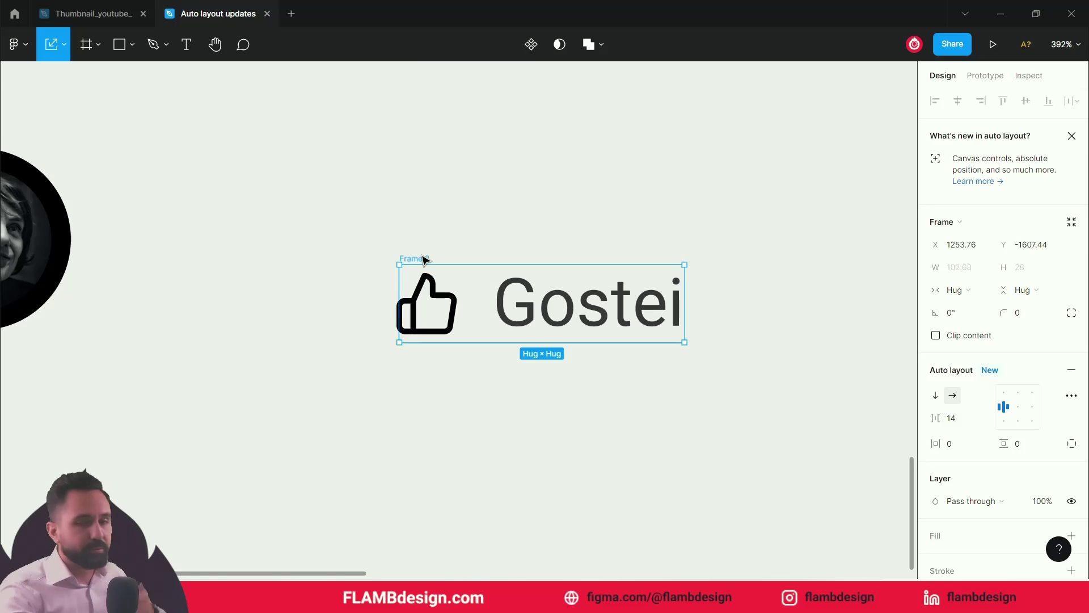
click(1073, 396)
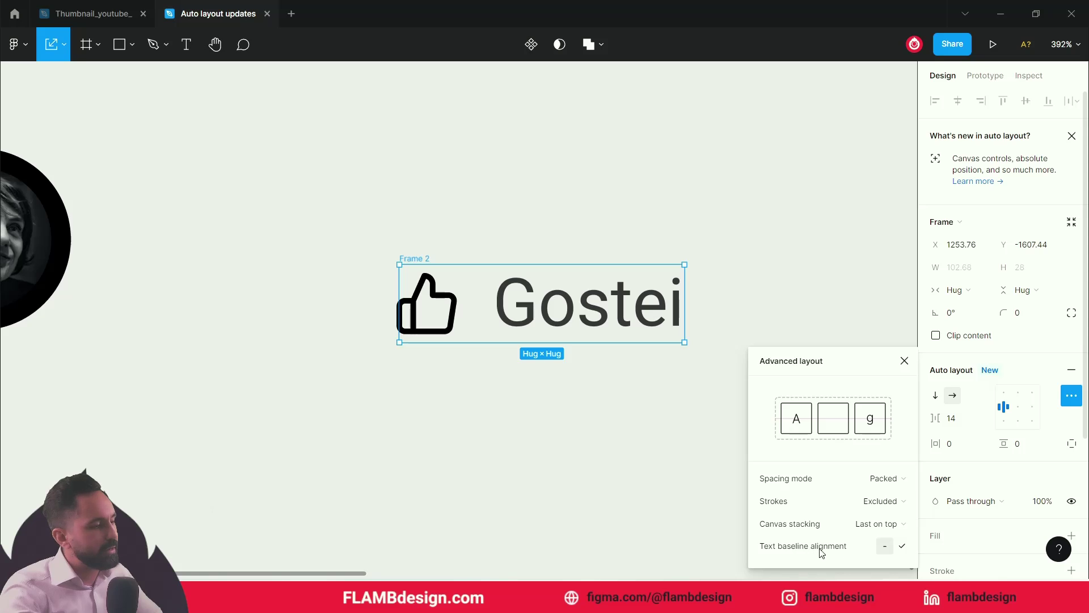
click(902, 547)
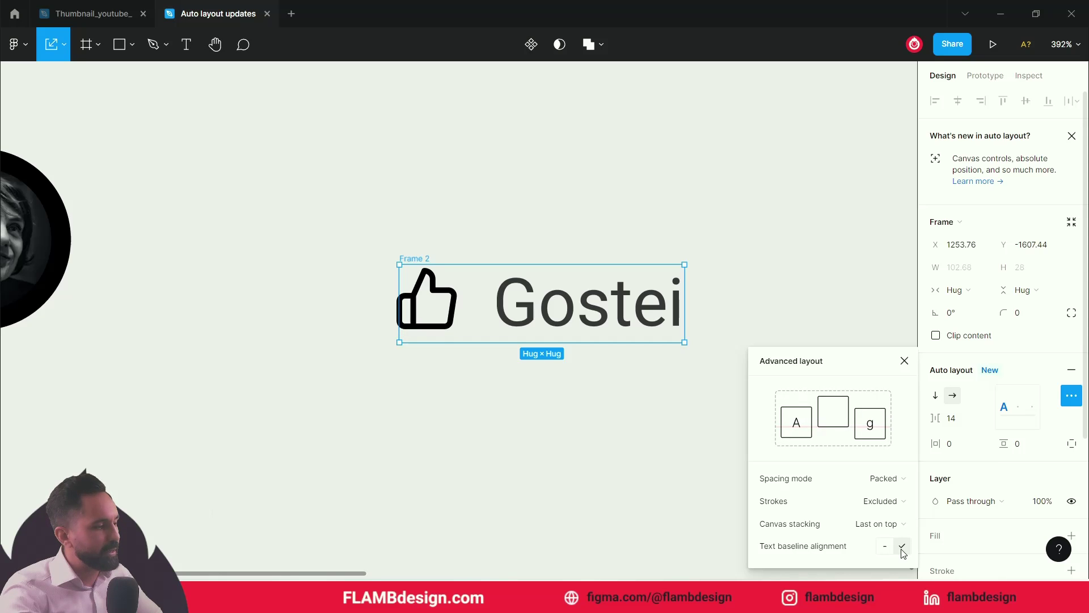
click(527, 427)
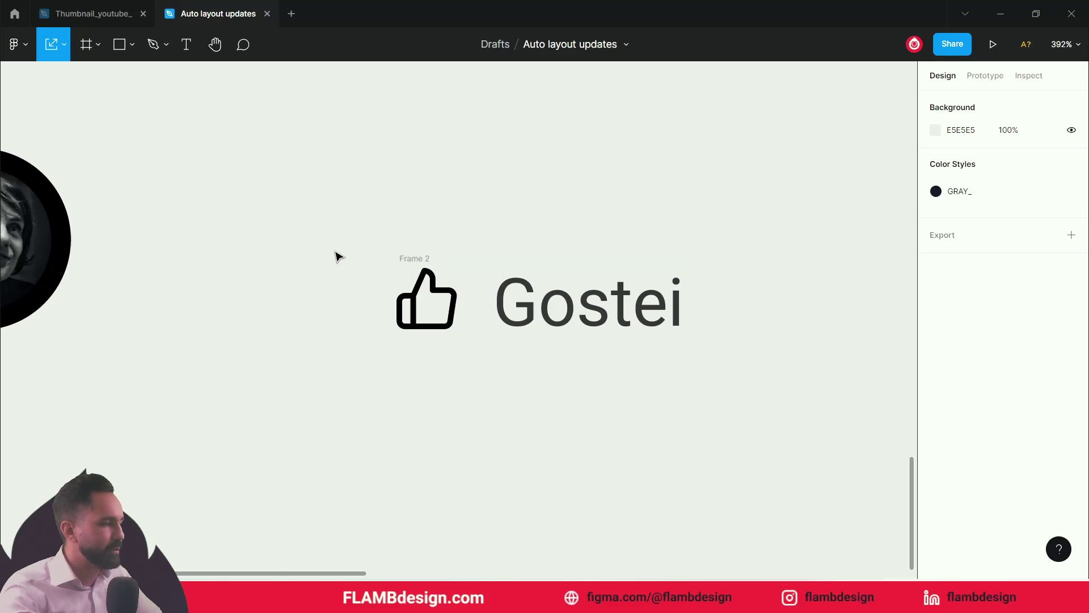
click(404, 258)
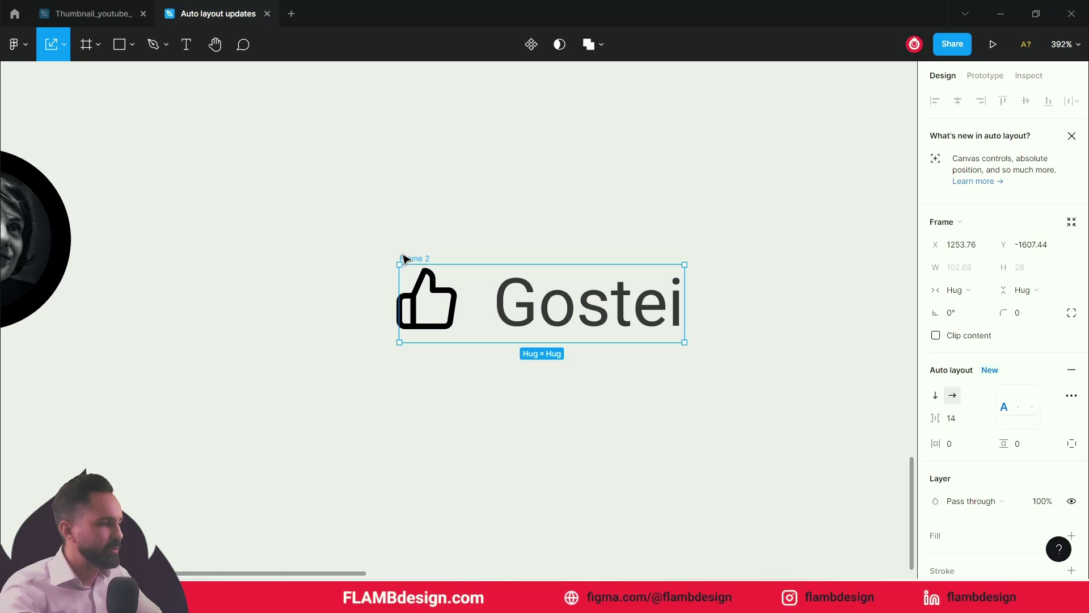
click(477, 385)
- Try scaling up the "Gostei" text with baseline alignment active, and undo the scaling
click(599, 329)
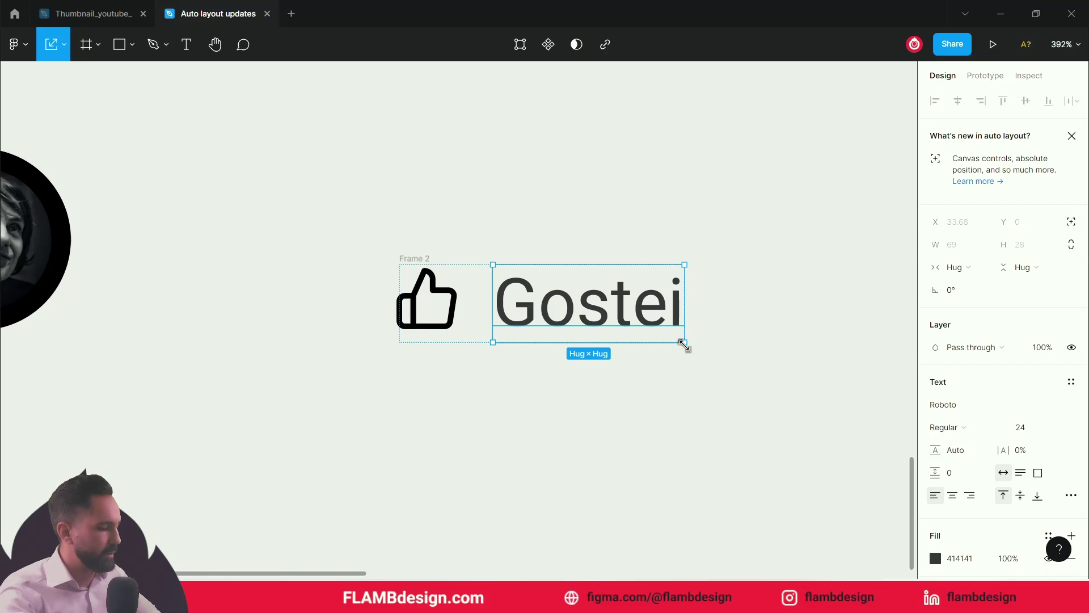
drag(683, 343, 755, 414)
click(757, 465)
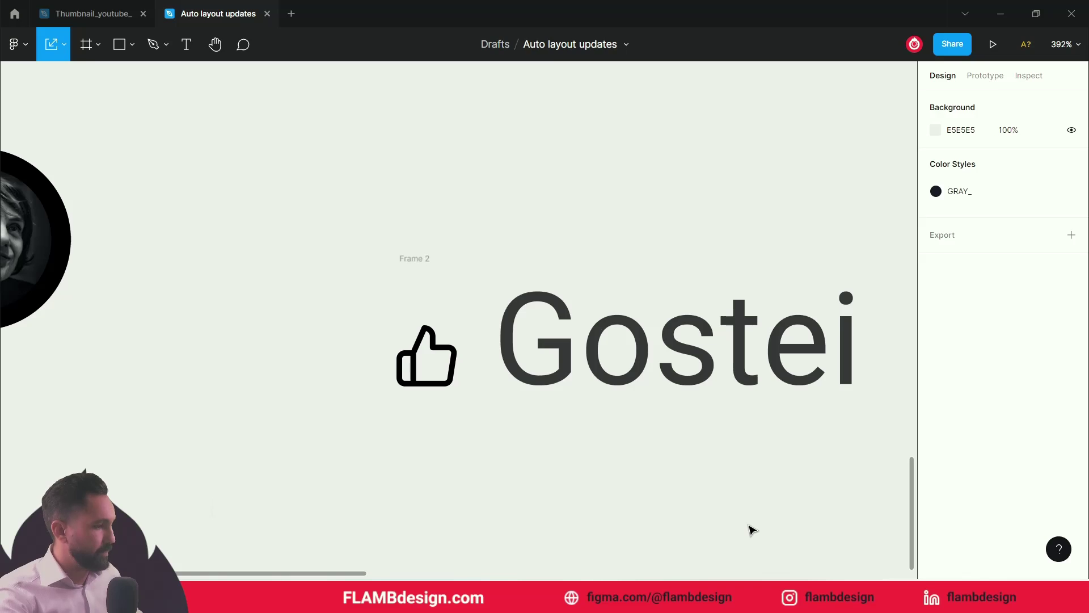
key(ctrl+z)
key(ctrl+z)
click(568, 381)
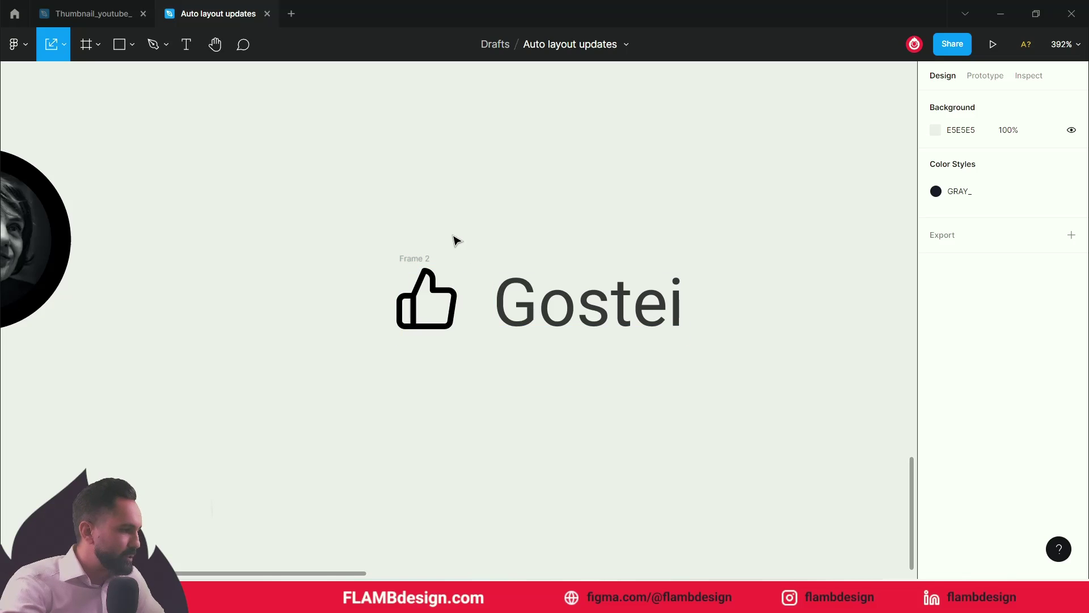
- Fill the icon-and-text frame with the GRAY_ colour style and detach the fill from the style
click(424, 264)
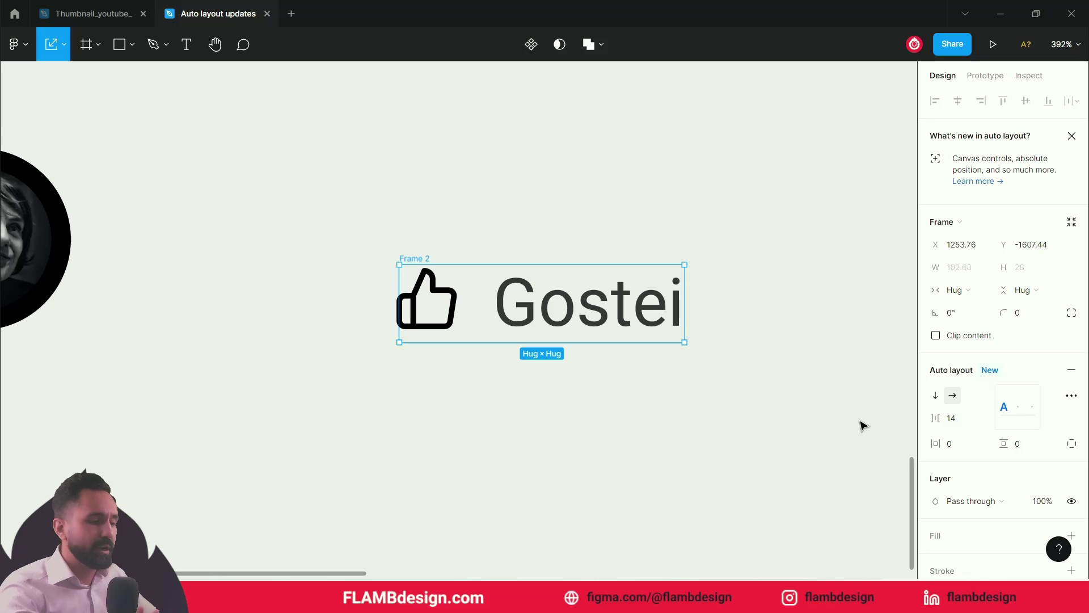
scroll(858, 426, down, 1)
scroll(1067, 442, down, 3)
scroll(1068, 442, down, 3)
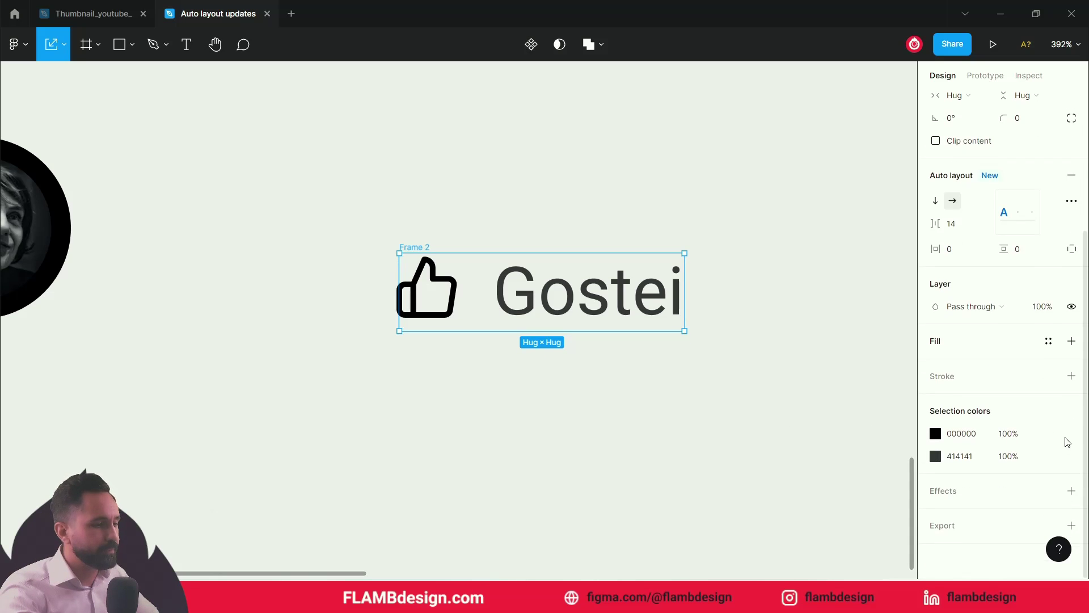
click(1049, 340)
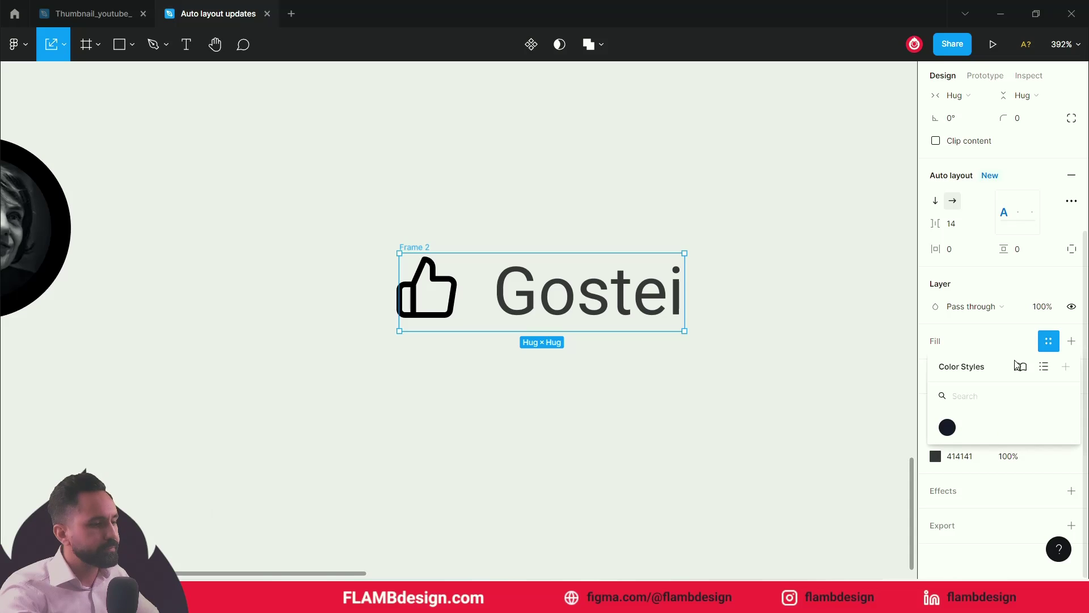
click(949, 428)
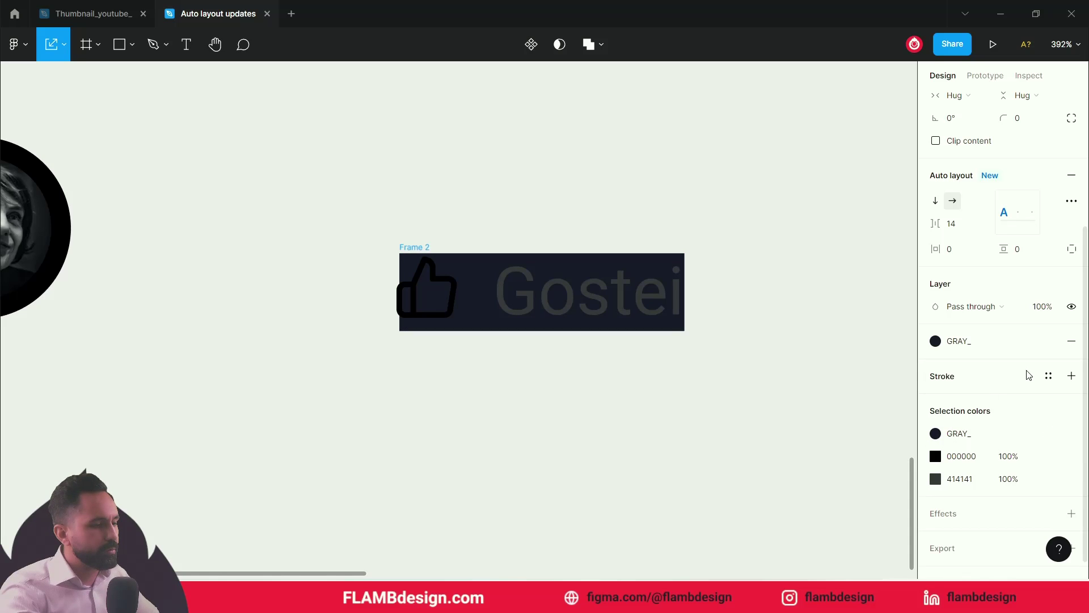
click(1047, 342)
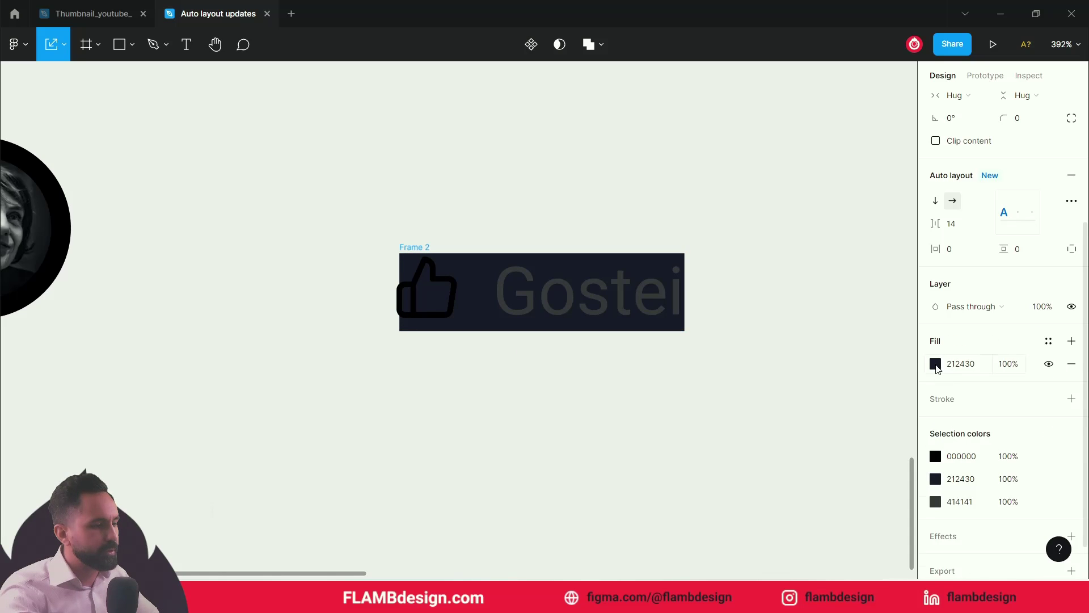
- Change the icon-and-text frame's fill to solid white FFFFFF
click(936, 367)
drag(870, 316, 729, 211)
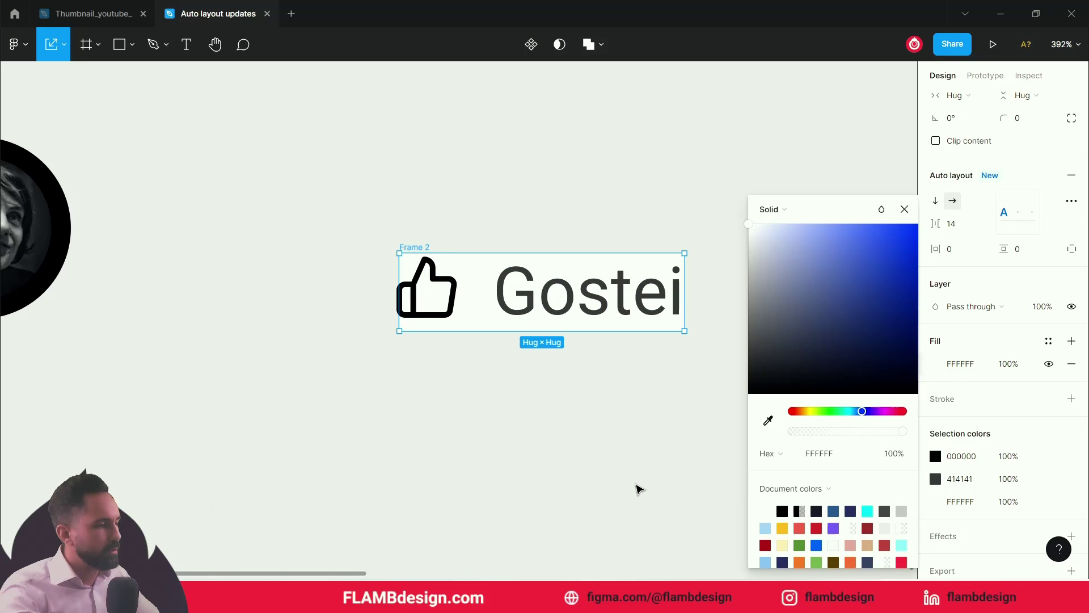
click(639, 487)
click(616, 421)
- Set the icon-and-text frame's horizontal and vertical padding to 10 directly on the canvas
drag(563, 358, 597, 488)
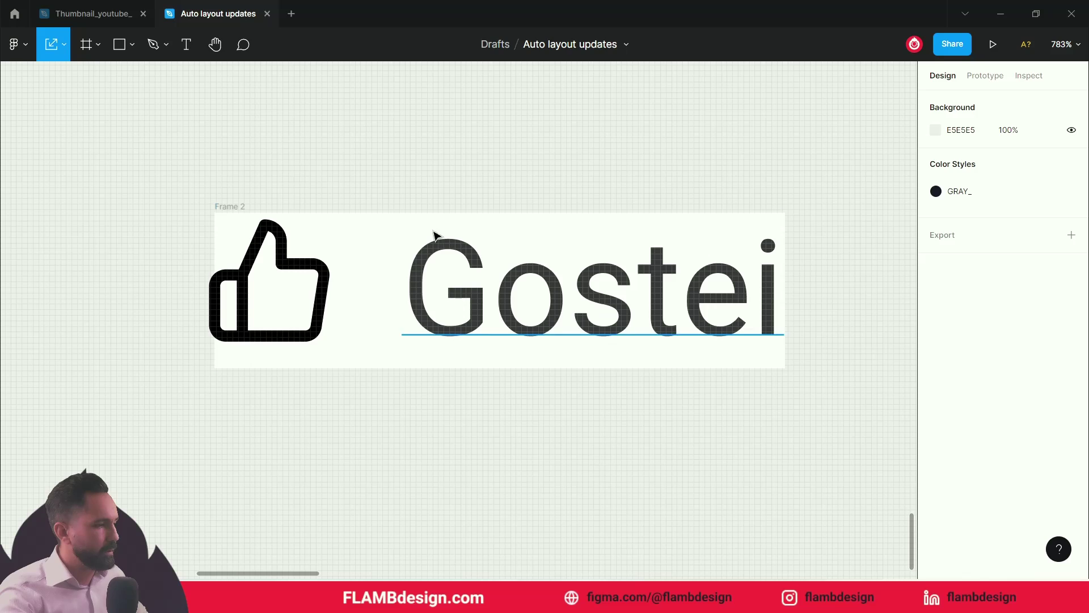
click(244, 206)
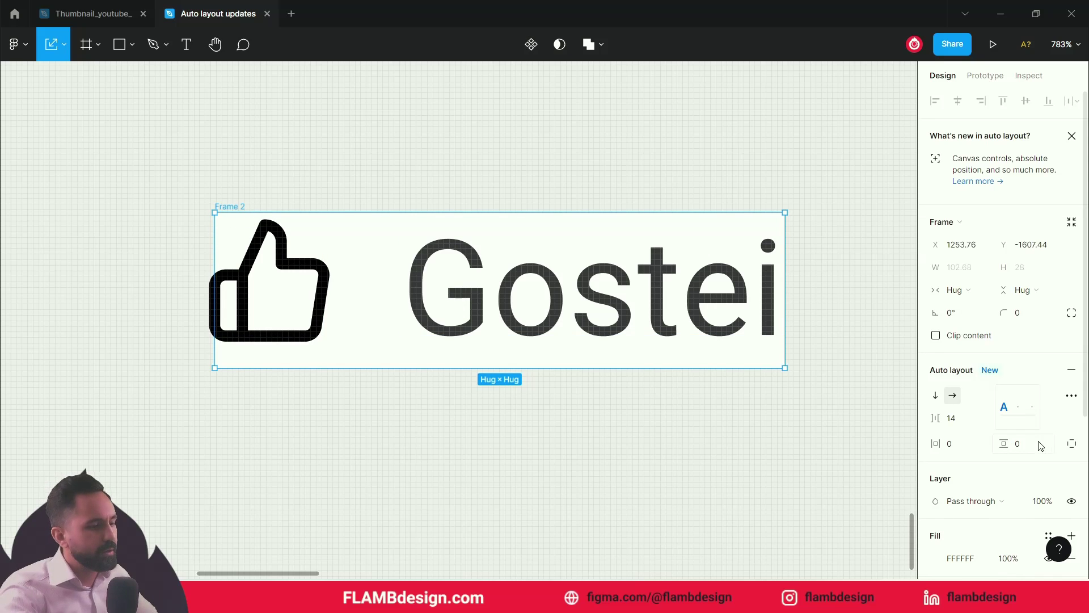
scroll(1040, 445, down, 4)
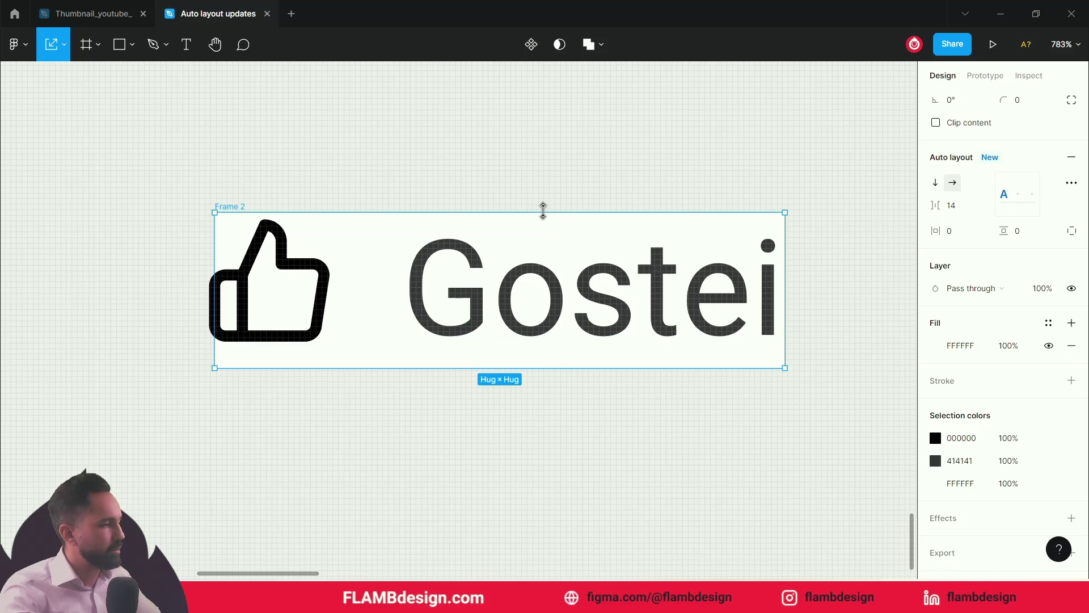
key(v)
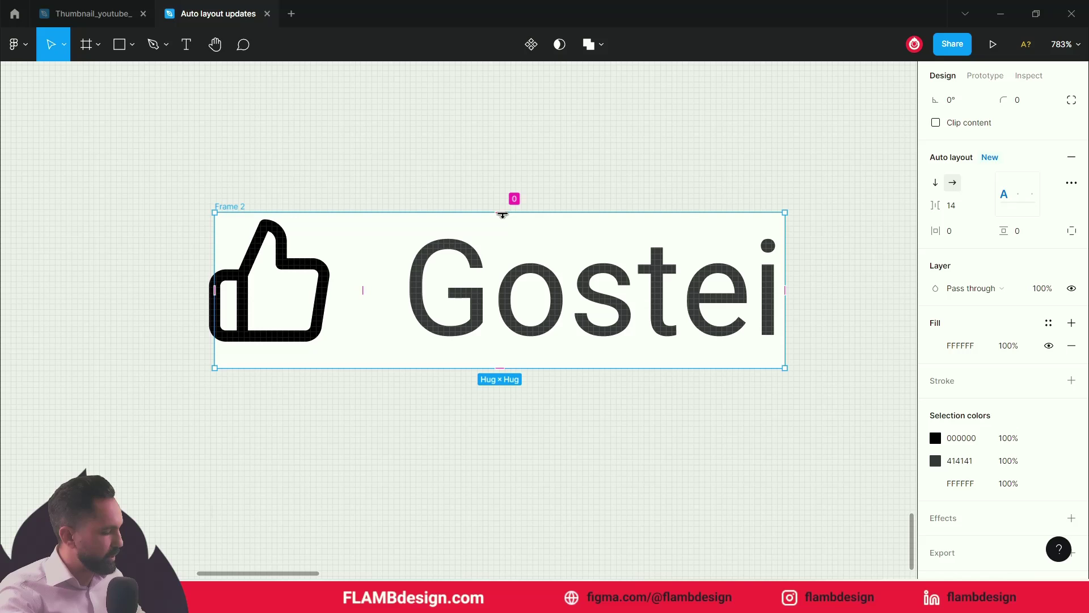
key(alt)
drag(502, 215, 559, 271)
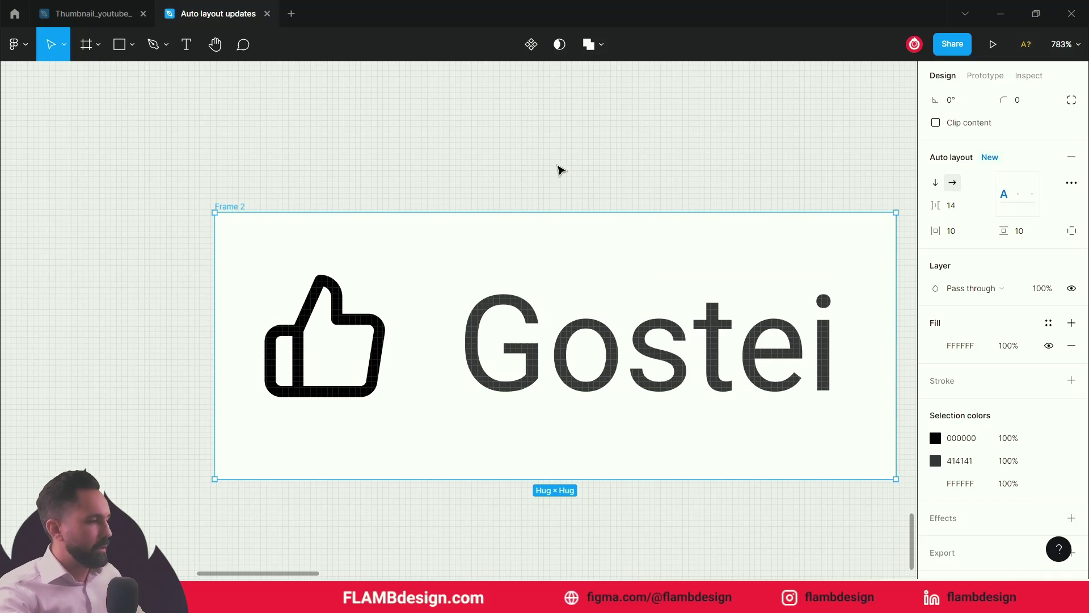
drag(533, 167, 433, 148)
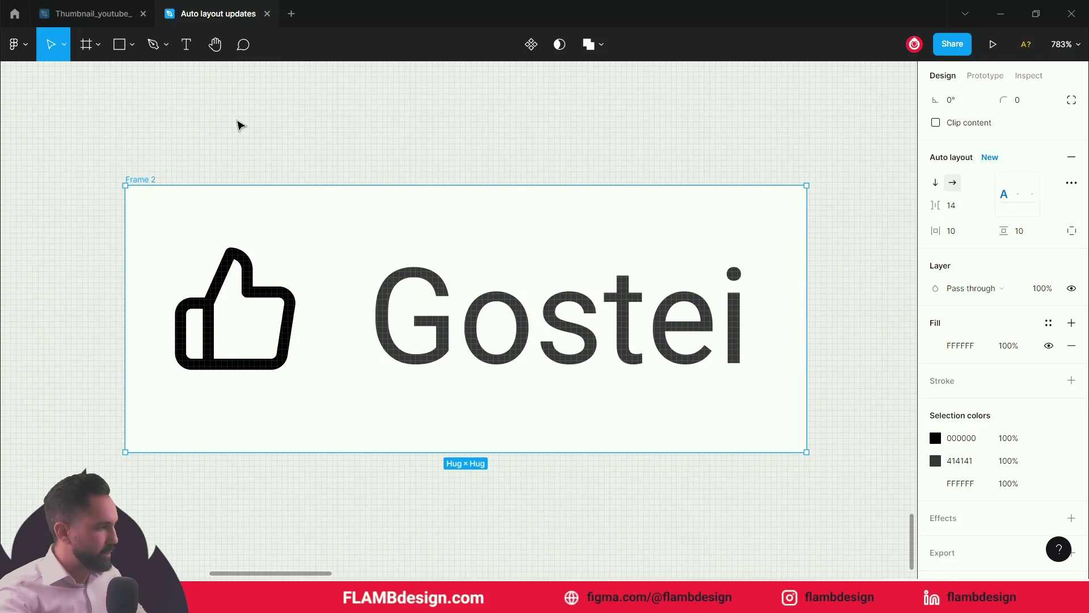
- Round the icon-and-text frame into a pill with a corner radius of 100
click(153, 163)
click(149, 178)
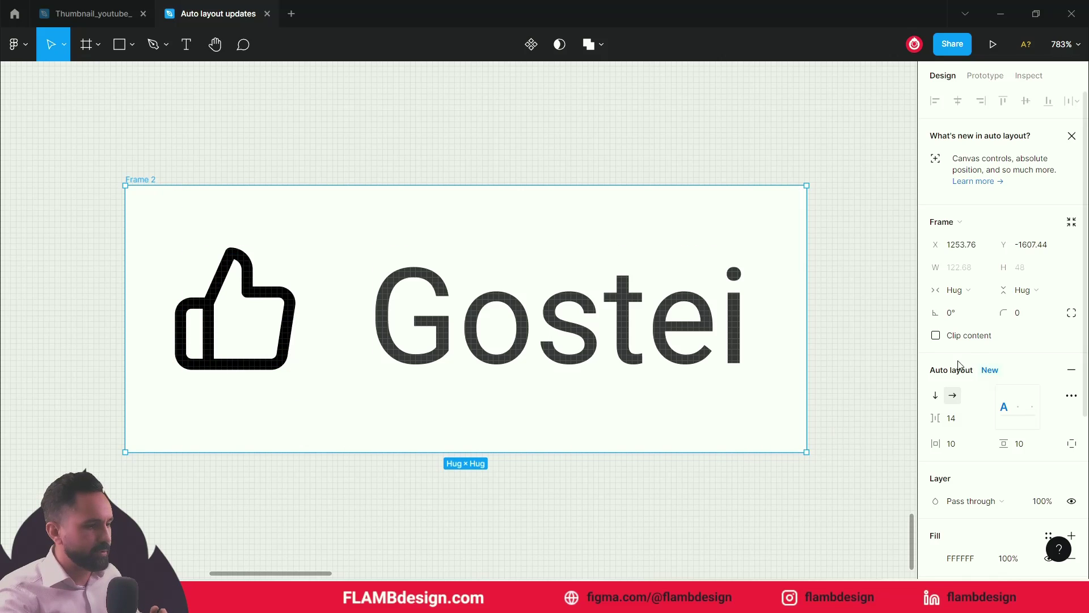
click(1016, 314)
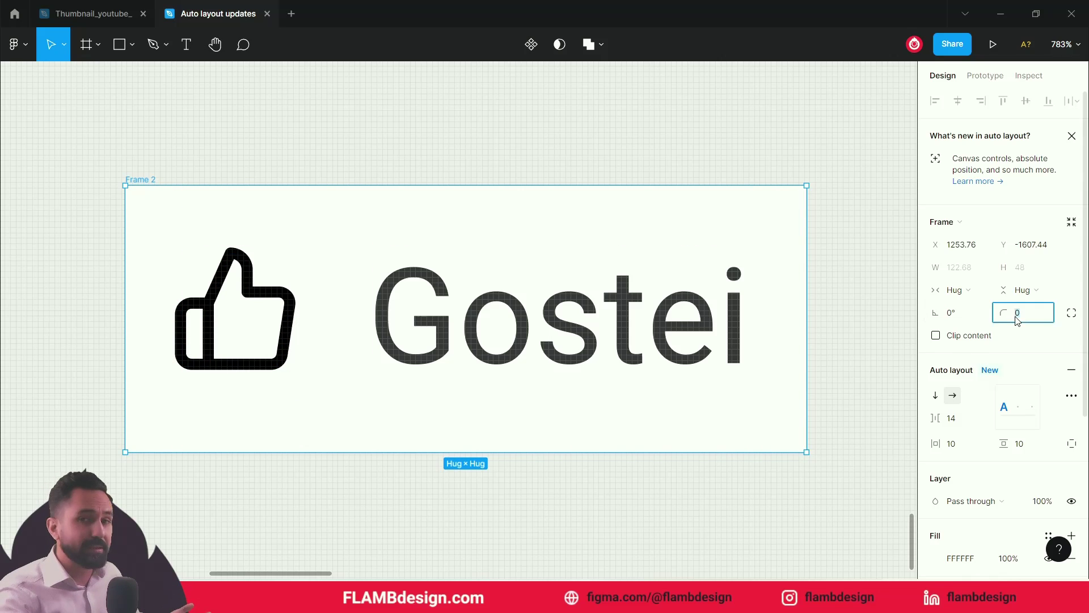
text(1)
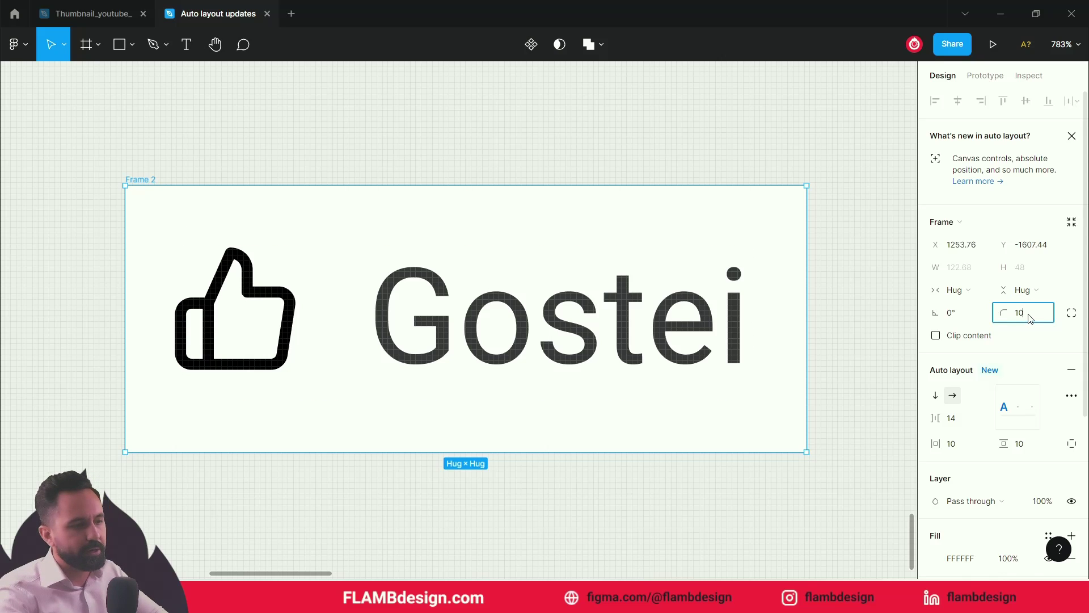
text(00)
key(Return)
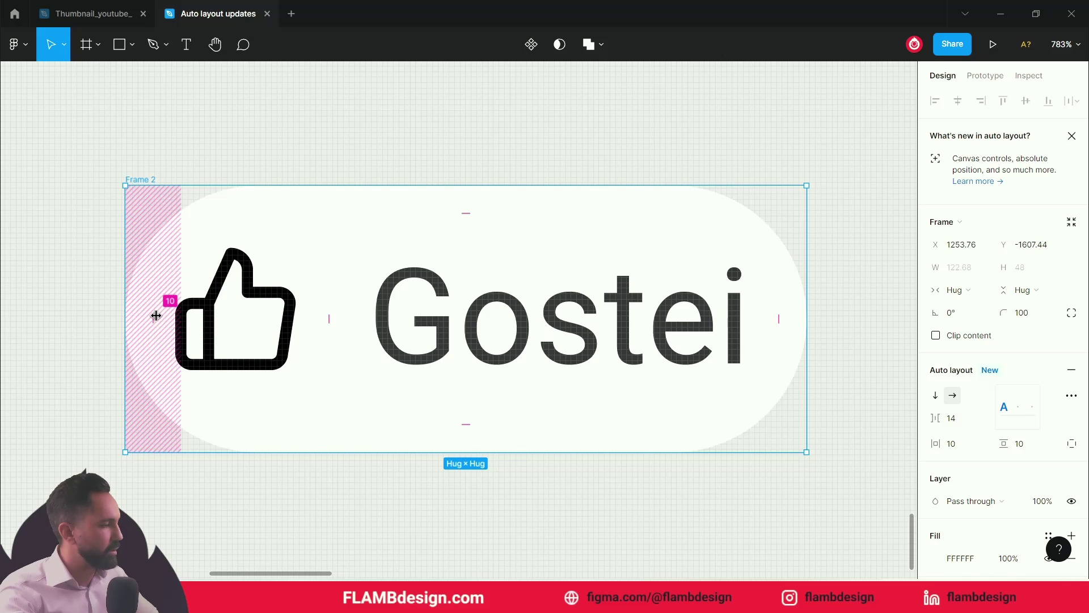
- Increase the "Gostei" pill's horizontal padding to 16 on both sides directly on the canvas
drag(156, 315, 190, 323)
key(ctrl+z)
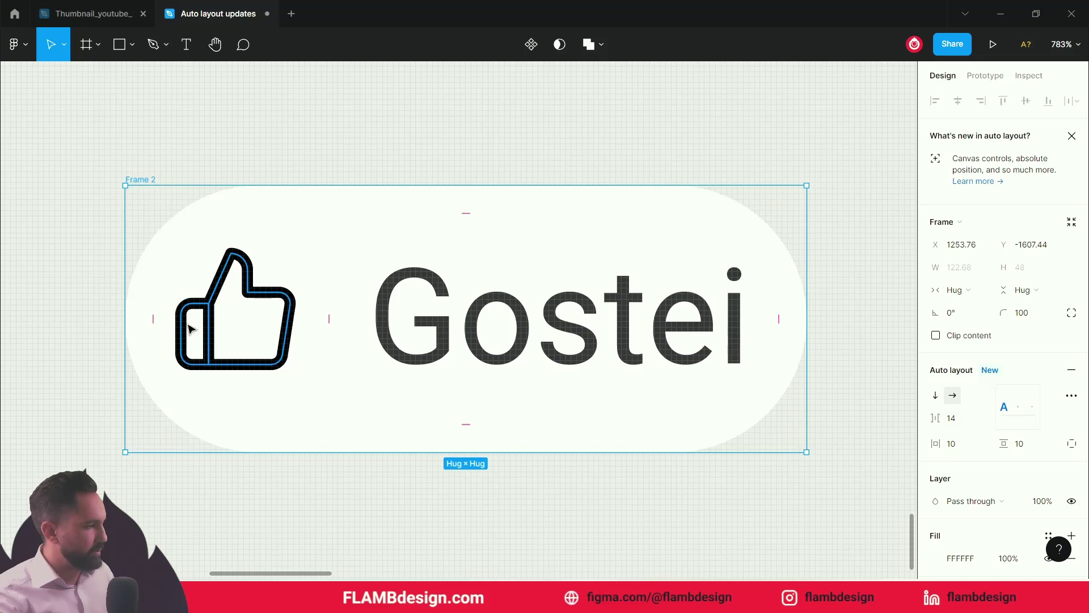
drag(150, 320, 189, 327)
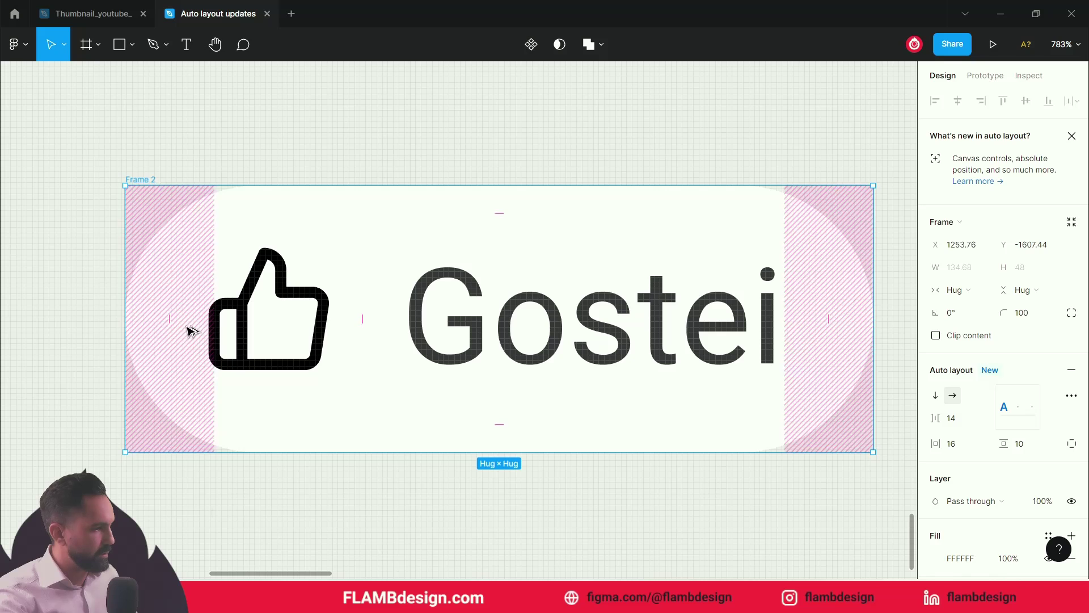
click(439, 160)
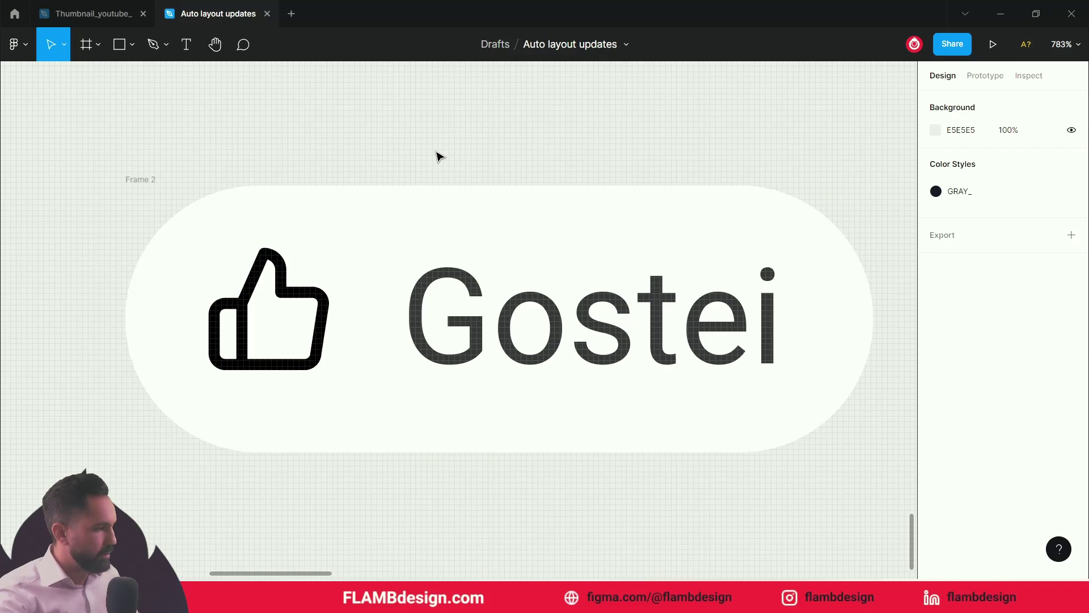
- Move the "Gostei" pill up so it sits roughly level with the avatar row
scroll(439, 157, down, 10)
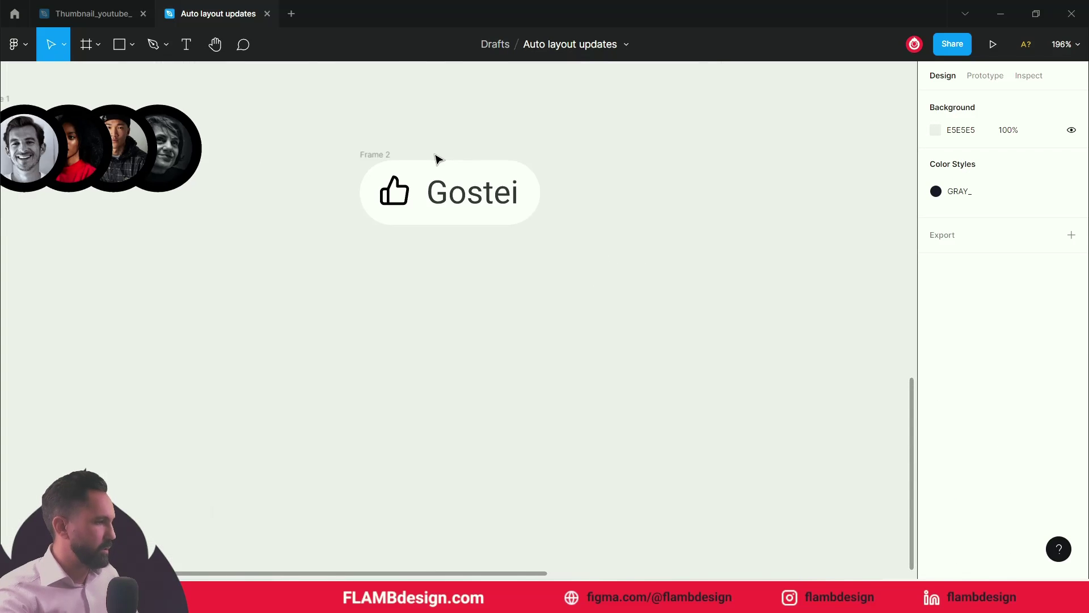
scroll(437, 158, up, 3)
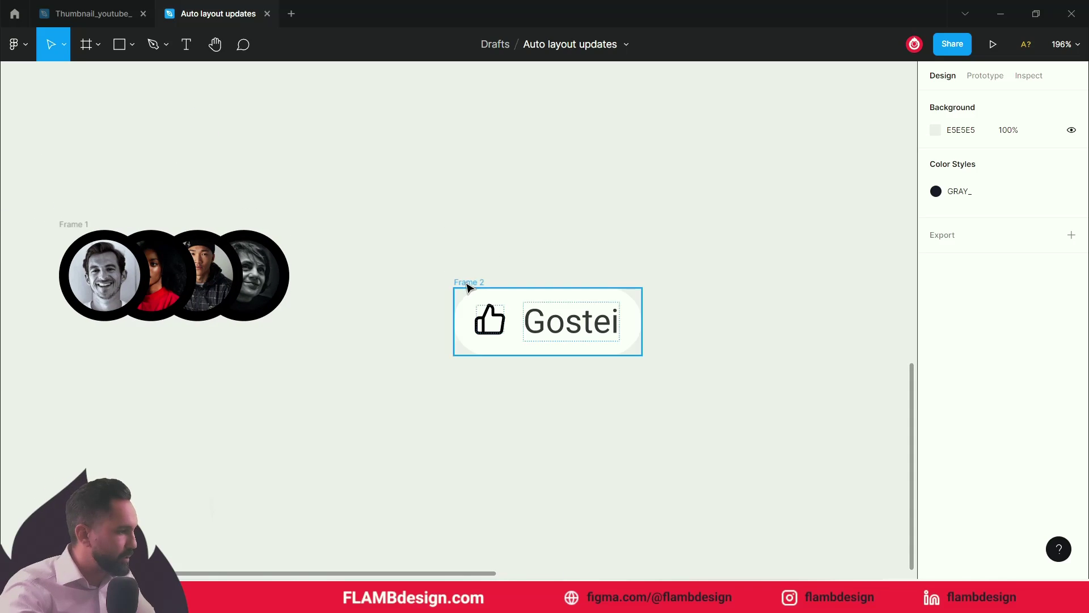
drag(469, 288, 479, 259)
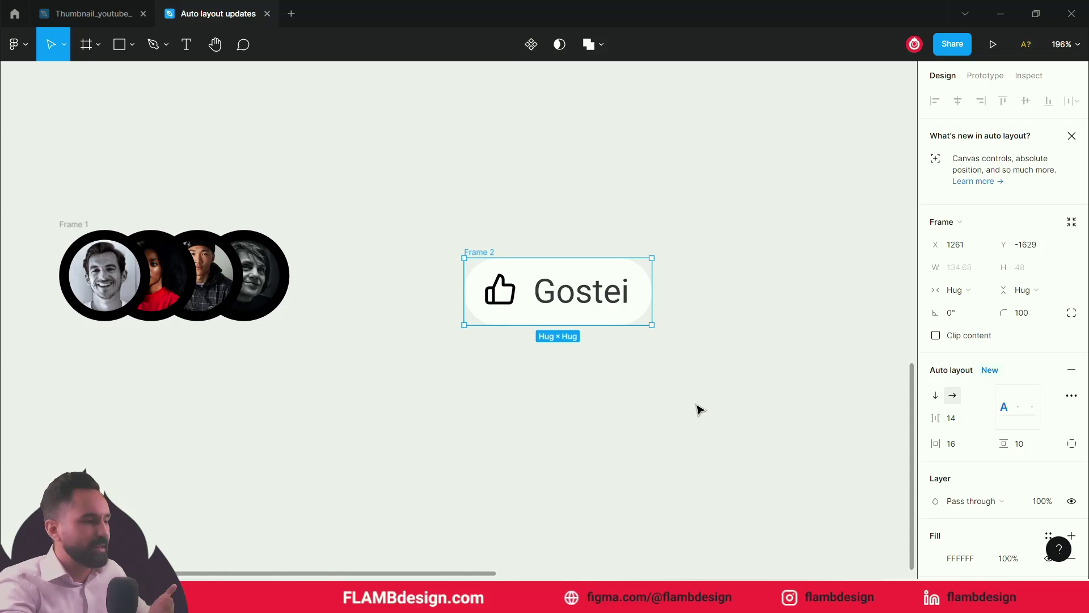
click(645, 389)
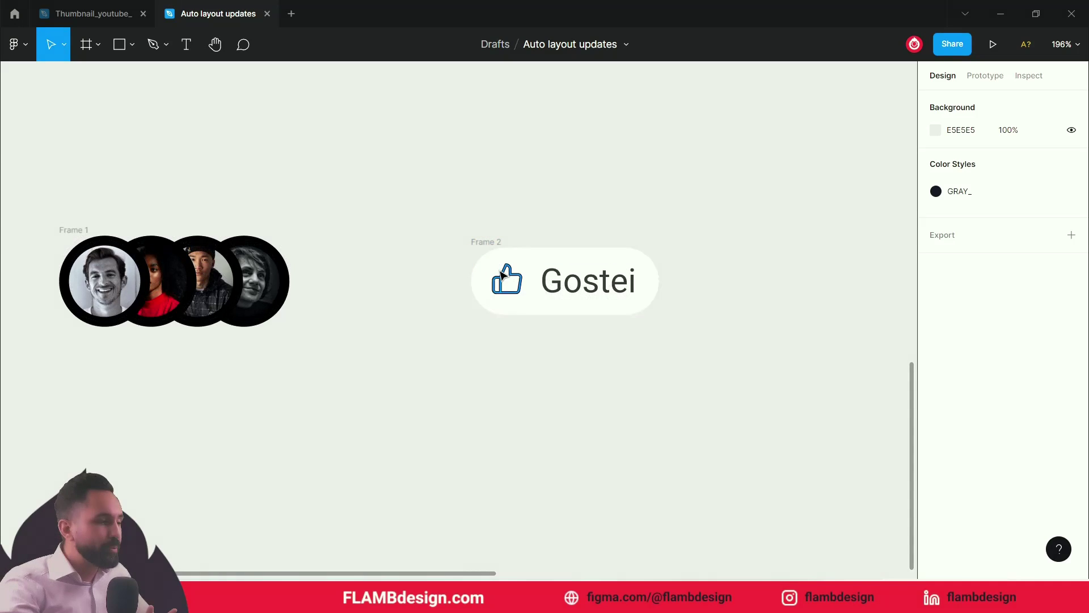
- Duplicate the "Gostei" pill below the original and replace the copy's text with "dfsdfdsfsdfsdv" to test its resizing
click(497, 243)
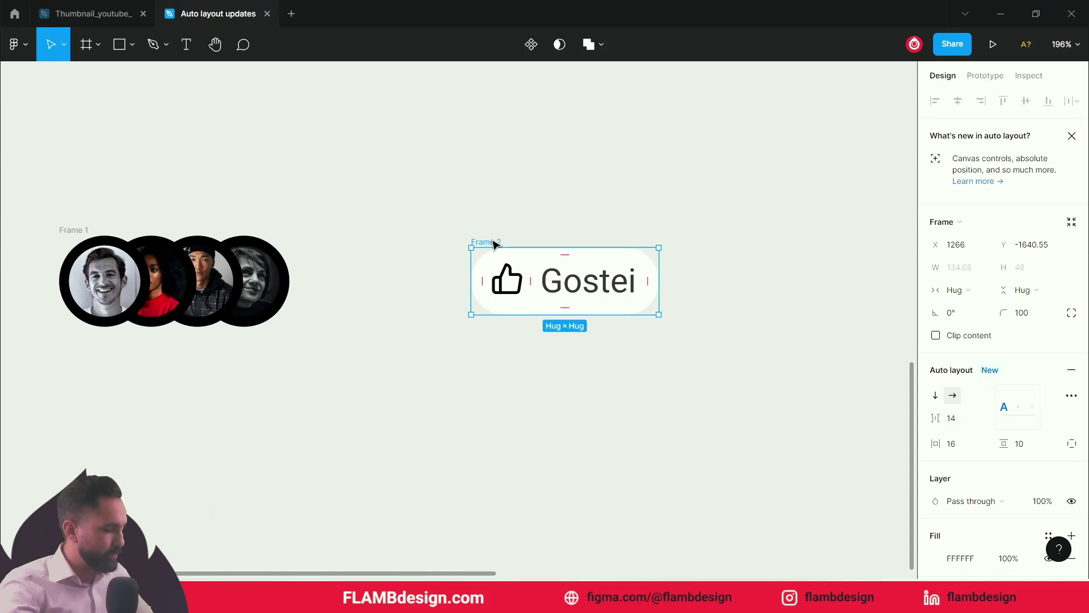
drag(493, 244, 516, 378)
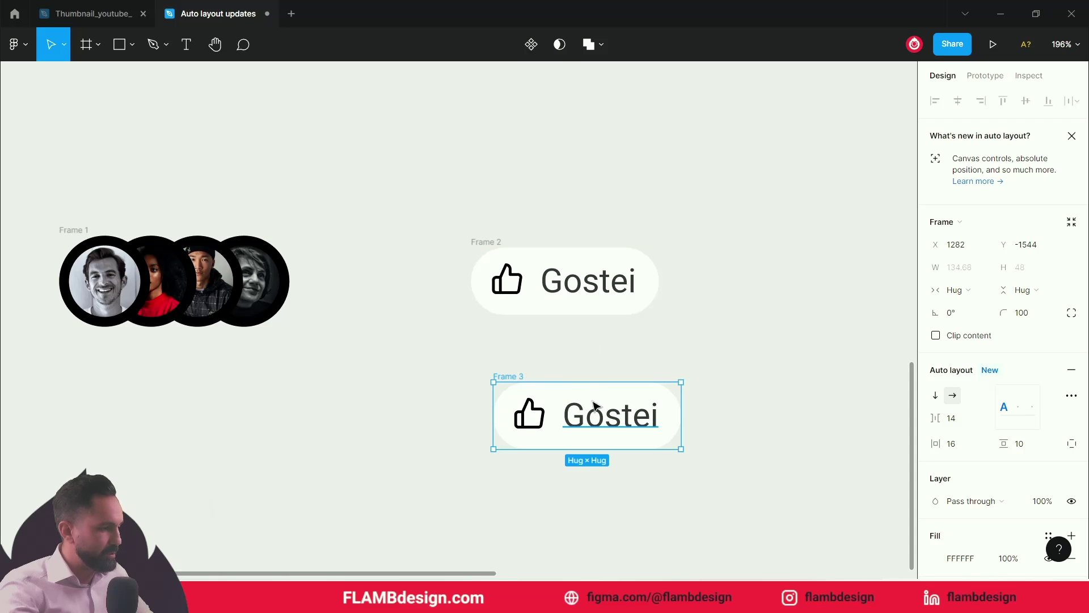
double_click(623, 421)
text(dfsdfdsfsdfsdv)
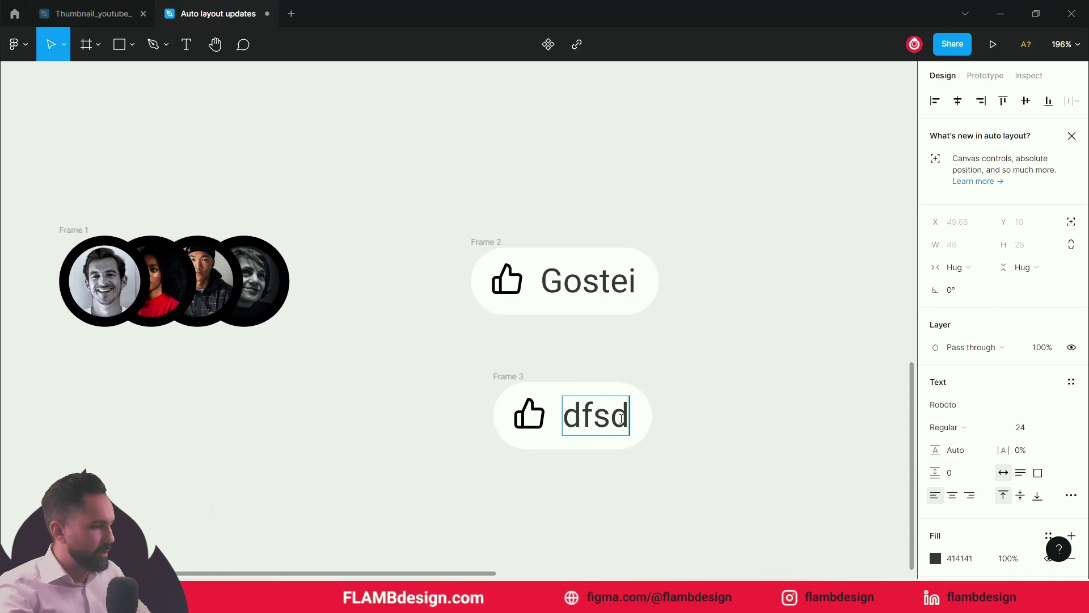
key(Escape)
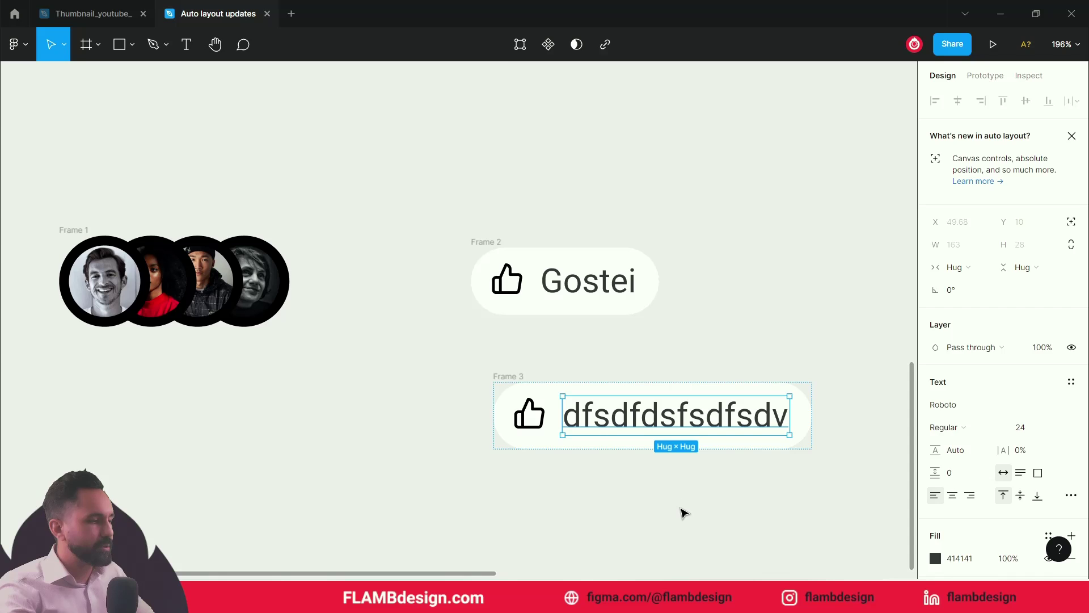
- Delete the duplicated test pill below the original
click(684, 512)
click(512, 376)
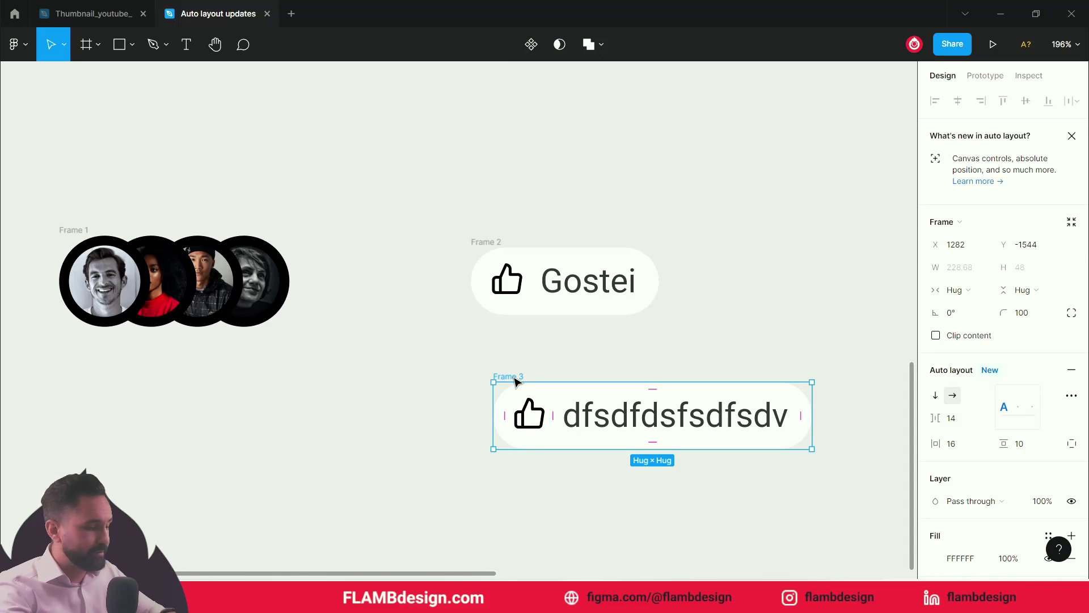
key(Delete)
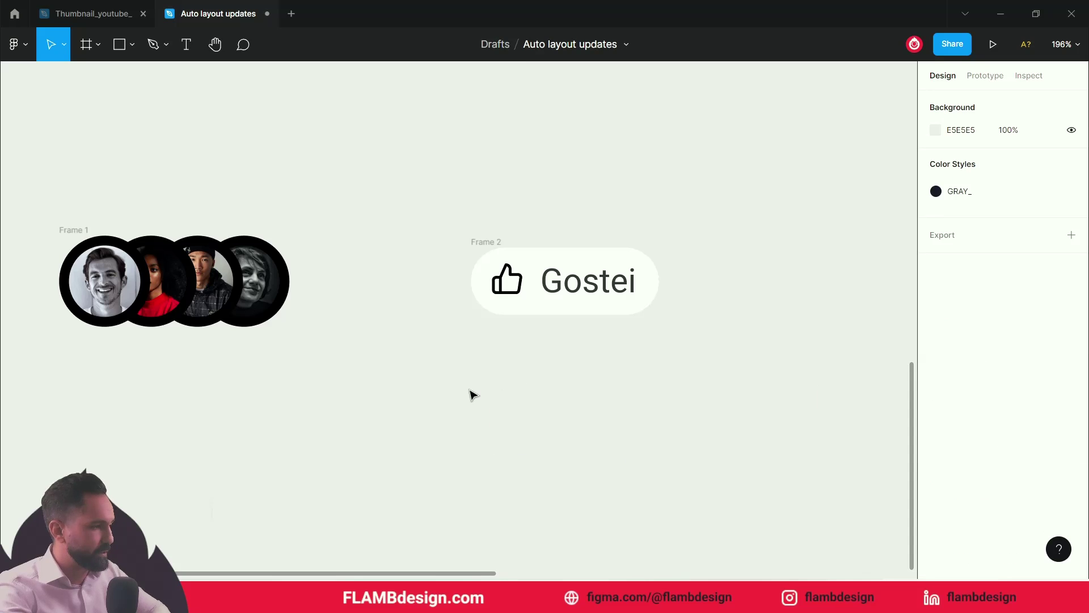
- Place the "Atualizações auto layout." title above the avatar row, aligned with its left edge
scroll(462, 395, up, 2)
drag(401, 392, 490, 404)
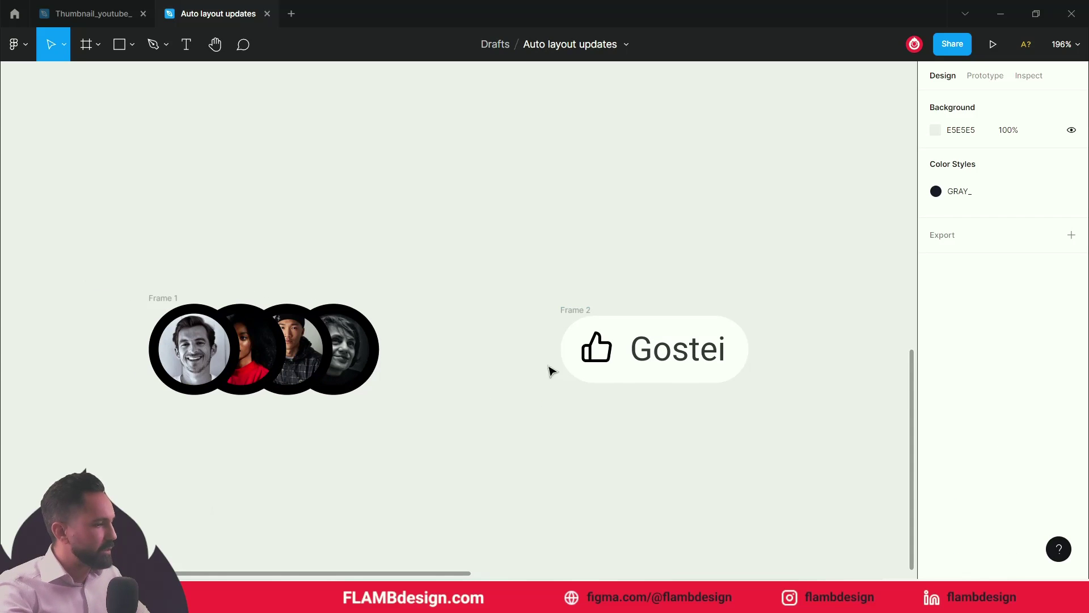
click(590, 310)
click(161, 298)
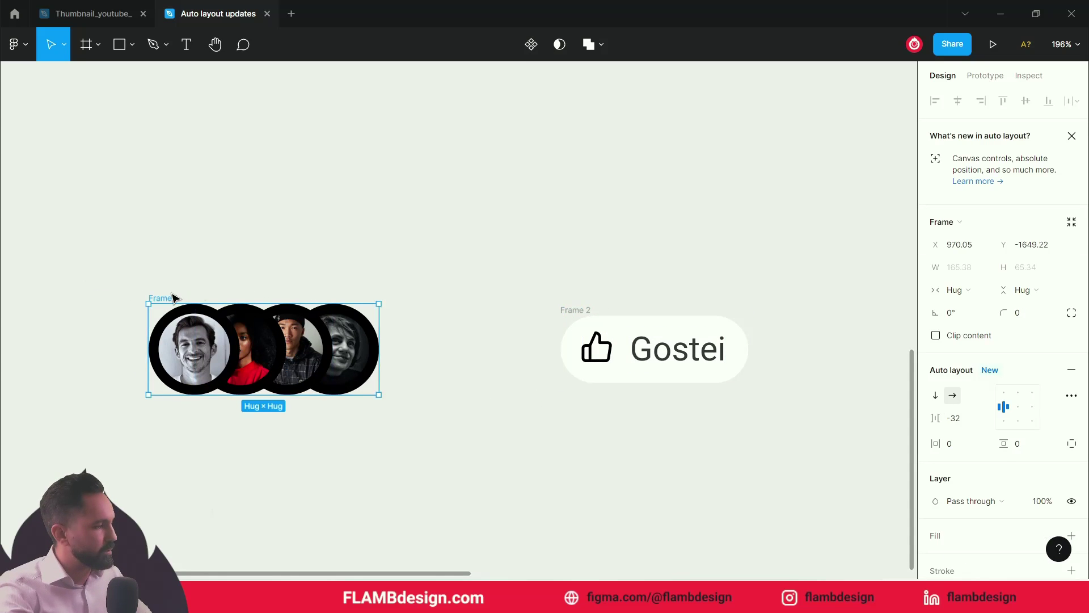
scroll(522, 286, up, 1)
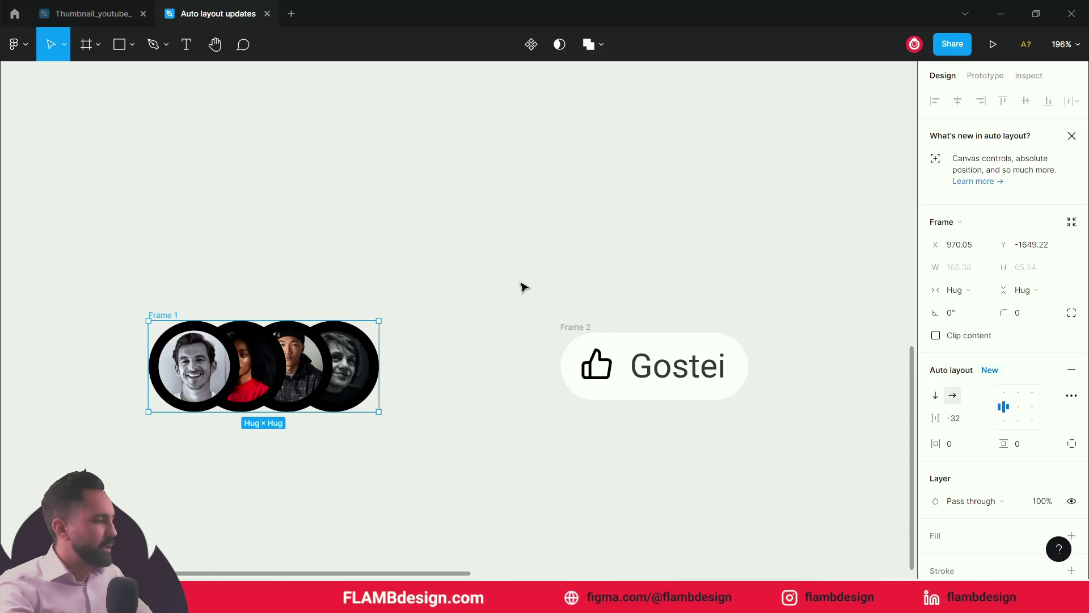
scroll(523, 287, up, 2)
scroll(523, 287, up, 2)
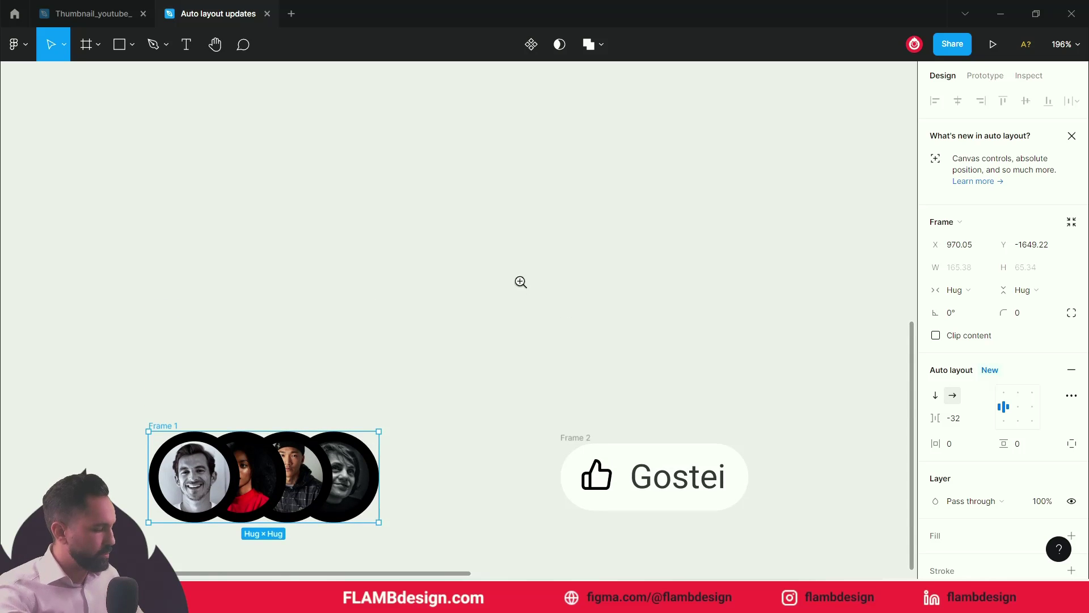
scroll(520, 282, down, 5)
drag(622, 148, 478, 268)
click(536, 368)
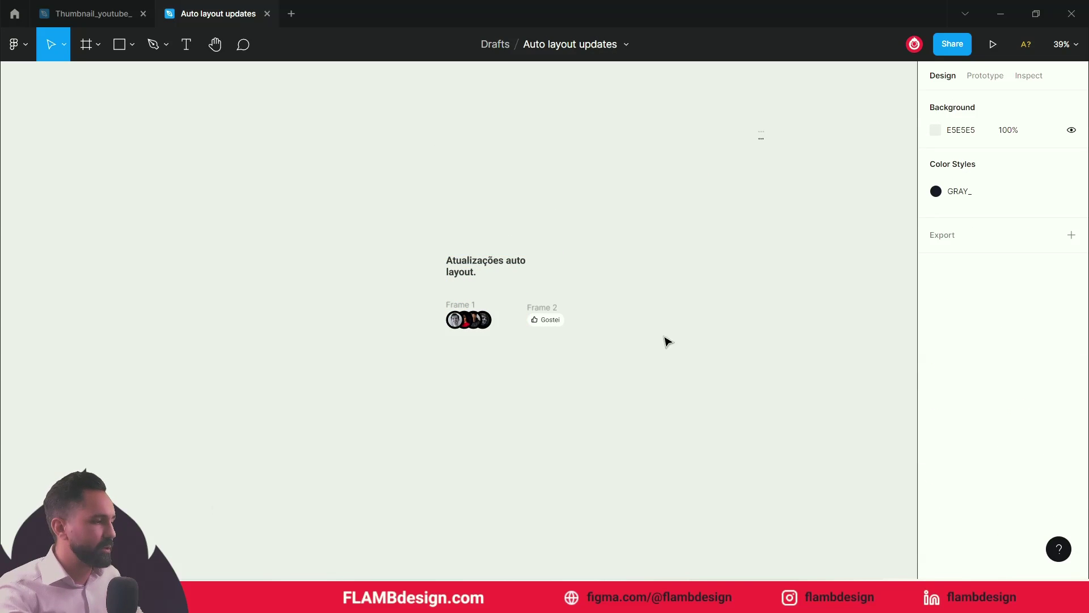
- Move the three-dot icon close to the upper right of the title
drag(703, 117, 565, 236)
click(622, 362)
click(530, 289)
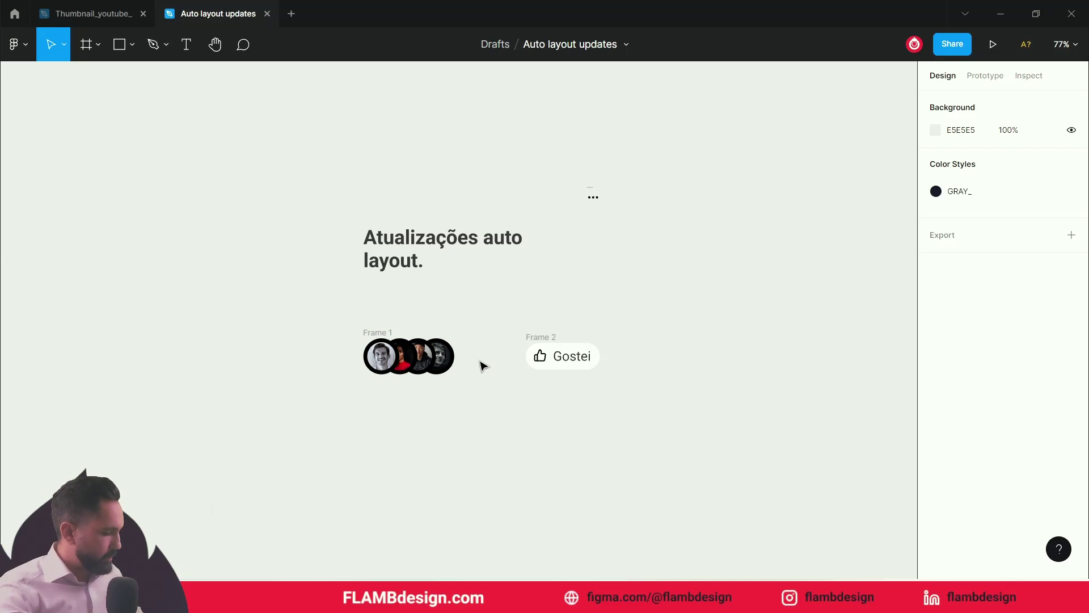
click(473, 316)
- Try applying auto layout to the title, avatar row and "Gostei" pill together, and undo it
scroll(500, 372, up, 1)
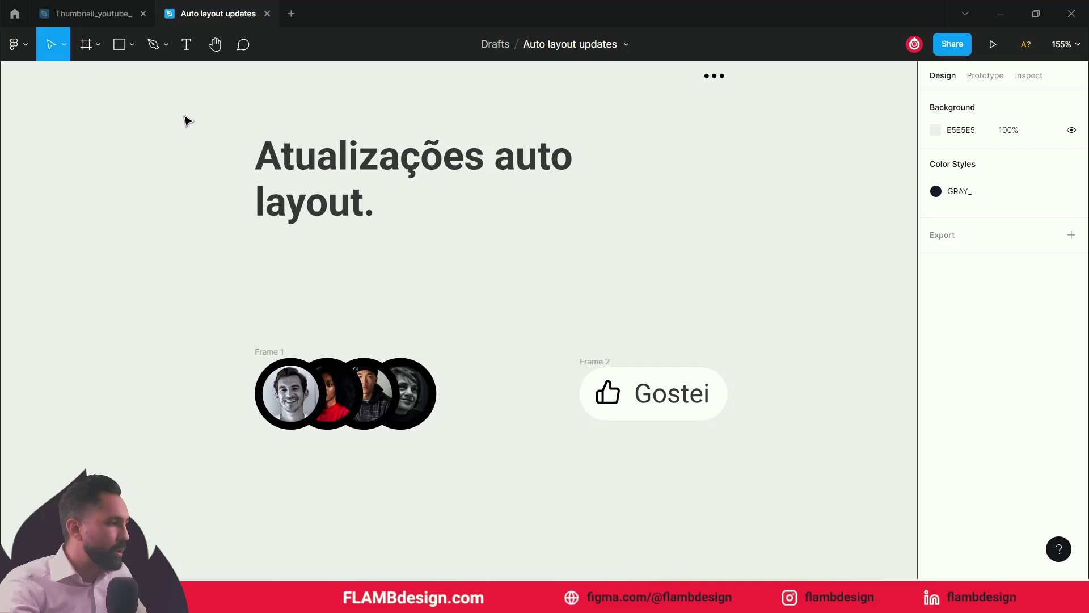
drag(154, 145, 815, 441)
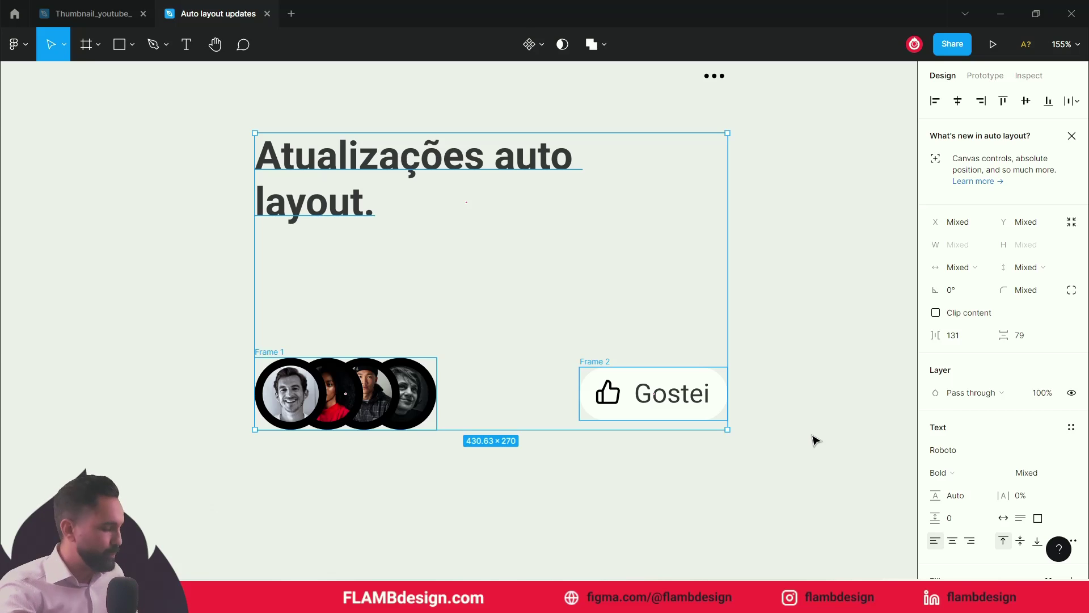
key(shift+a)
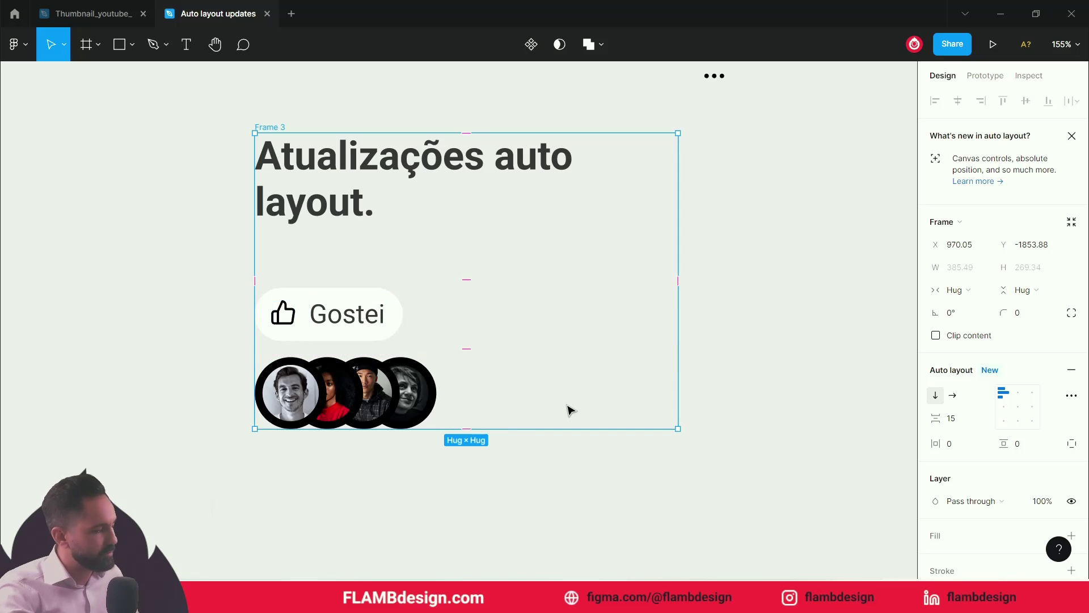
key(ctrl+z)
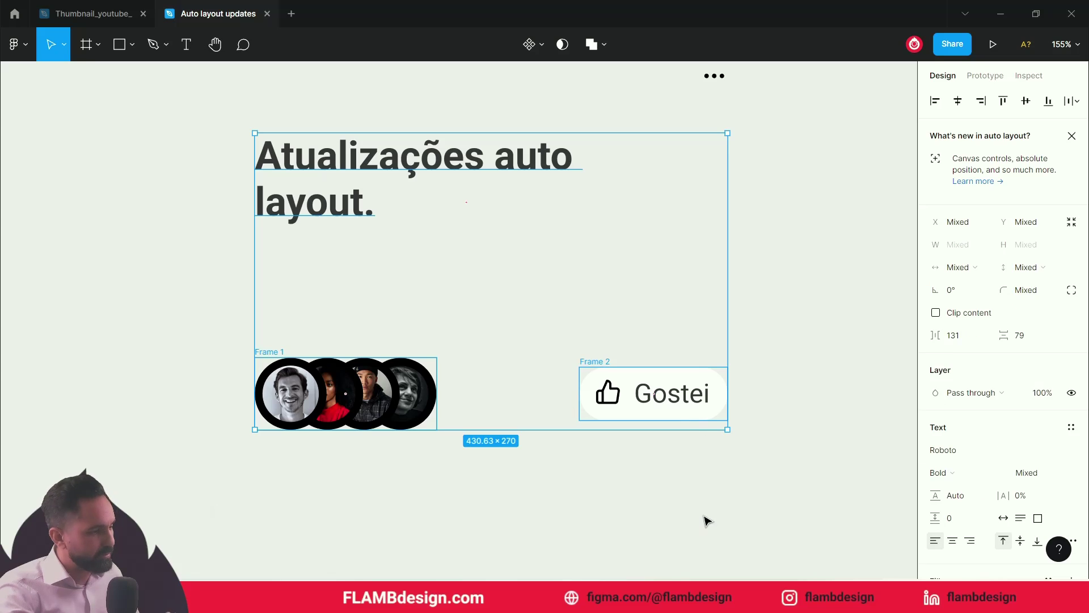
key(ctrl+z)
- Group the avatar row and the "Gostei" pill in one horizontal auto layout frame
drag(162, 300, 628, 503)
click(401, 475)
click(266, 350)
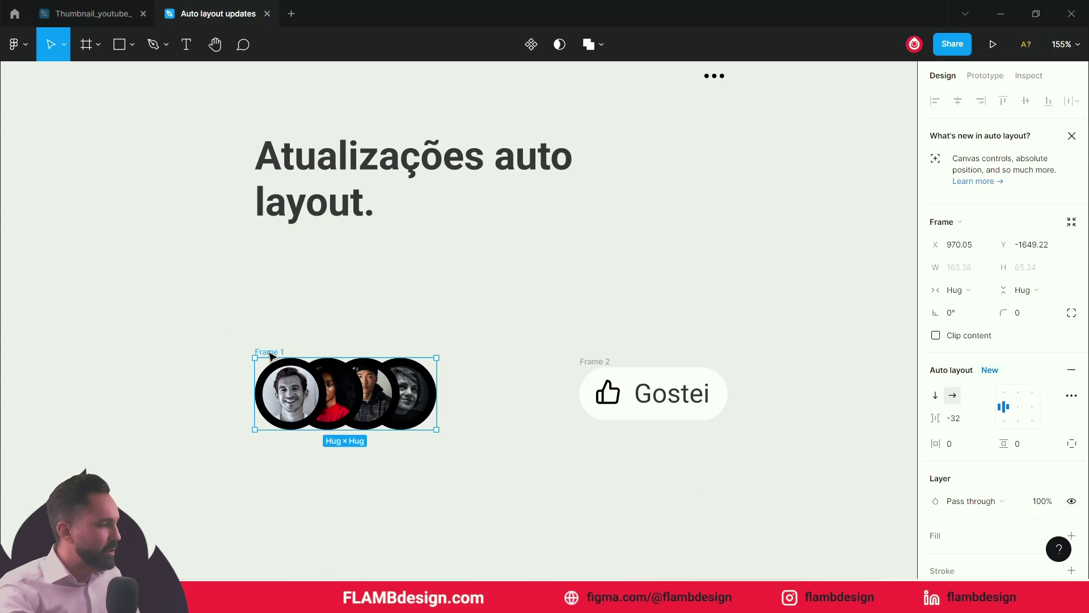
click(588, 362)
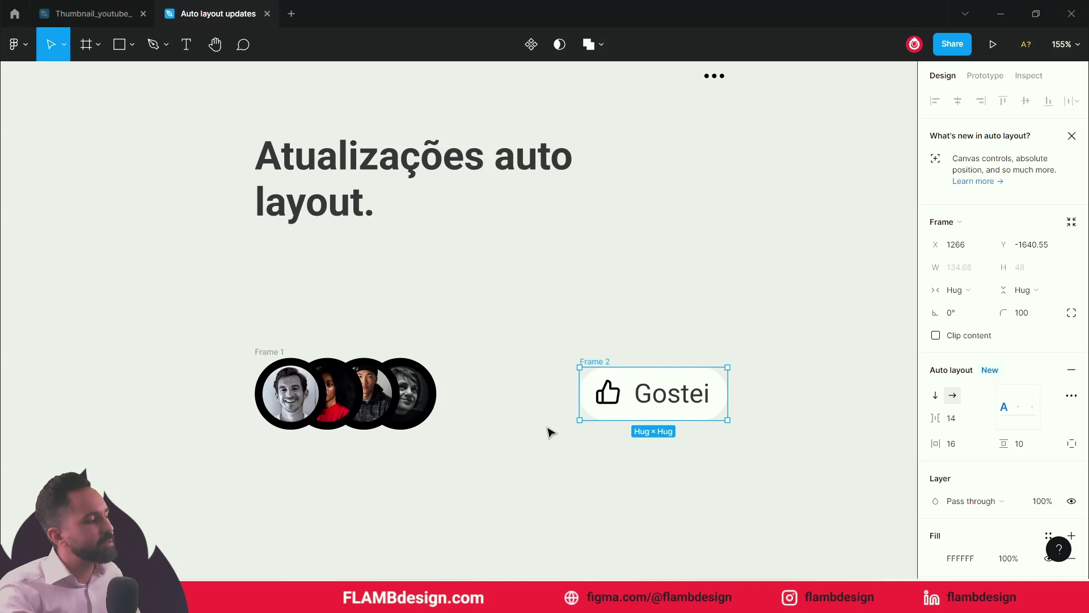
click(541, 463)
drag(145, 311, 802, 505)
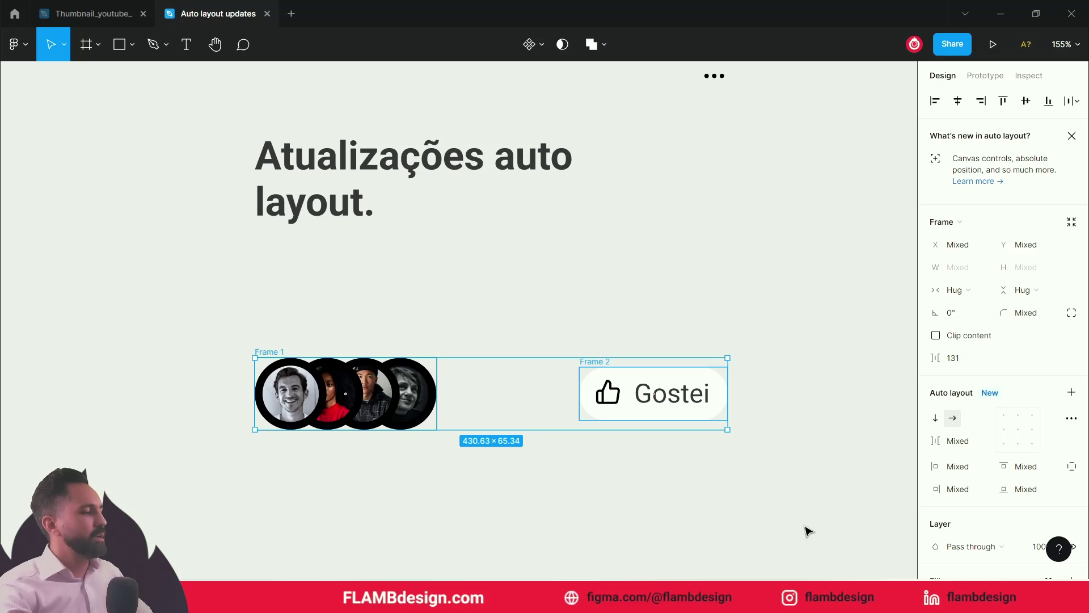
key(shift+a)
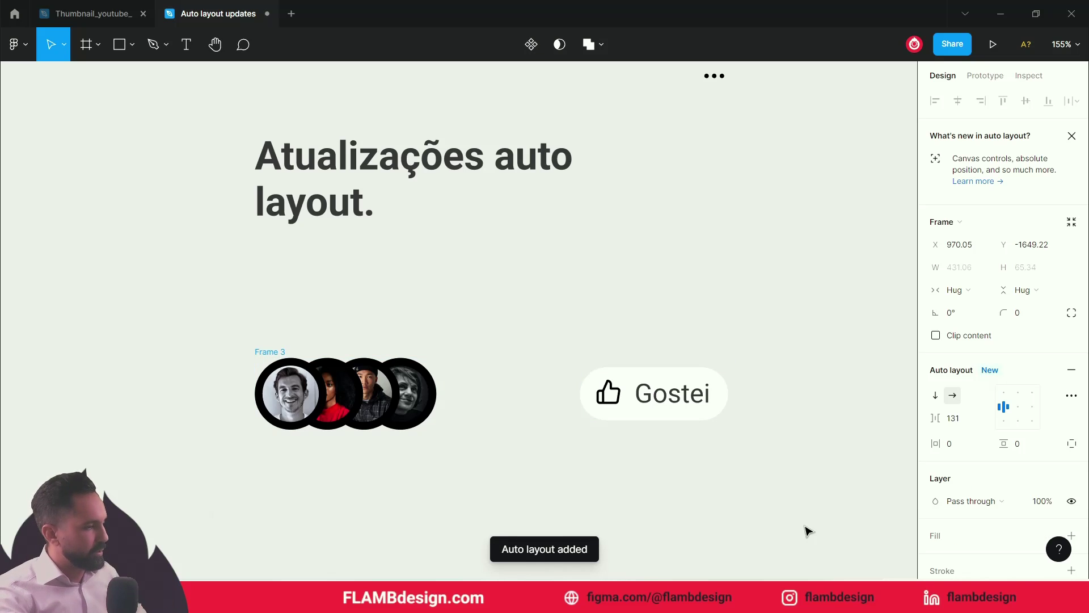
- Set the spacing between the avatar row and the "Gostei" pill to 133 directly on the canvas
mouse_move(504, 396)
mouse_move(504, 395)
mouse_down()
mouse_move(484, 394)
mouse_move(521, 399)
mouse_move(494, 399)
mouse_move(504, 399)
mouse_up()
click(621, 502)
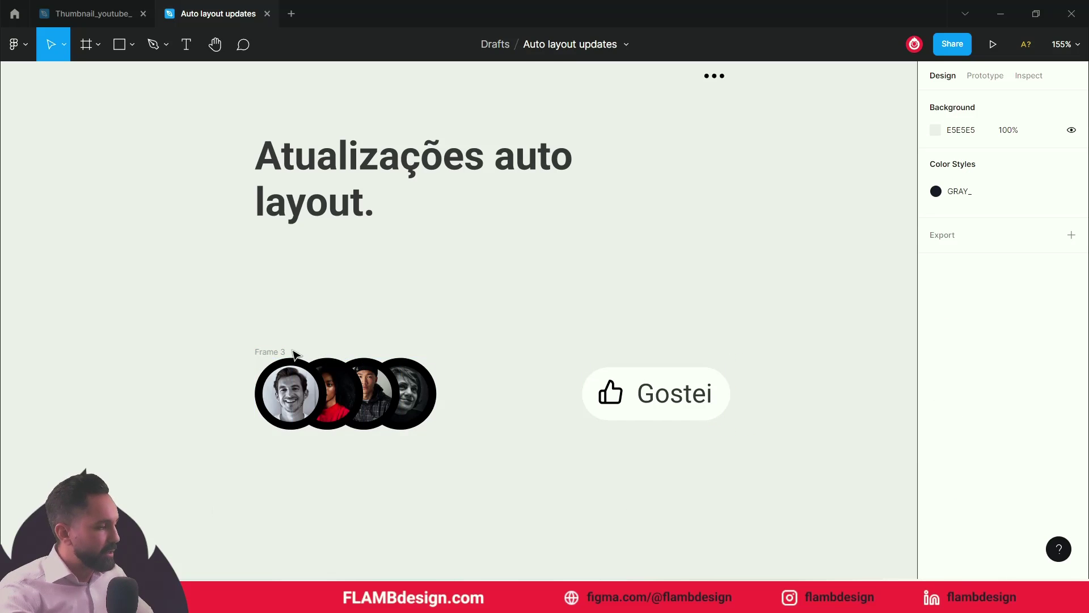
click(275, 354)
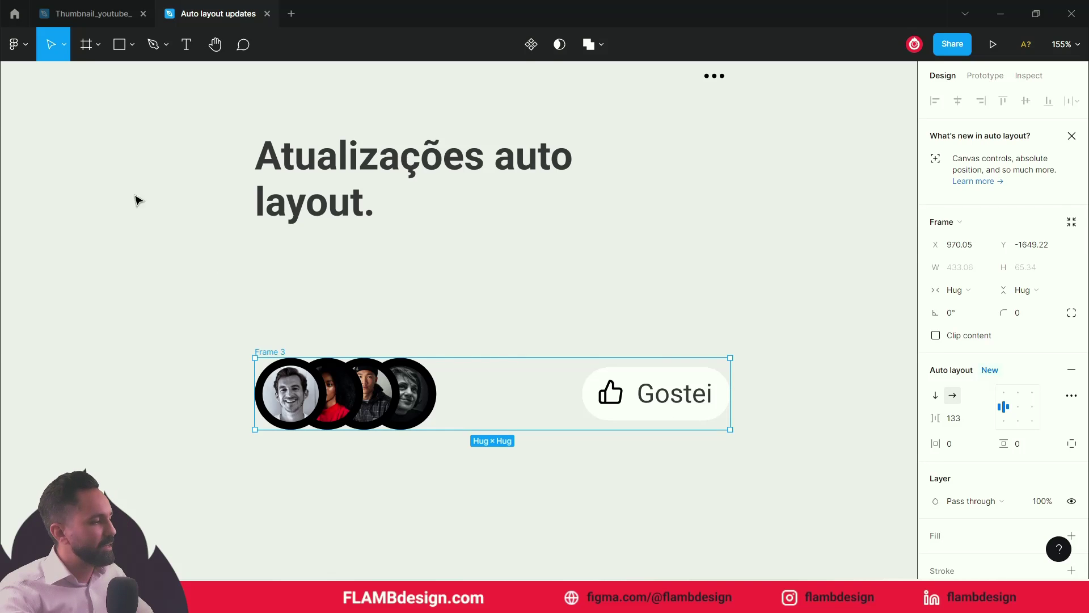
- Apply auto layout to the title together with the avatars and the "Gostei" pill selected beneath it
click(146, 141)
drag(140, 147, 733, 409)
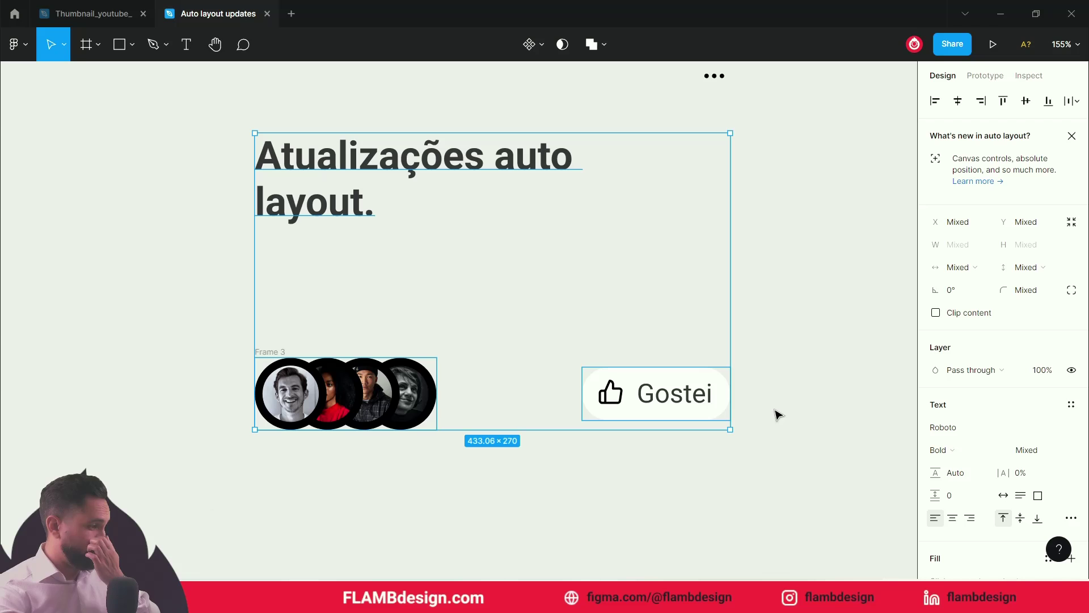
key(shift+a)
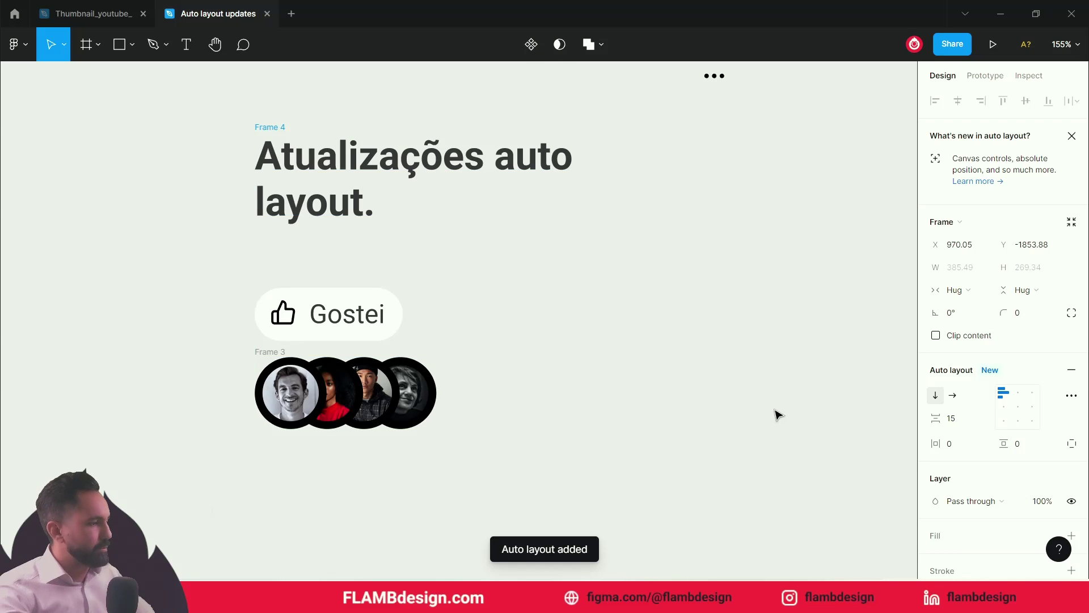
- Undo the last auto layout and apply it to the title together with the frame holding the avatars and "Gostei" pill
key(ctrl+z)
key(Escape)
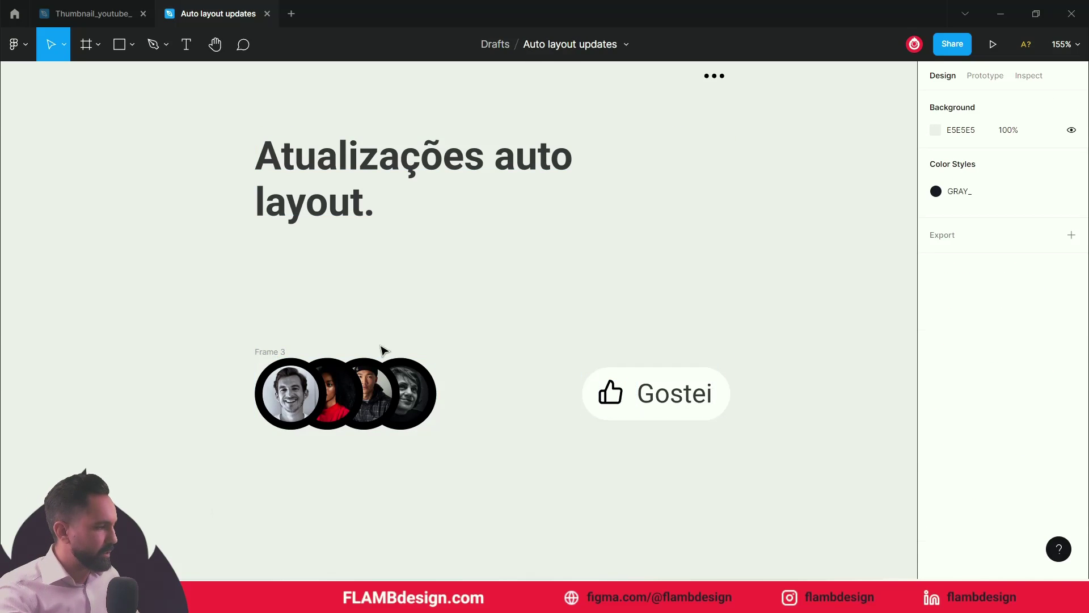
click(270, 351)
click(309, 311)
click(285, 351)
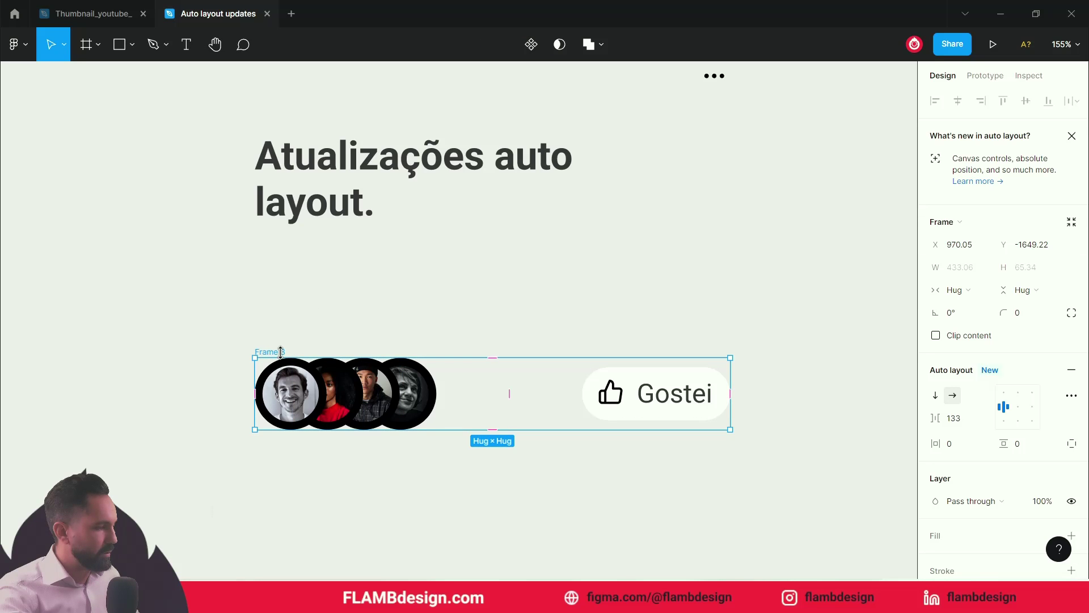
drag(280, 352, 295, 328)
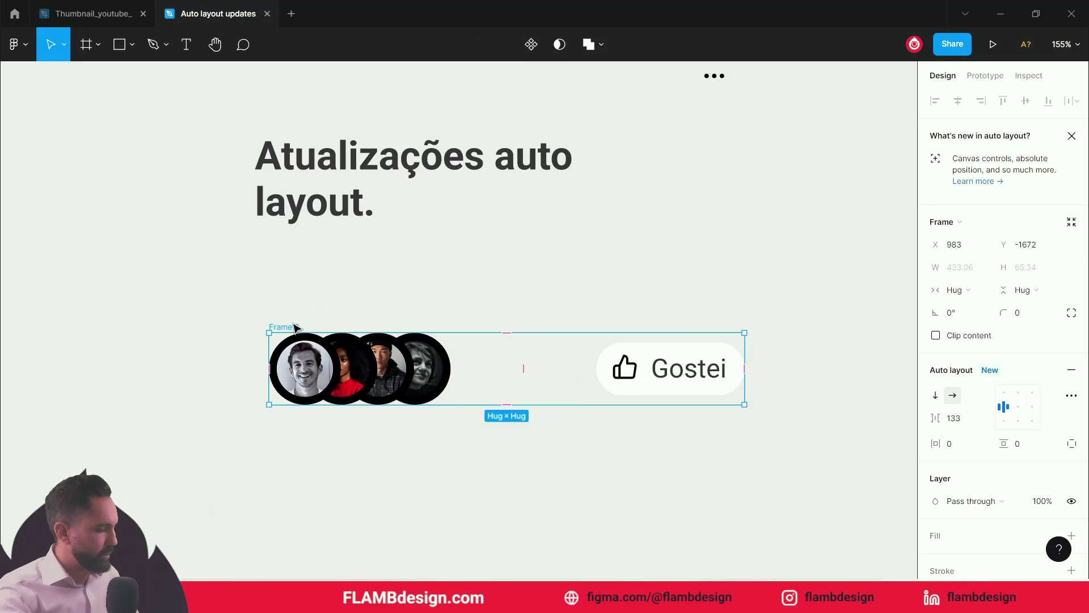
key(ctrl+z)
shift+click(329, 219)
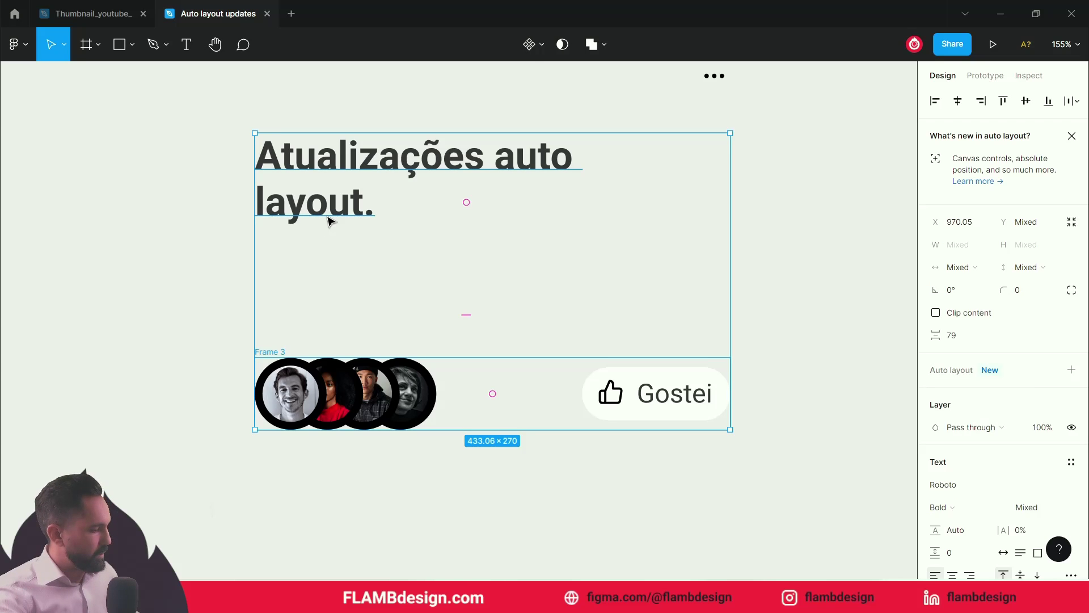
key(shift+a)
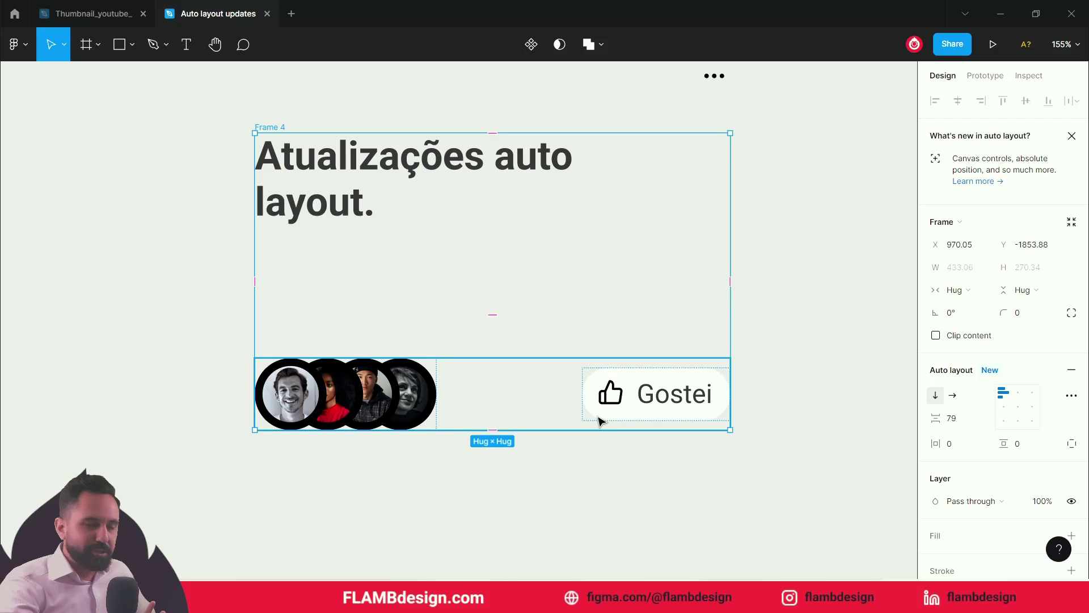
- Set the spacing between the title and the avatar row to 35 on the canvas and shorten the title's text box to about 86
mouse_move(489, 314)
drag(490, 315, 498, 289)
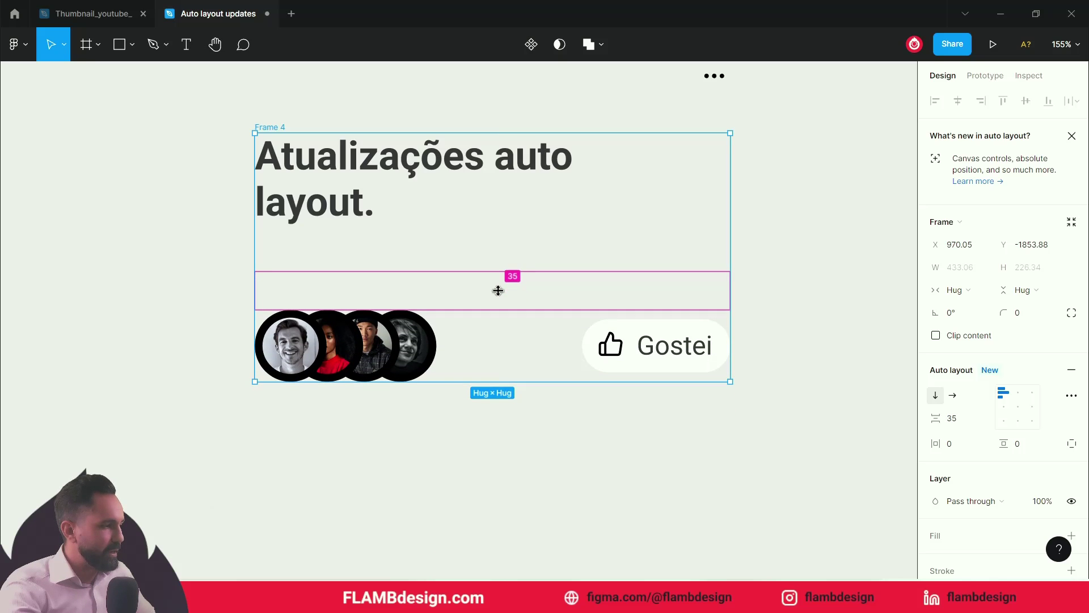
click(390, 253)
drag(439, 272, 438, 227)
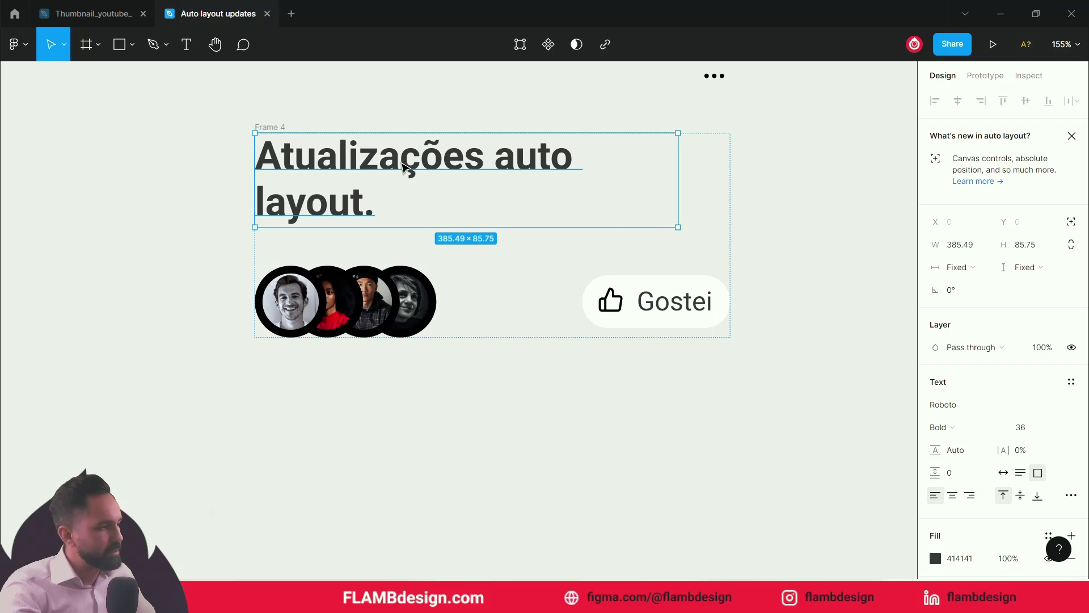
- Switch the title to auto width so it fits on one line, and reduce its text box height to about 50
click(1003, 473)
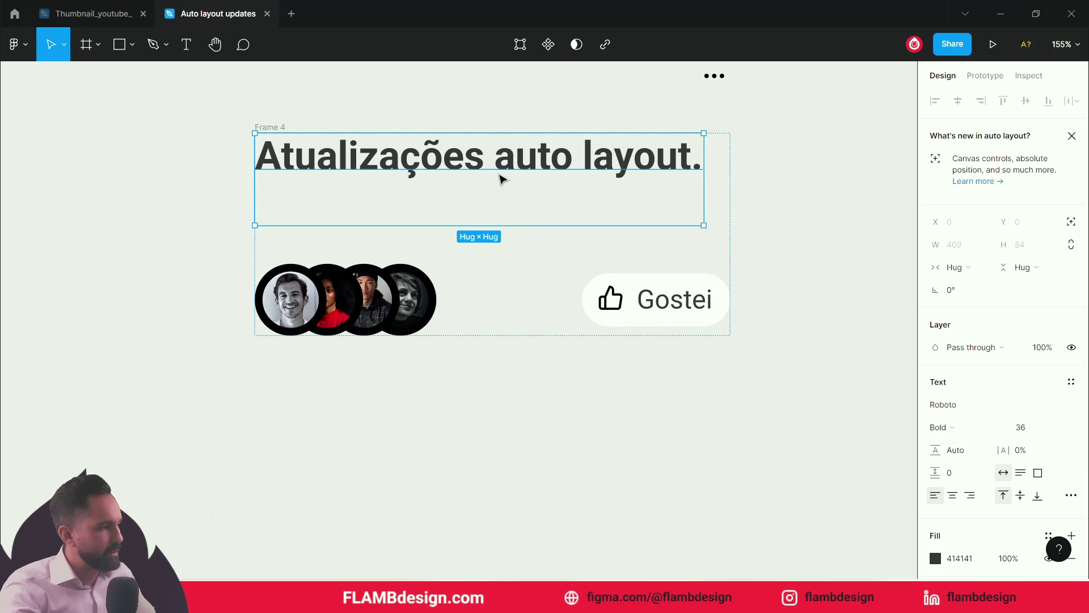
drag(542, 222, 536, 188)
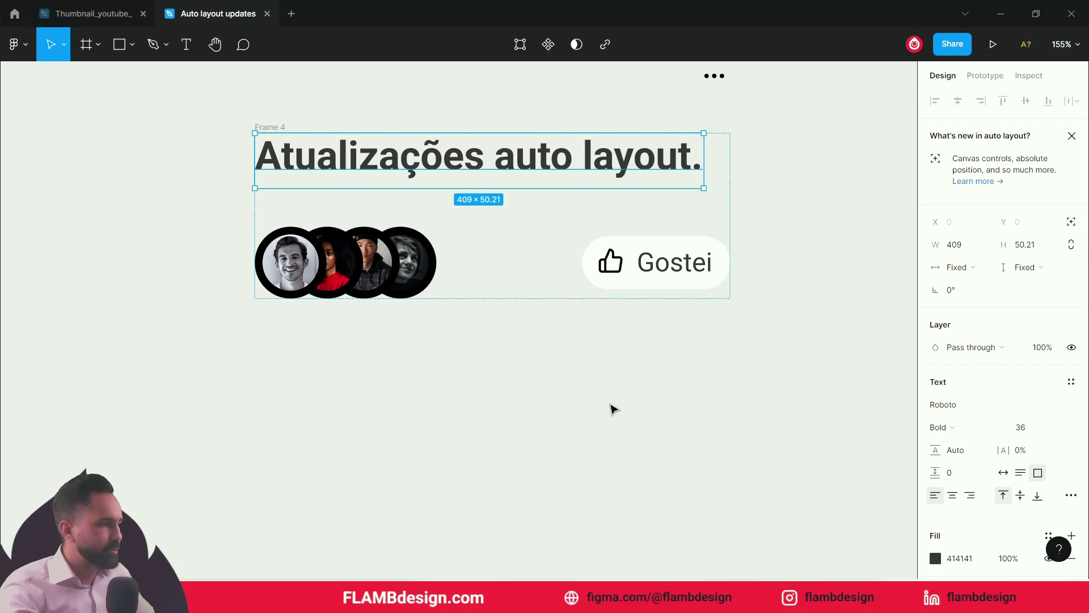
click(613, 408)
scroll(613, 410, up, 2)
scroll(614, 410, up, 2)
click(530, 287)
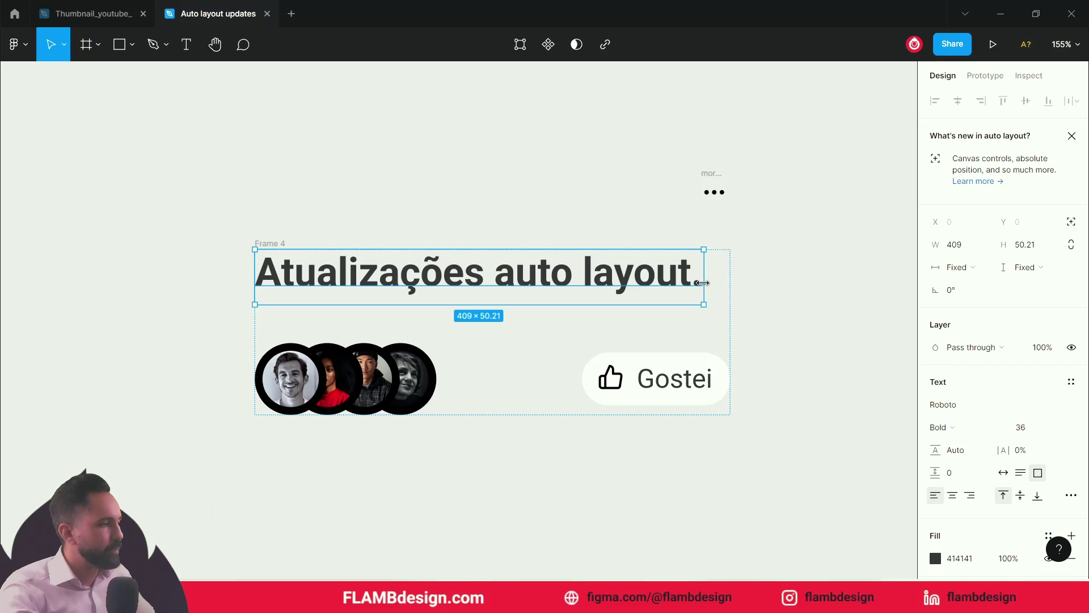
click(700, 486)
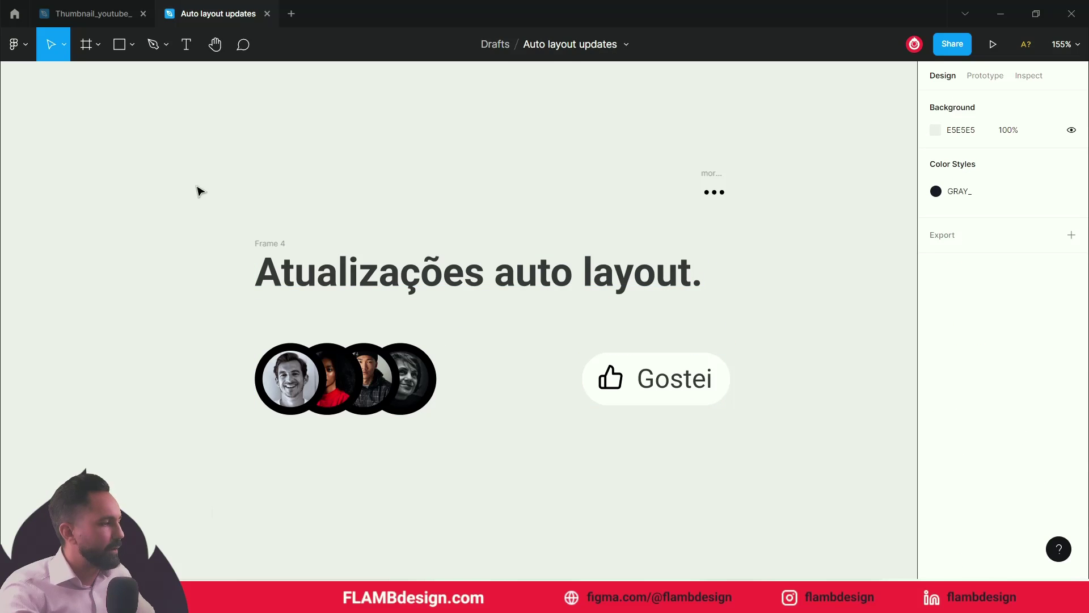
- Add a white FFFFFF fill to the auto layout frame containing the title, avatars and "Gostei" pill
click(276, 246)
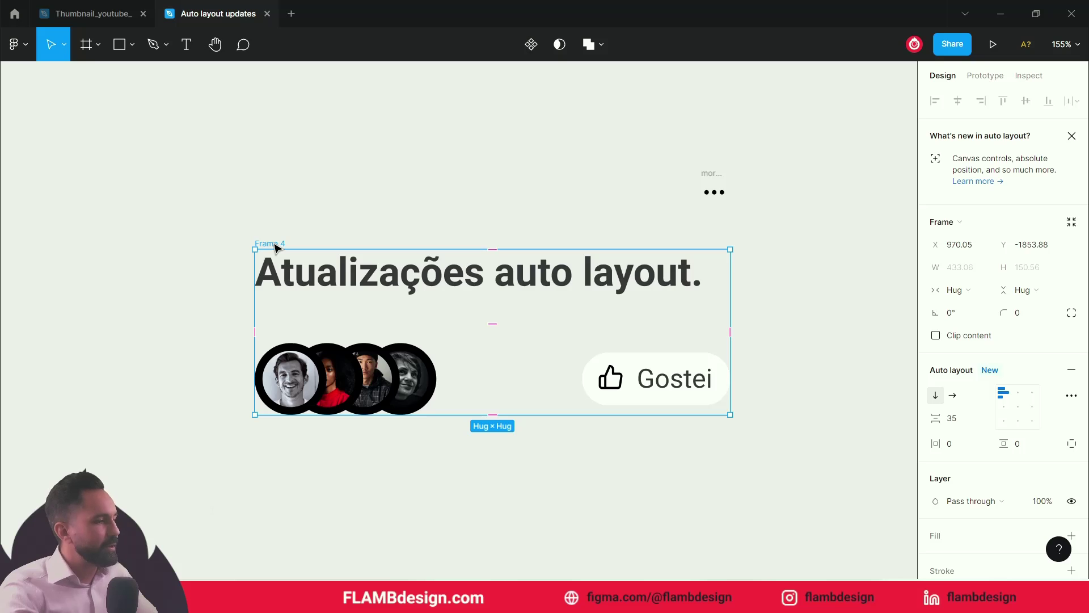
click(714, 176)
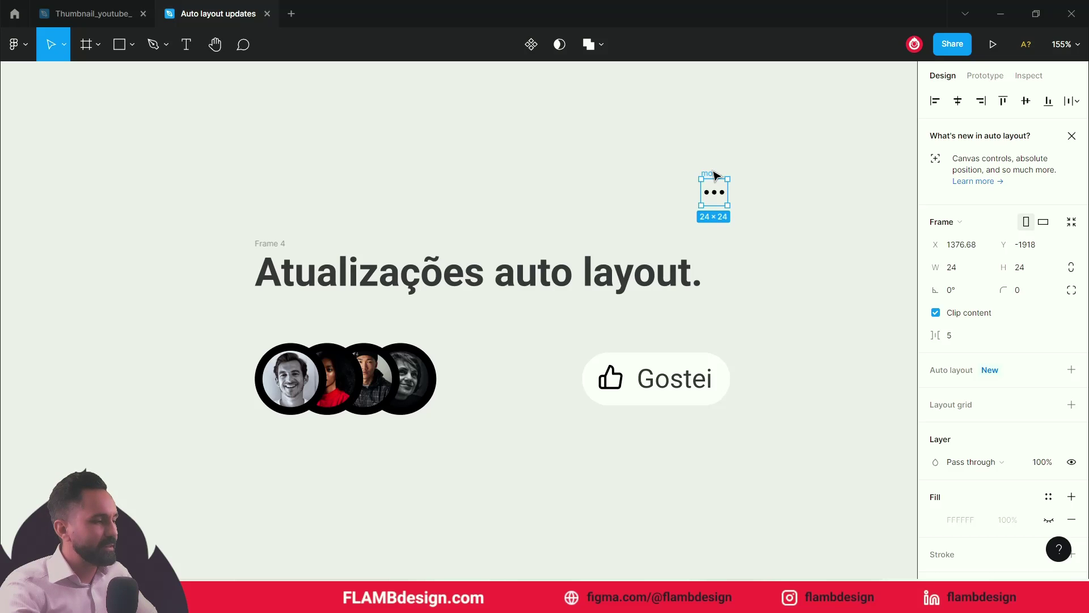
click(737, 153)
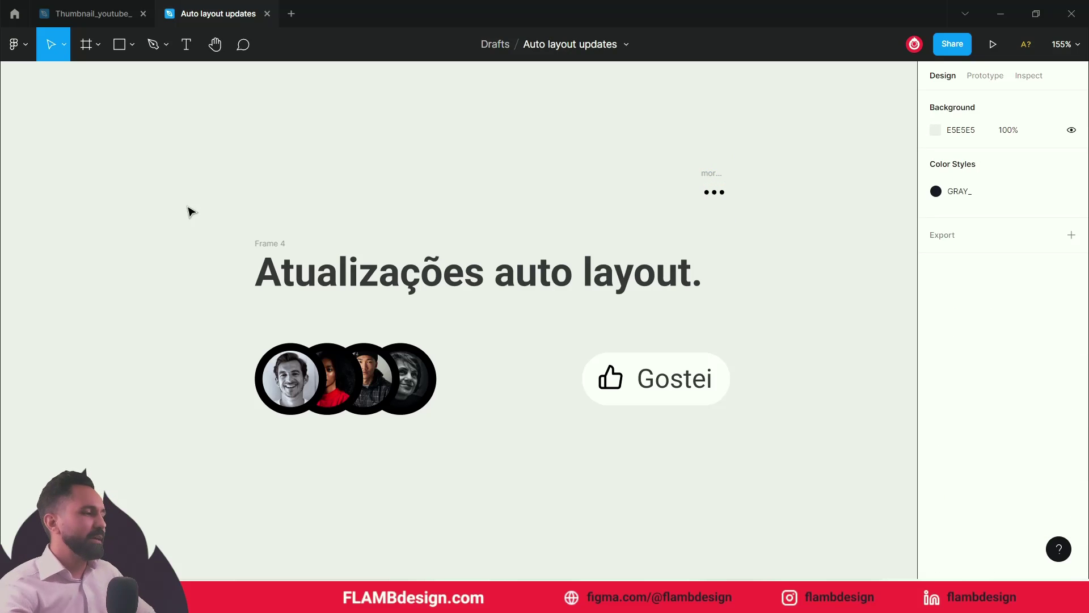
click(278, 243)
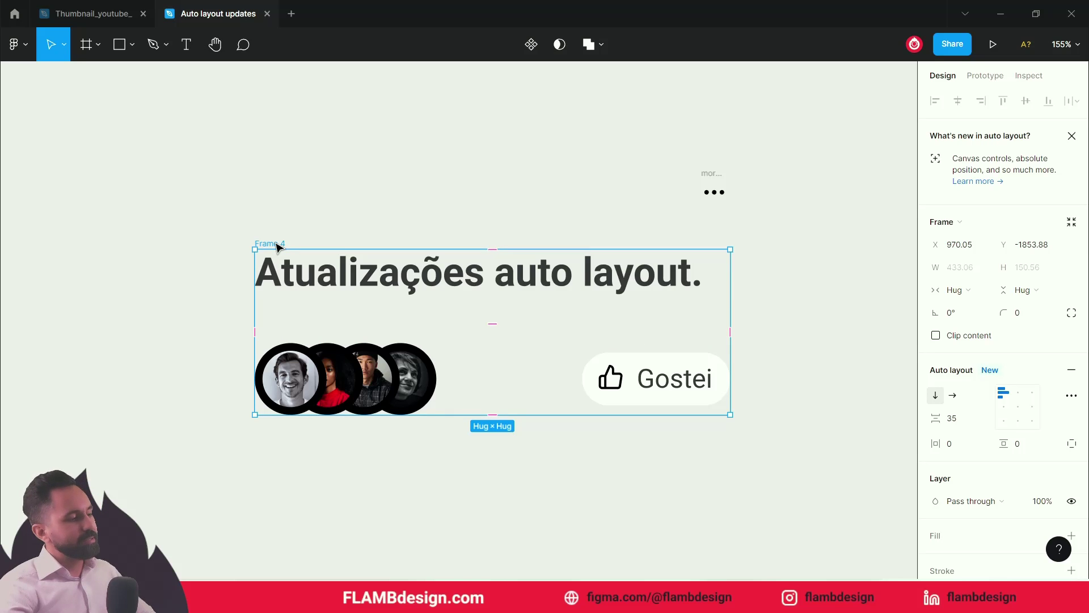
scroll(1072, 515, down, 2)
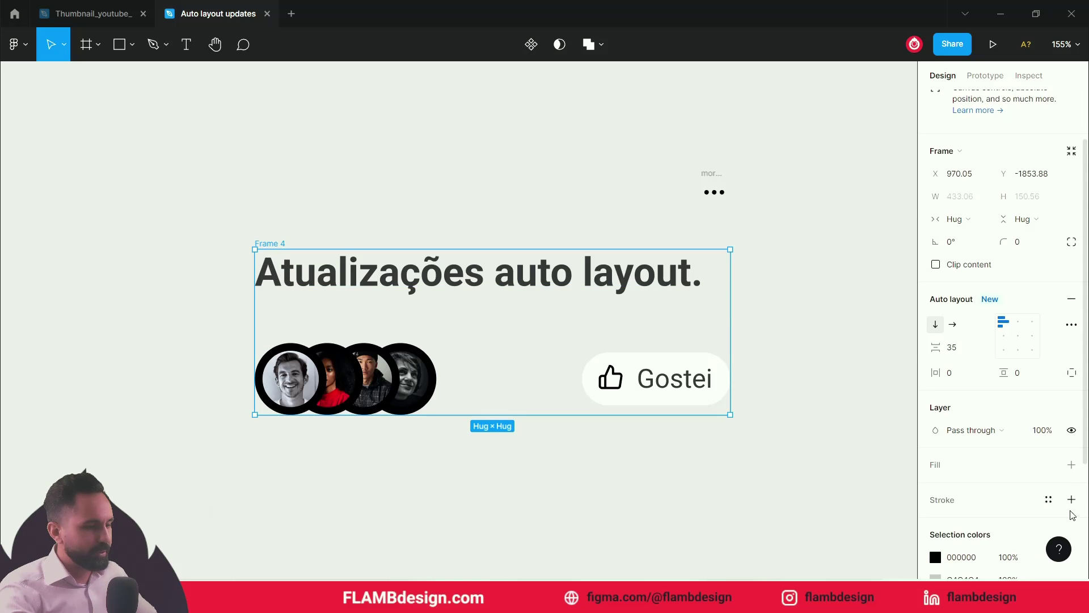
click(1052, 468)
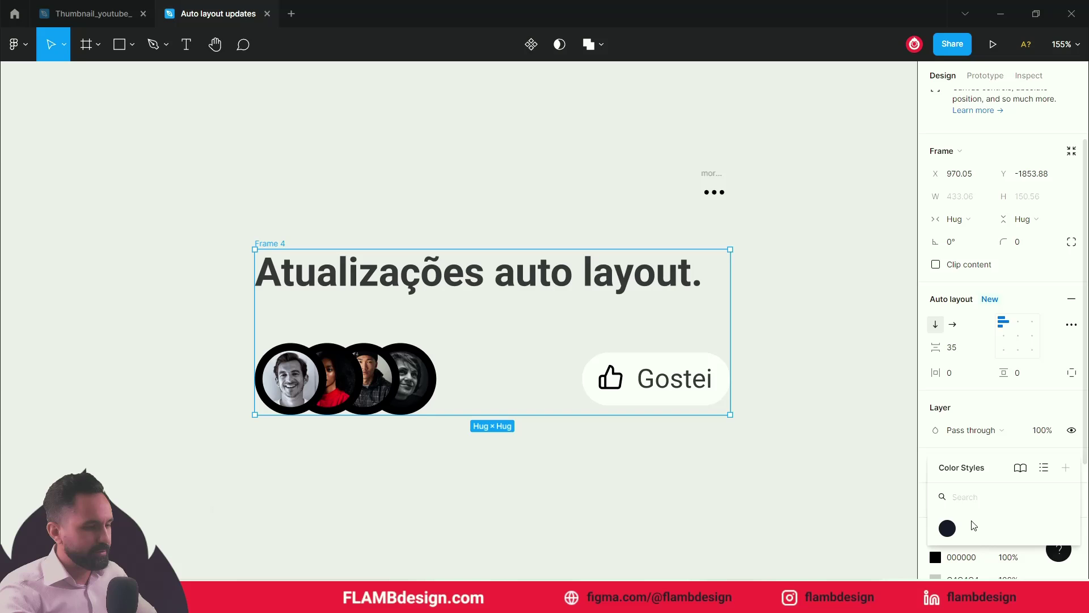
click(476, 209)
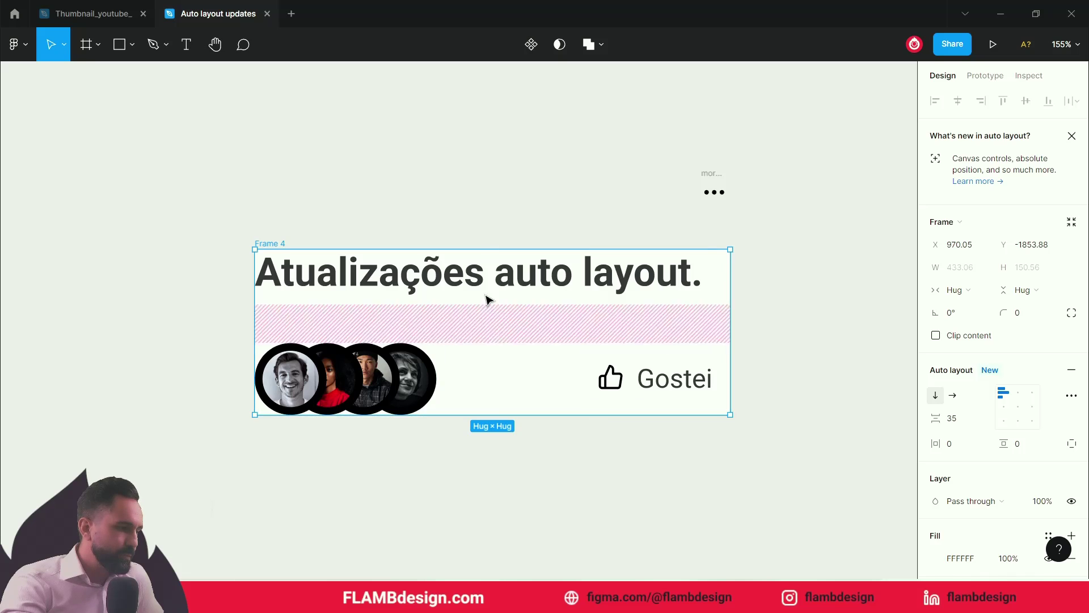
click(477, 185)
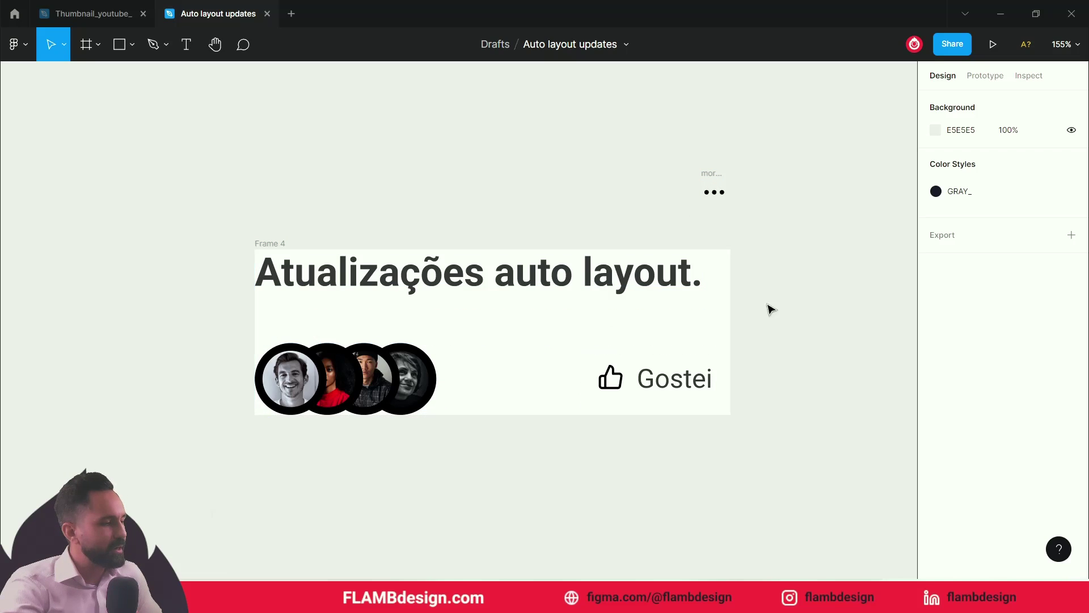
- Move the three-dot icon into the card frame and position it absolutely in the card's upper-right corner, at the end of the title
drag(710, 173, 642, 311)
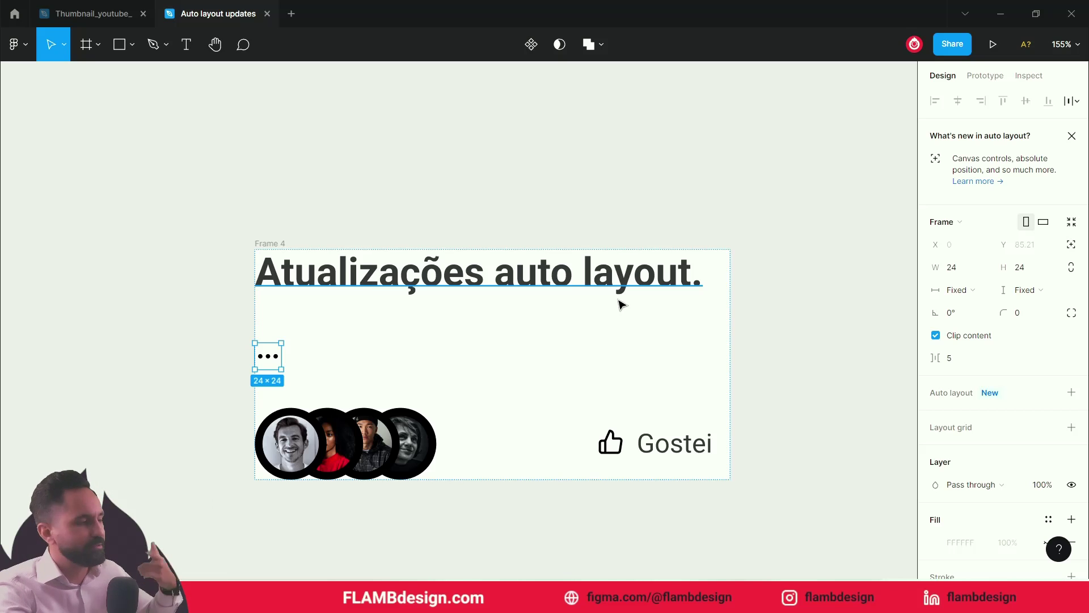
drag(269, 361, 342, 341)
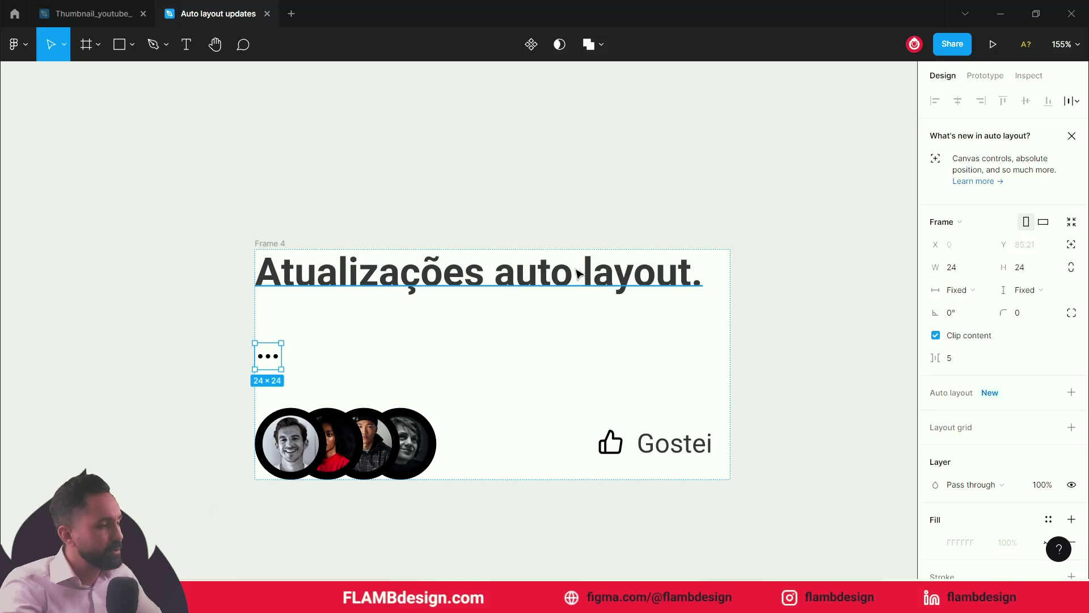
click(1071, 246)
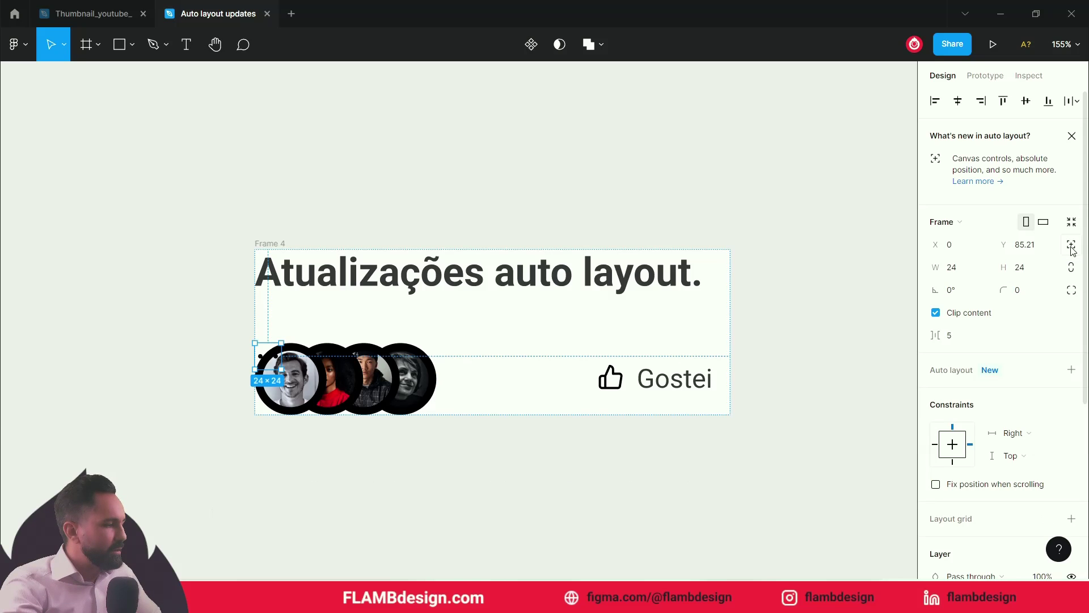
drag(273, 360, 714, 275)
click(608, 286)
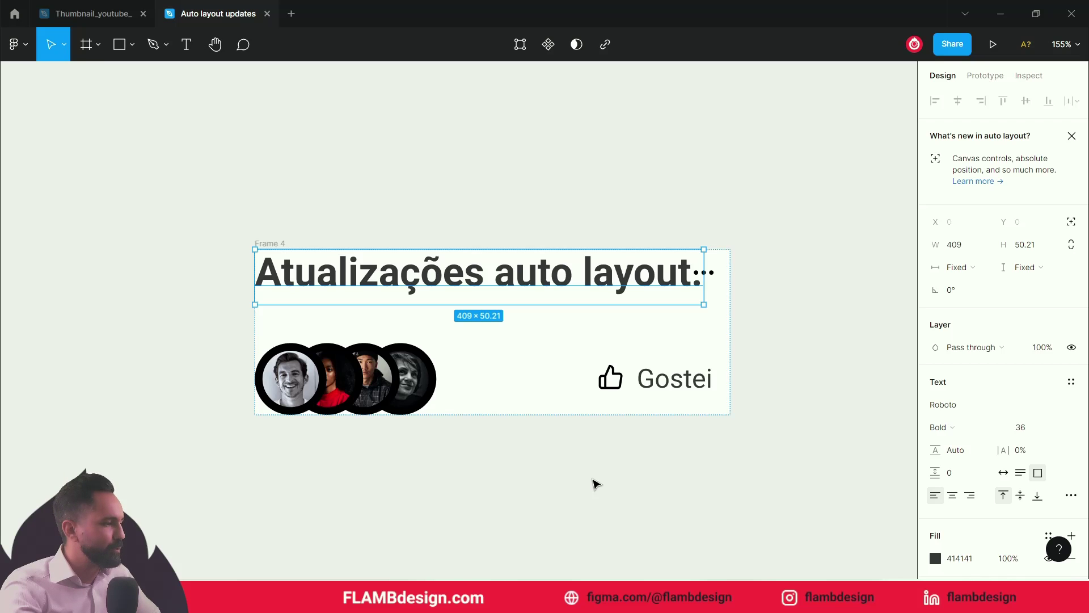
click(594, 483)
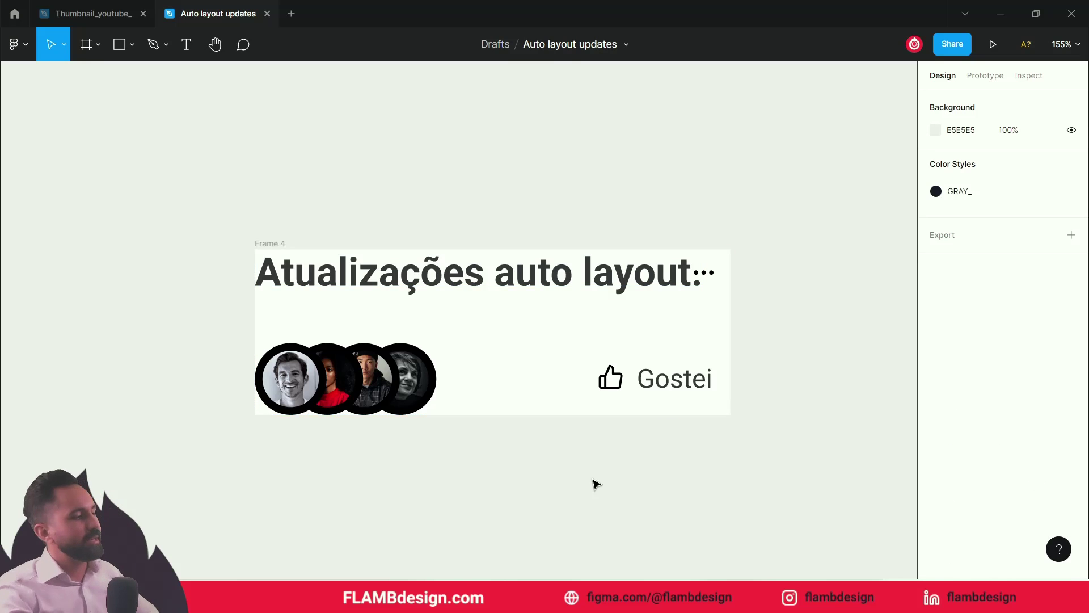
- Narrow the title's text box to about 386 so it wraps onto two lines, and adjust its height to about 88
click(549, 287)
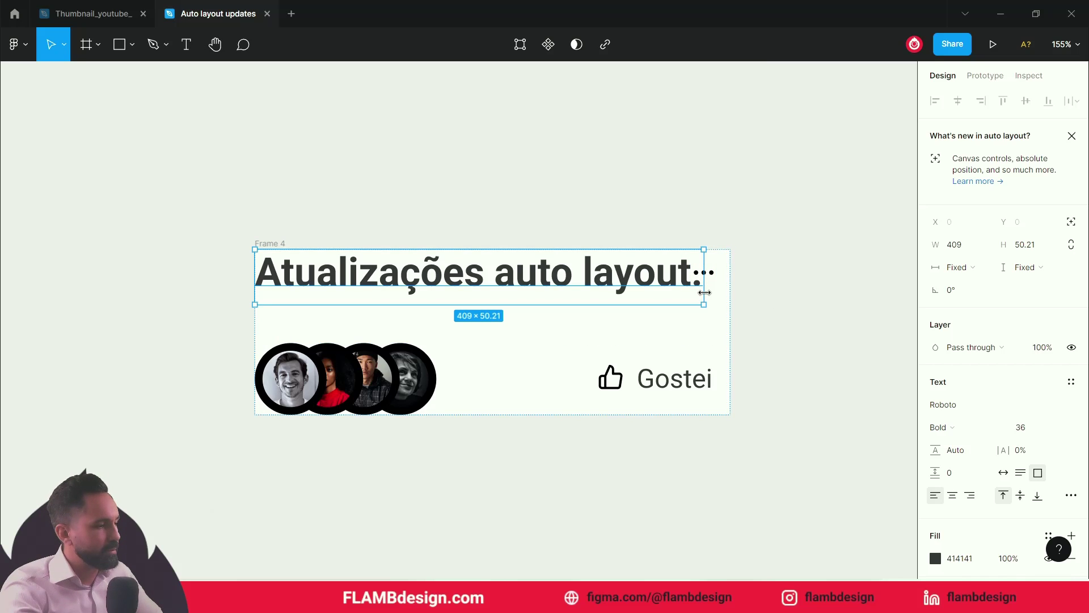
drag(704, 292, 679, 299)
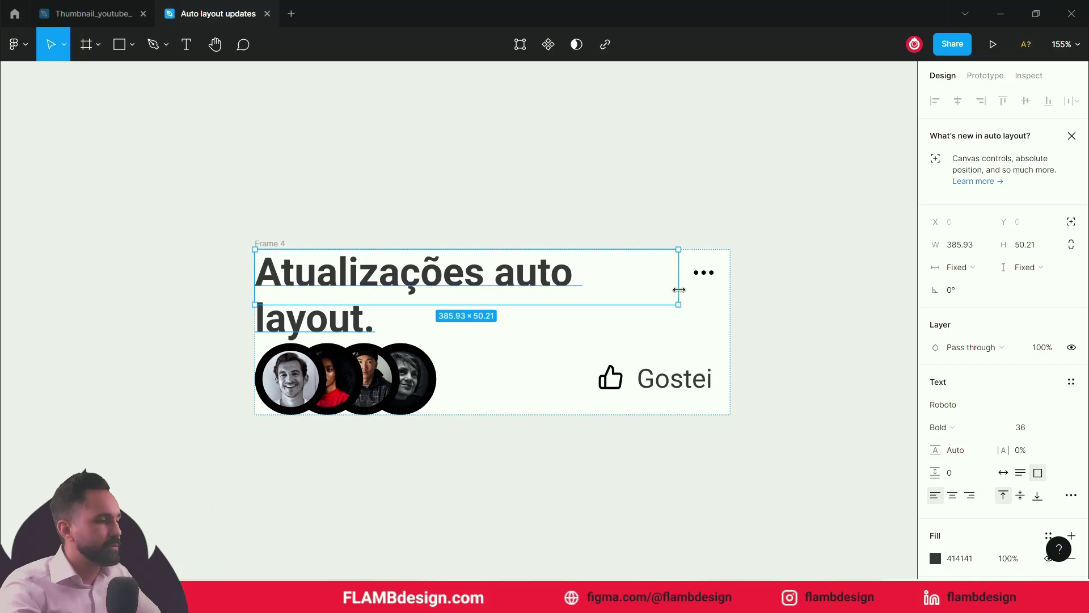
click(1045, 268)
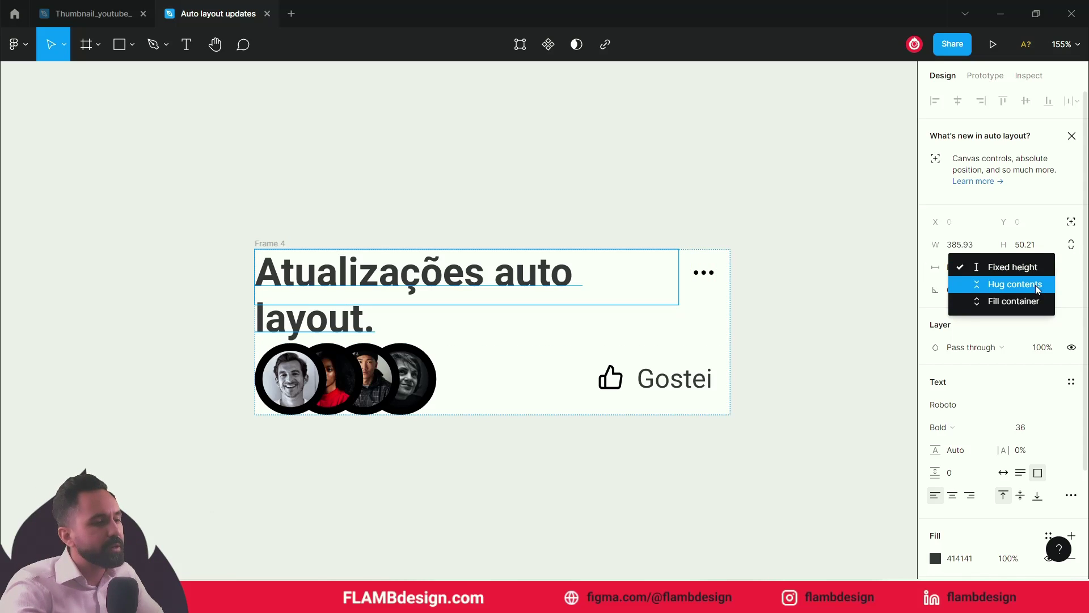
click(1036, 285)
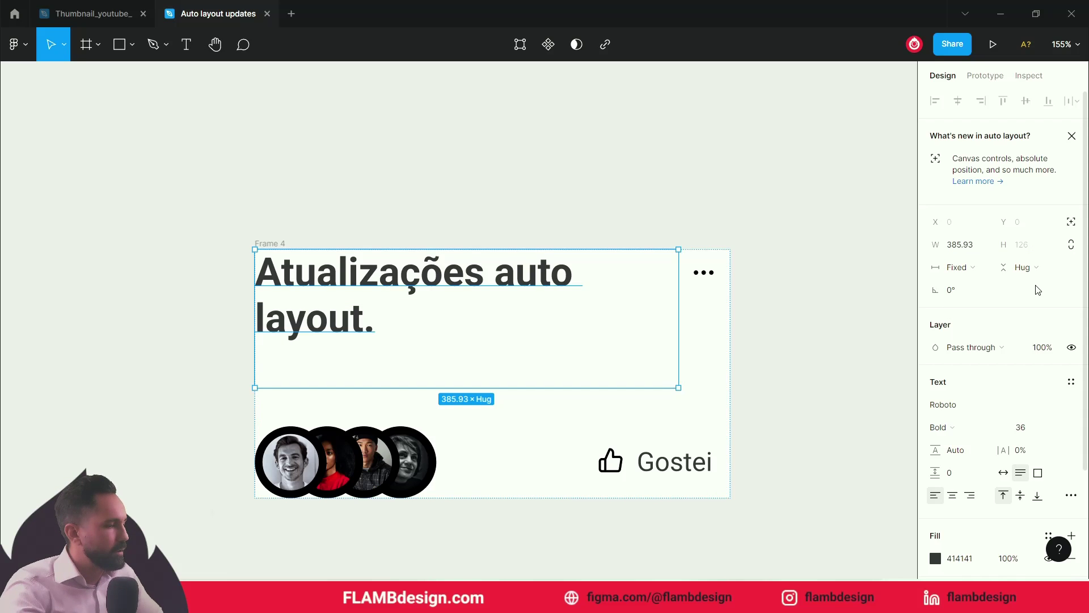
drag(540, 387, 541, 345)
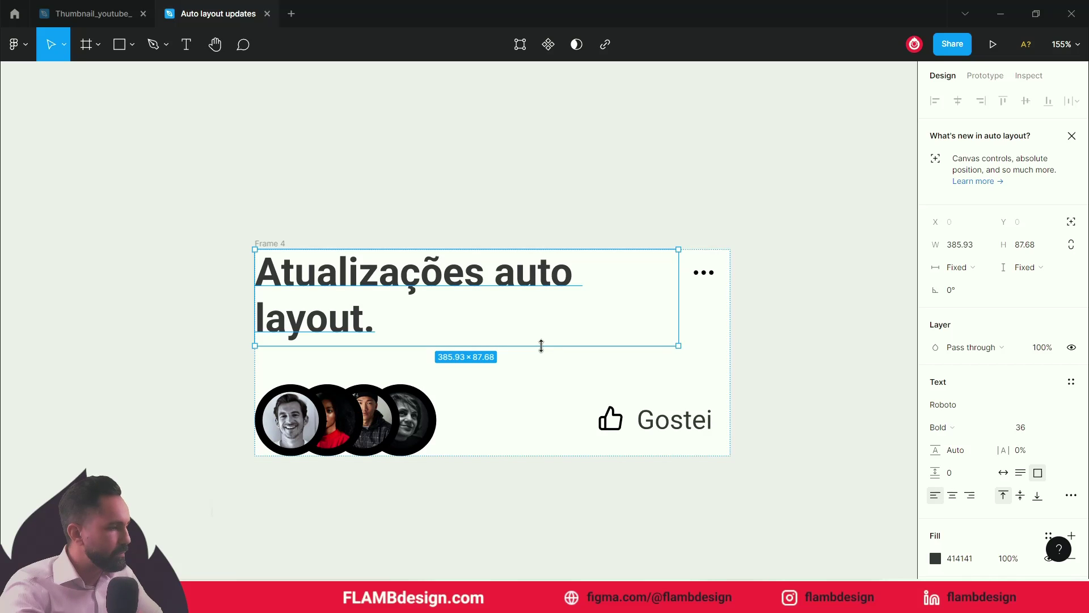
click(787, 403)
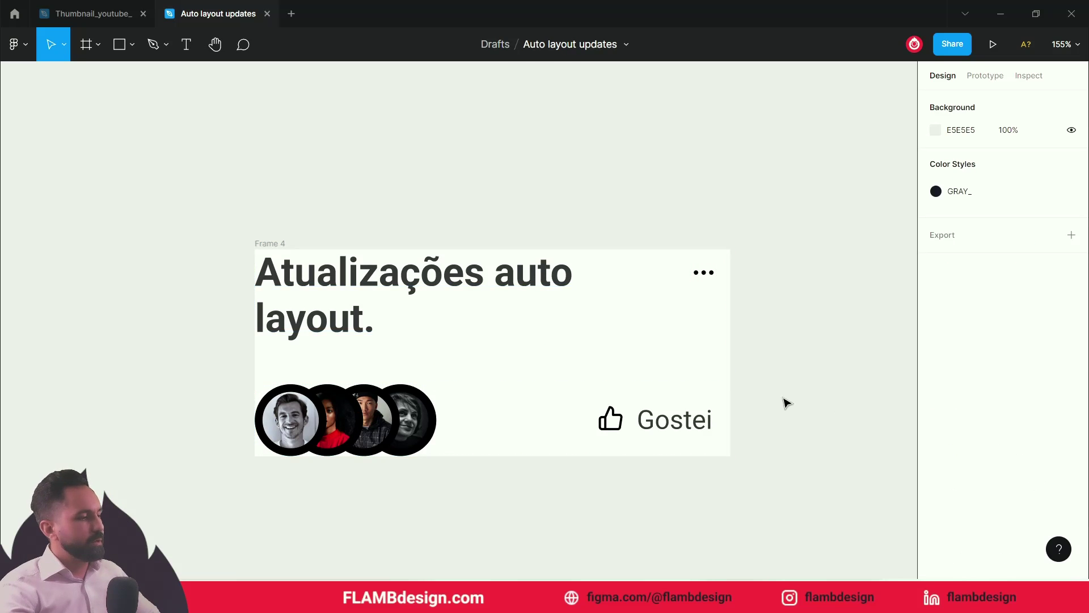
double_click(391, 321)
click(396, 323)
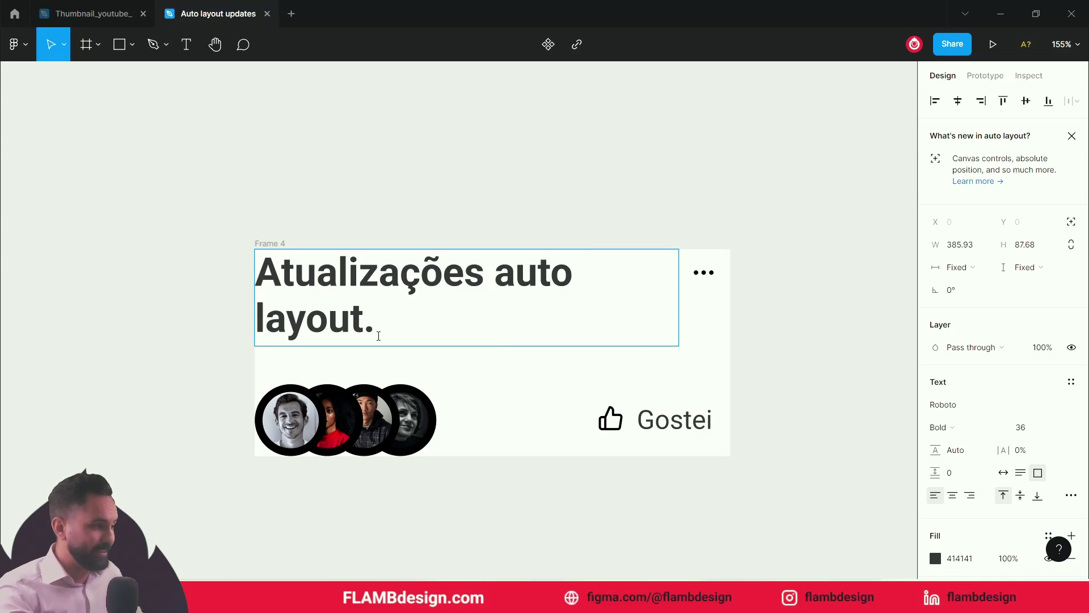
key(Escape)
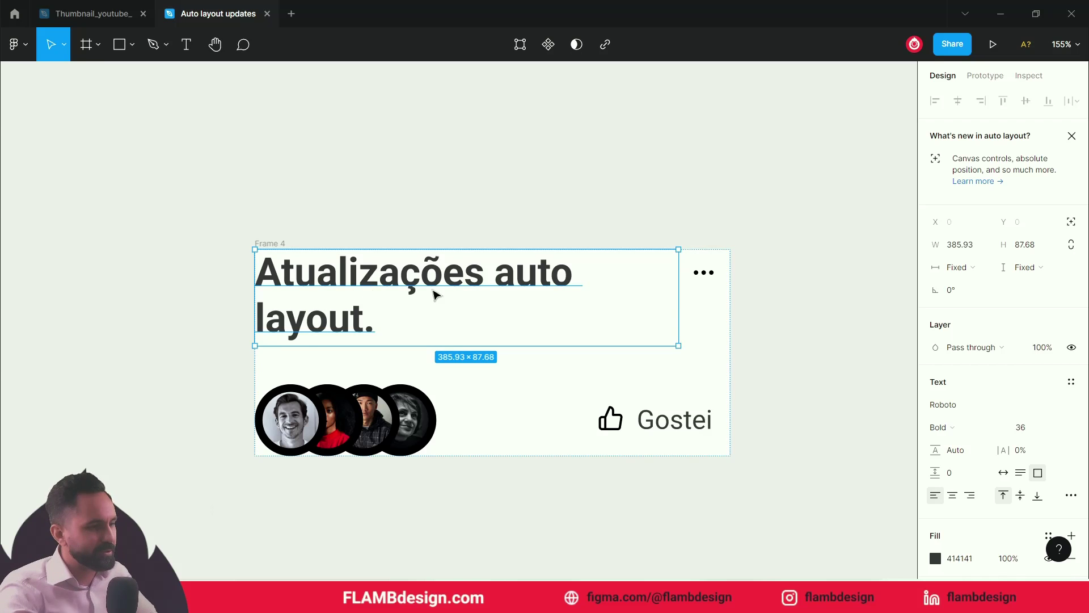
key(Escape)
double_click(366, 323)
click(375, 325)
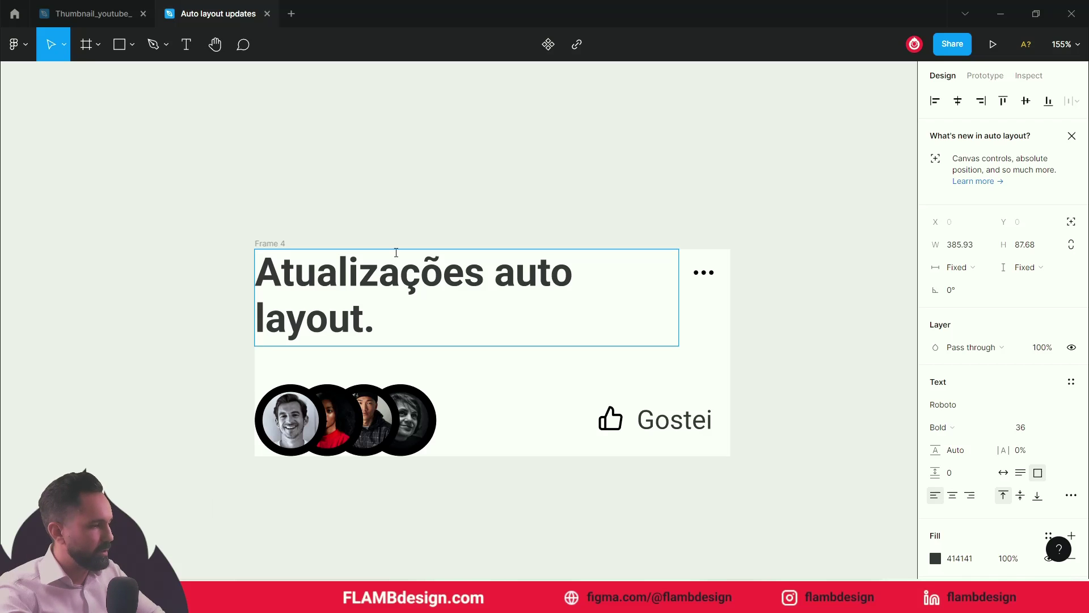
key(Escape)
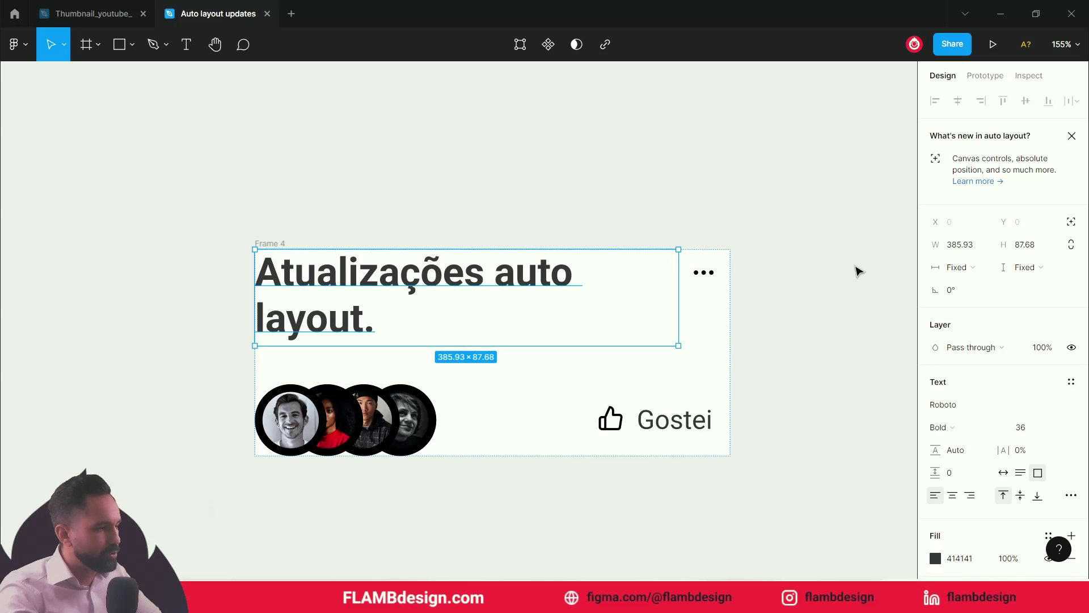
- Set the title text's vertical resizing to Hug contents while keeping its width fixed
click(1025, 267)
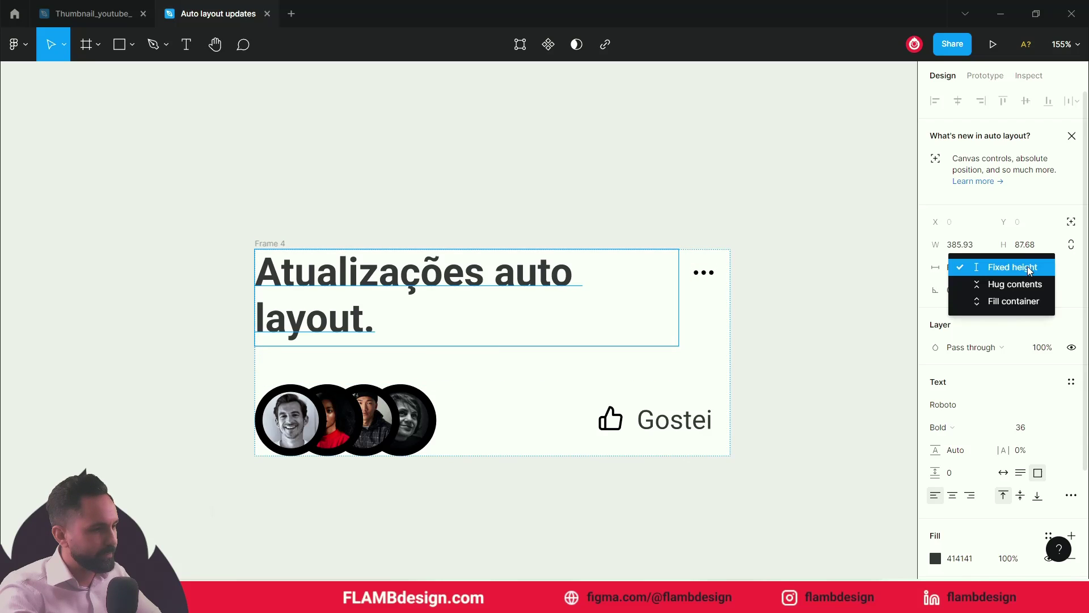
click(1025, 285)
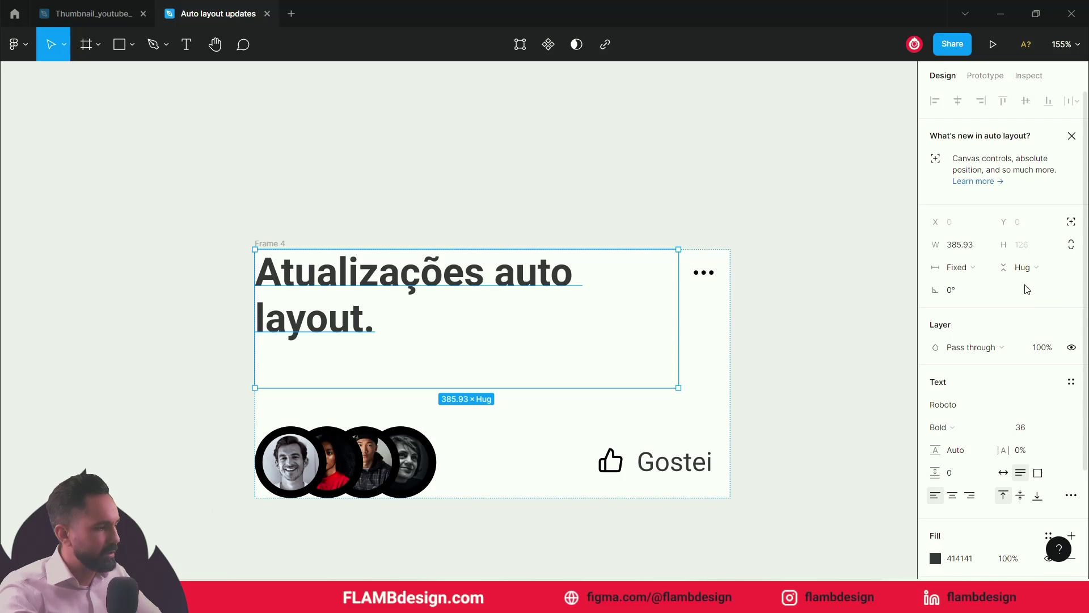
key(Escape)
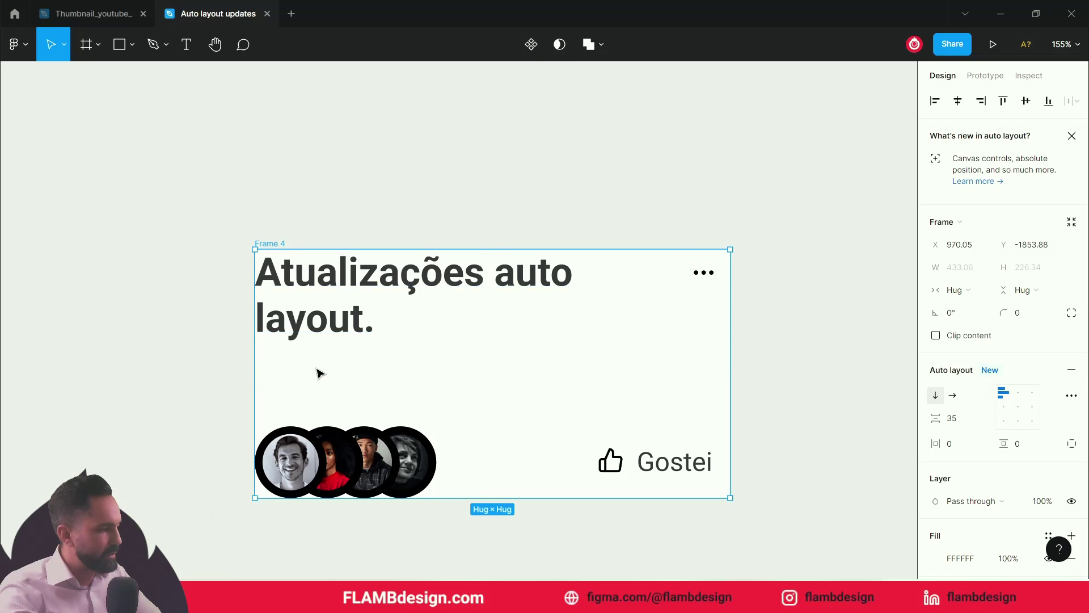
- Remove the empty trailing line after "layout." so the title's text box ends at its second line
click(330, 334)
double_click(401, 323)
click(403, 325)
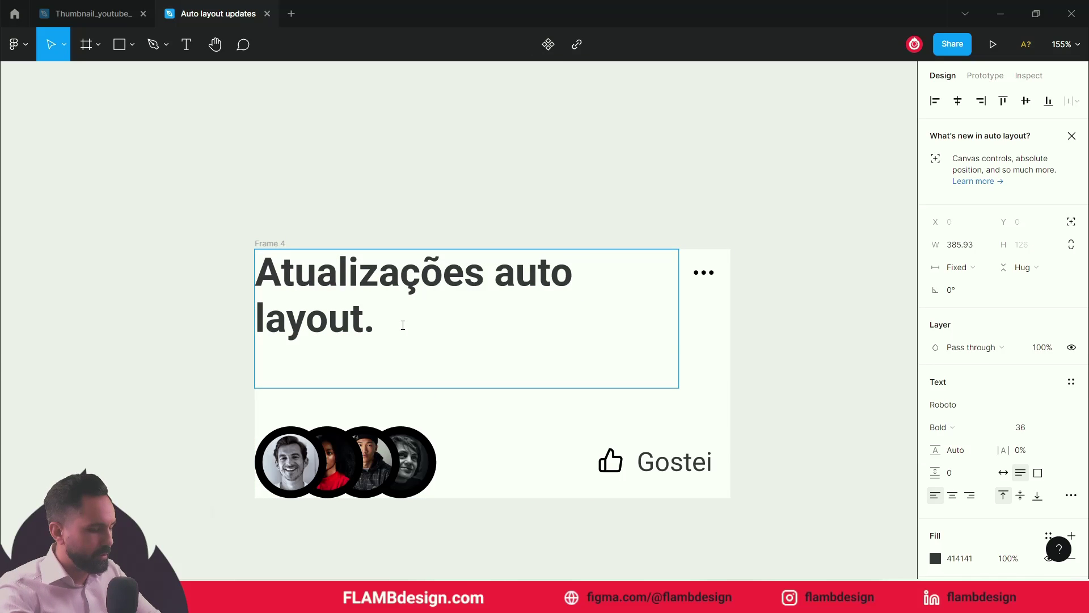
key(Return)
key(BackSpace)
key(BackSpace)
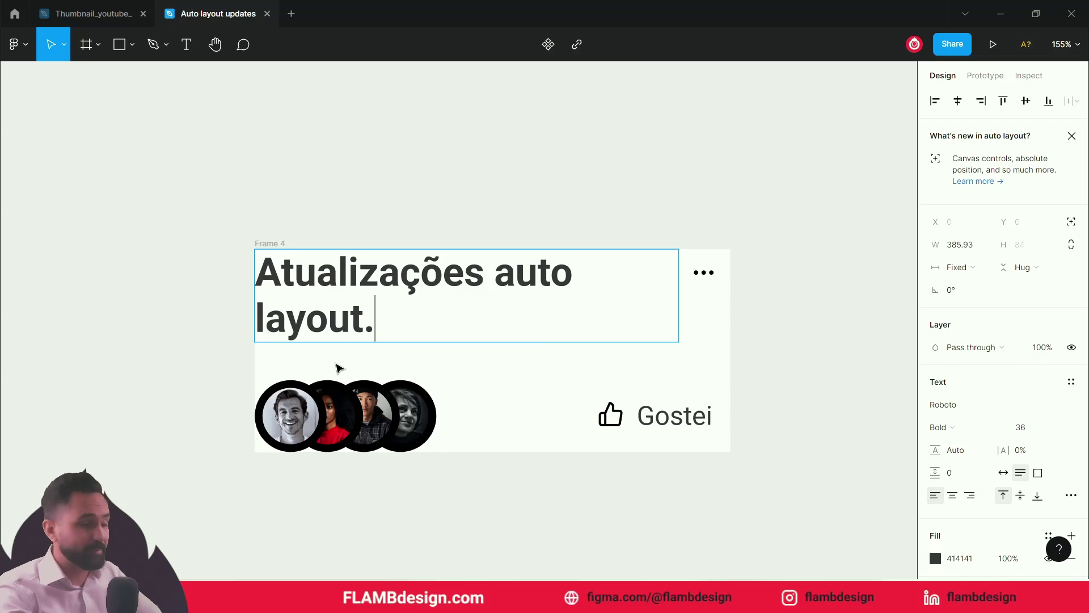
key(Escape)
- Test the title's hugging height by adding line breaks and filler text after "layout.", and remove them again
click(431, 239)
click(437, 276)
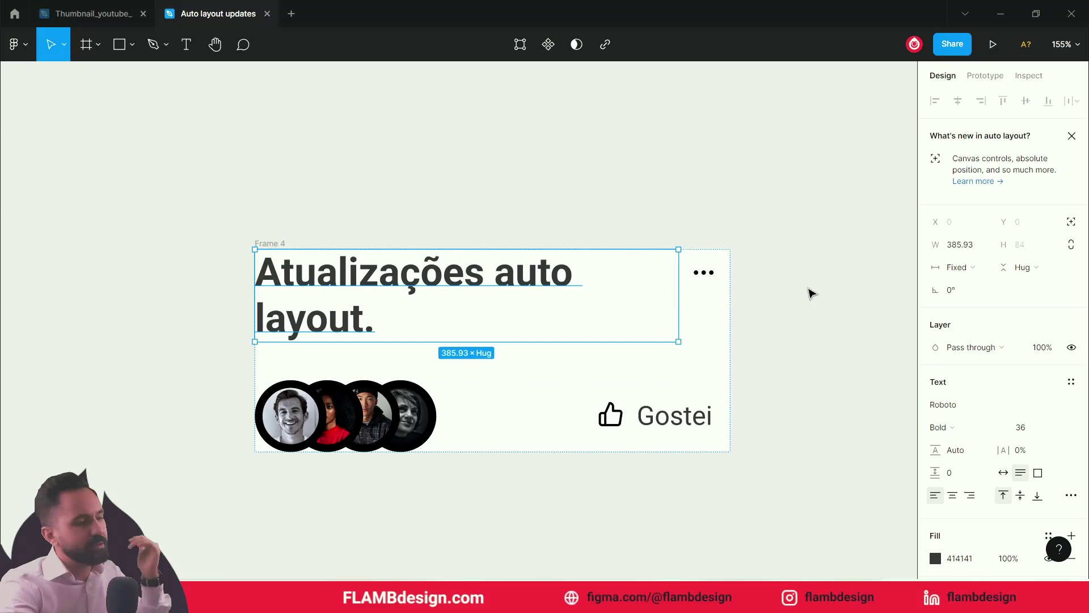
double_click(370, 318)
click(370, 316)
click(382, 323)
key(Return)
key(Return)
key(Return)
text(yjytyt)
key(BackSpace)
key(BackSpace)
key(BackSpace)
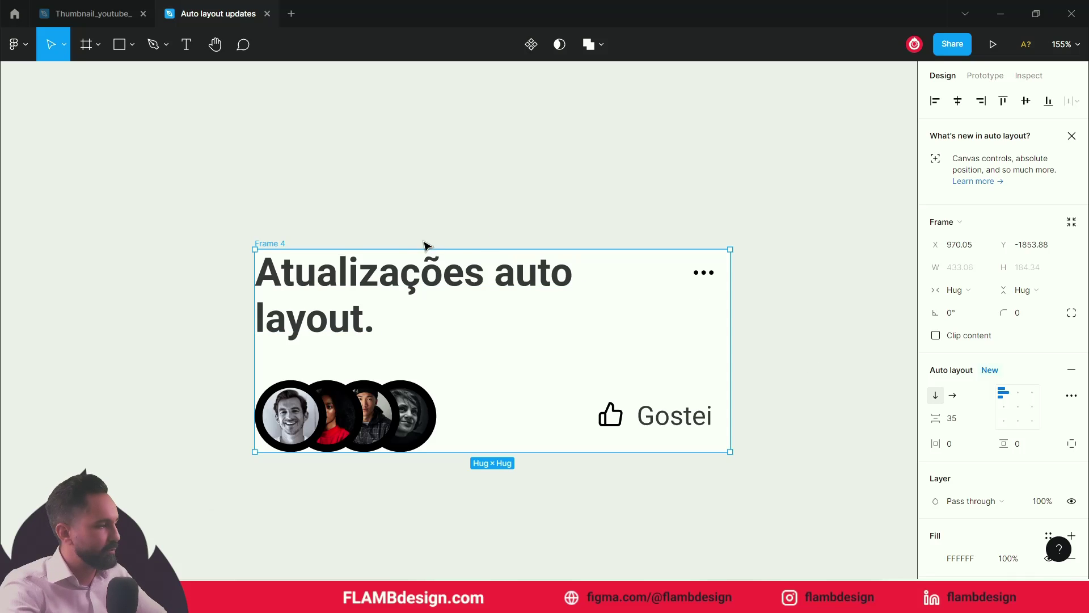
- Try a uniform padding of 49 on all sides of the card frame, and undo it
mouse_move(489, 250)
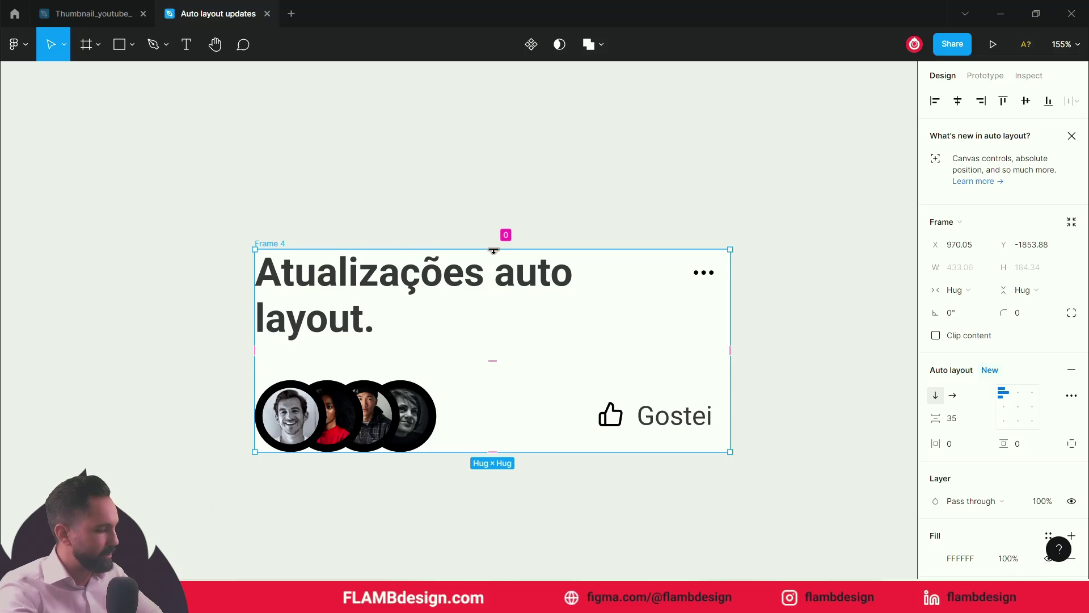
key(alt)
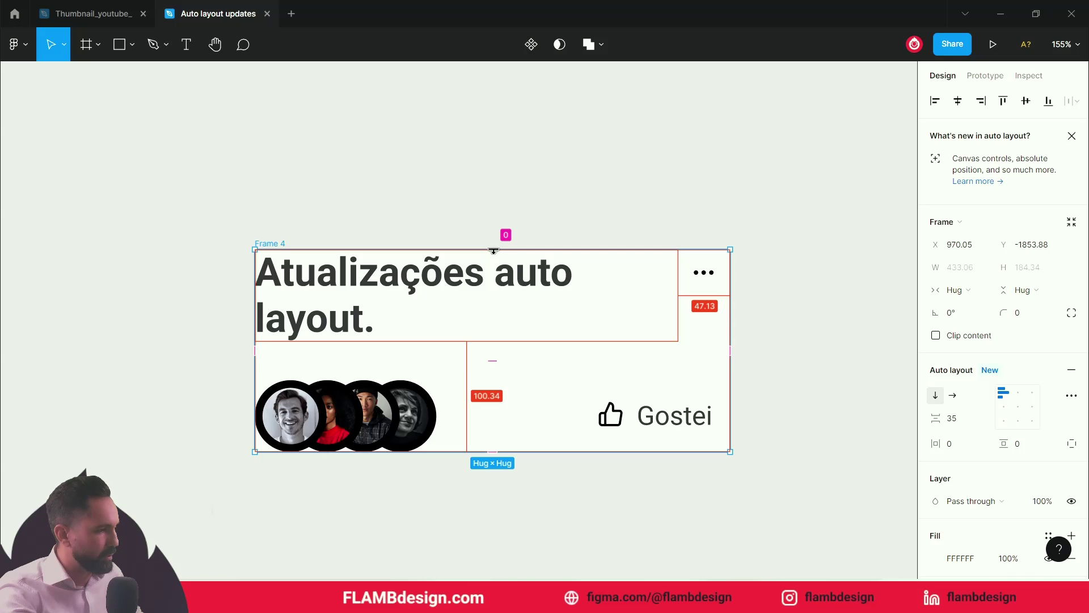
drag(494, 252, 532, 303)
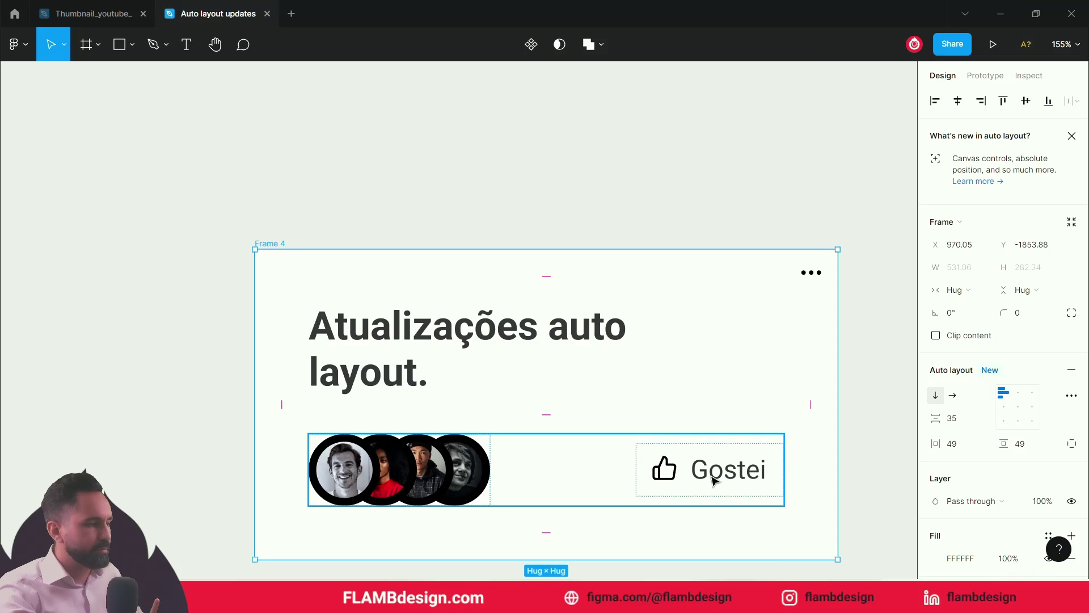
click(820, 274)
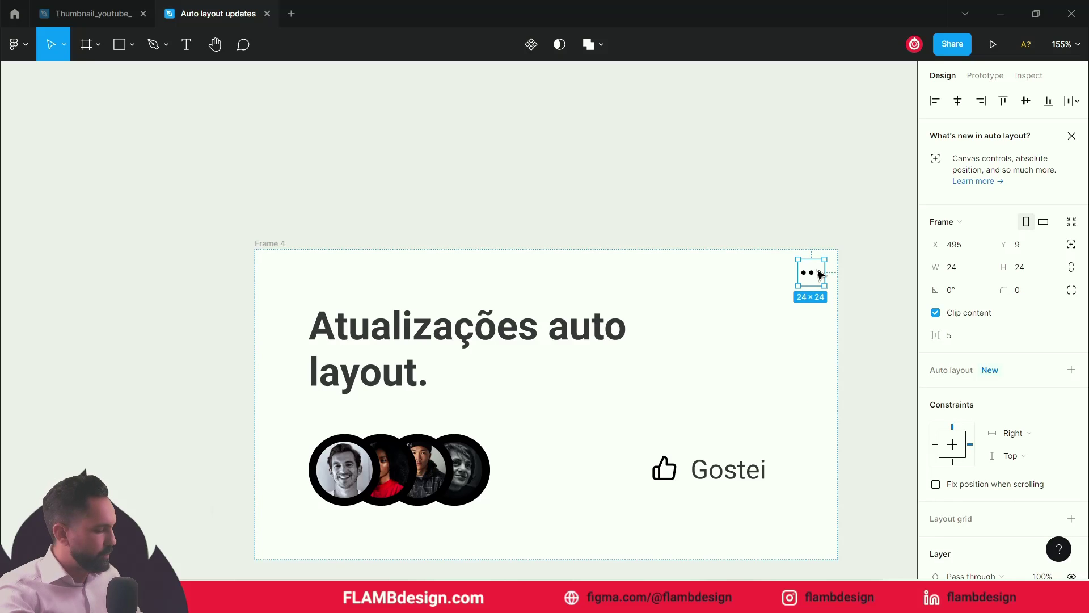
key(ctrl+z)
key(ctrl+z)
- Constrain the three-dot icon to the card's left, test a uniform card padding of 40, and undo the padding
click(704, 281)
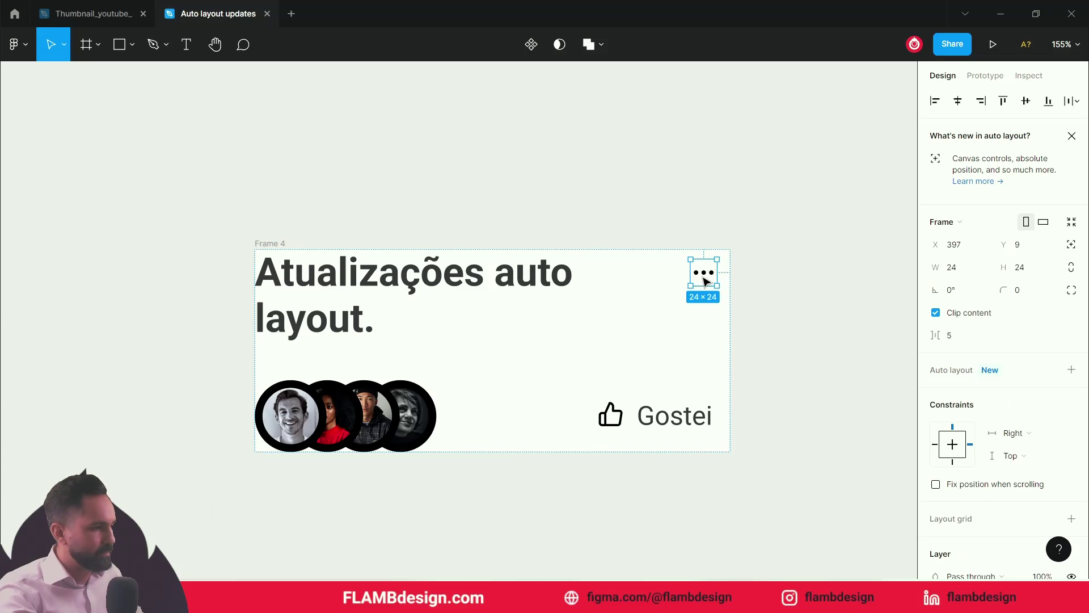
click(936, 446)
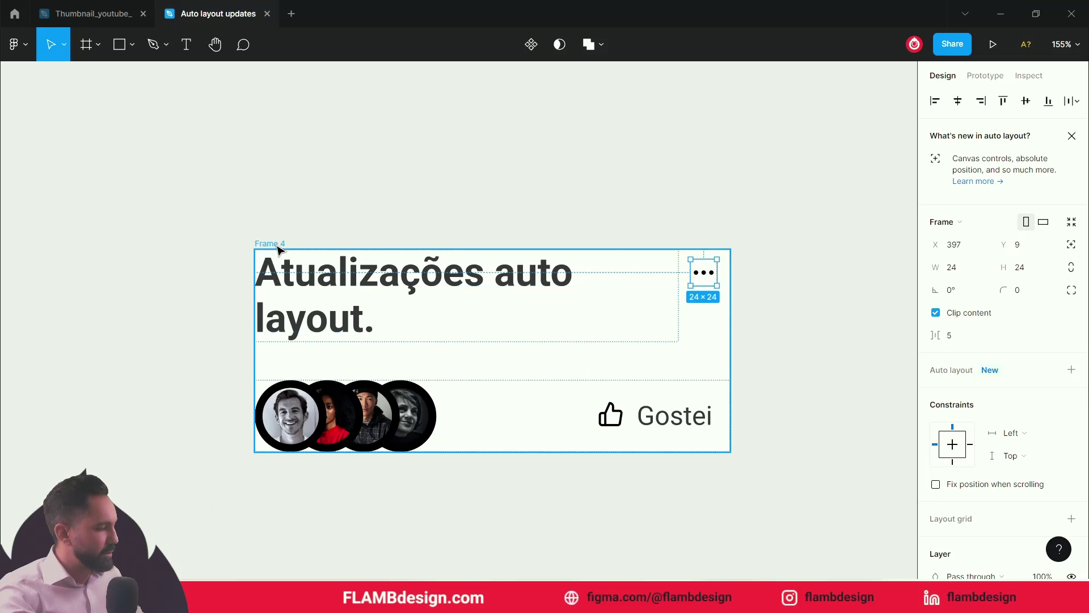
key(alt)
key(Escape)
key(shift+a)
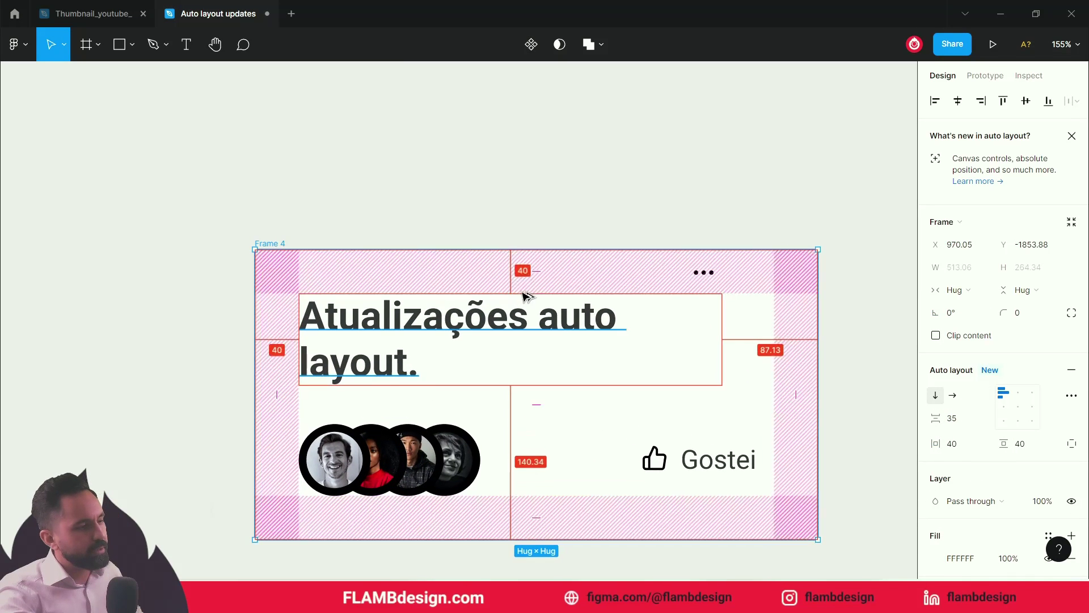
key(ctrl+z)
click(714, 277)
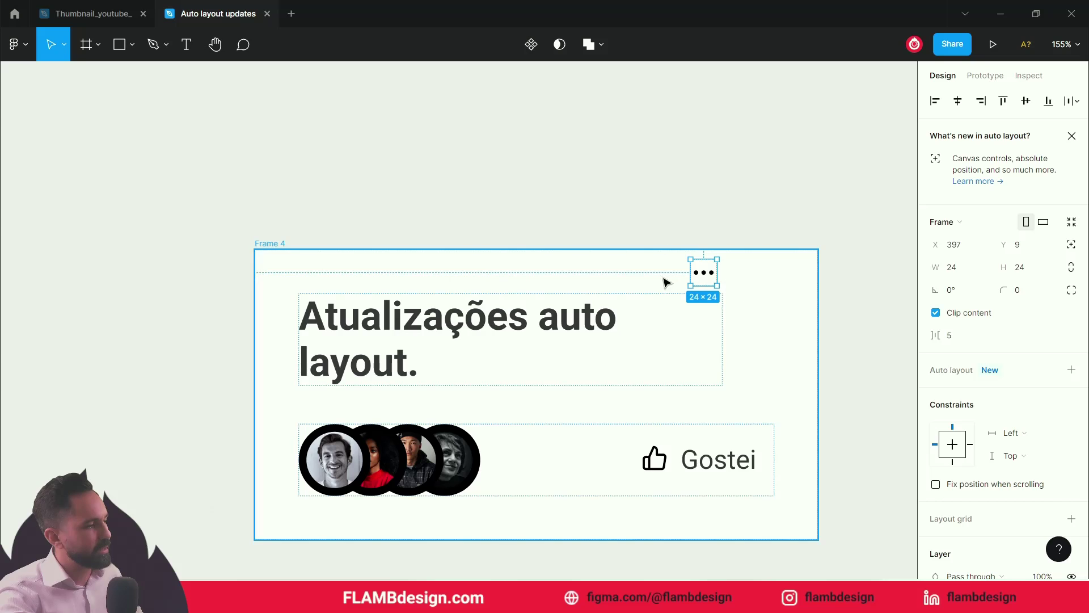
key(ctrl+shift+z)
key(ctrl+z)
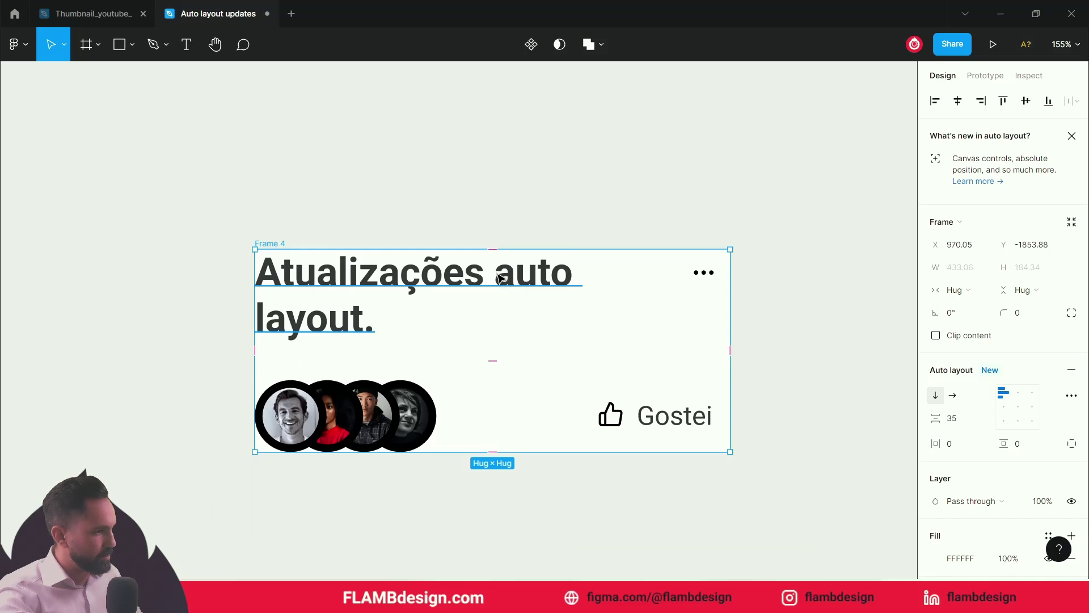
- Set the three-dot icon's horizontal constraint back to Right
click(706, 274)
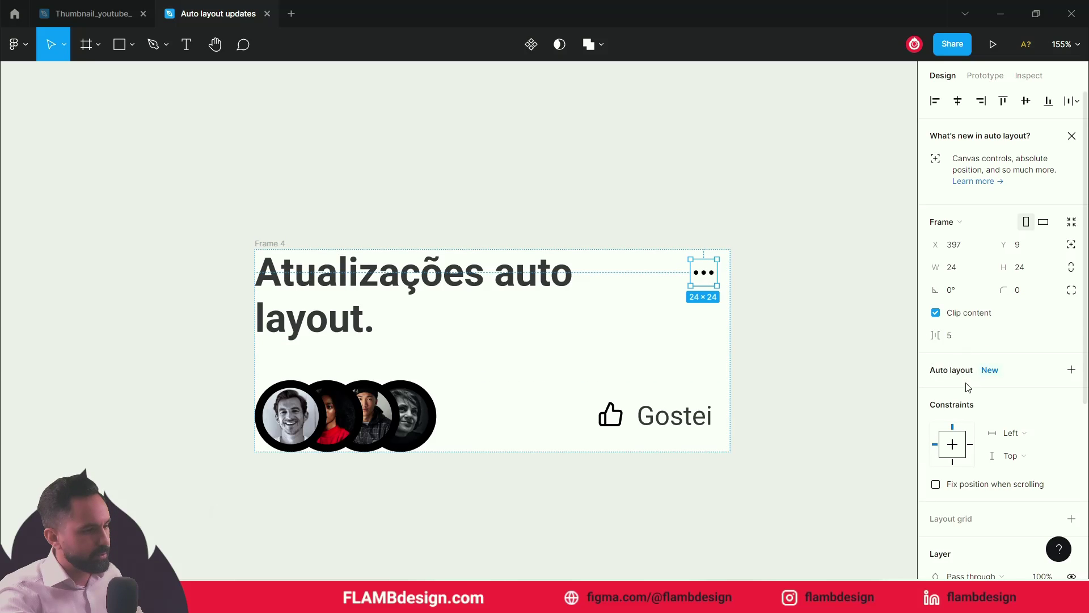
click(971, 444)
click(248, 162)
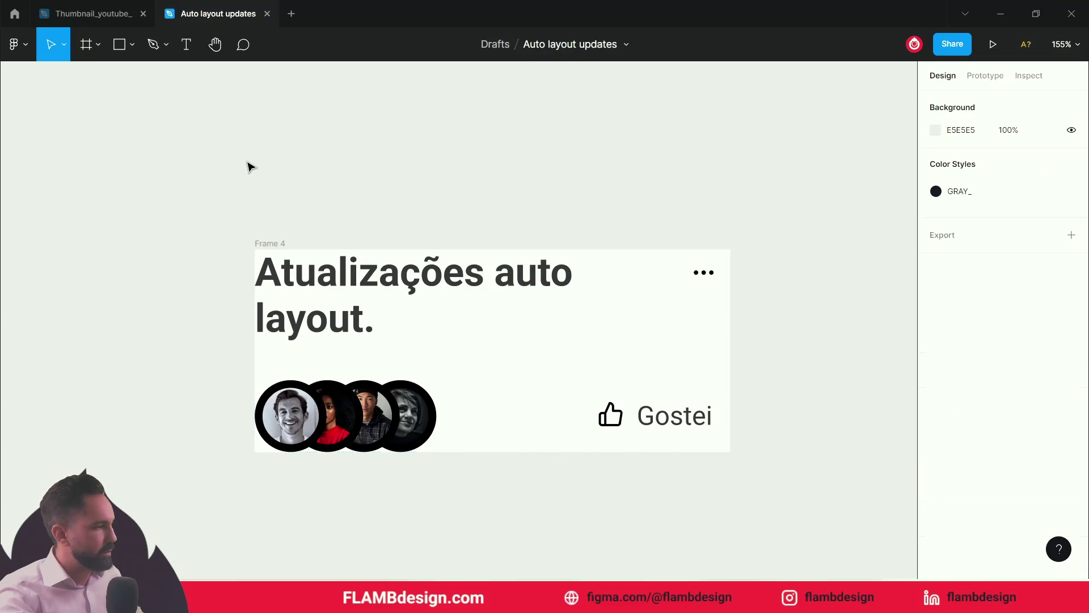
- Add a uniform padding of 52 to all four sides of the card frame
click(278, 243)
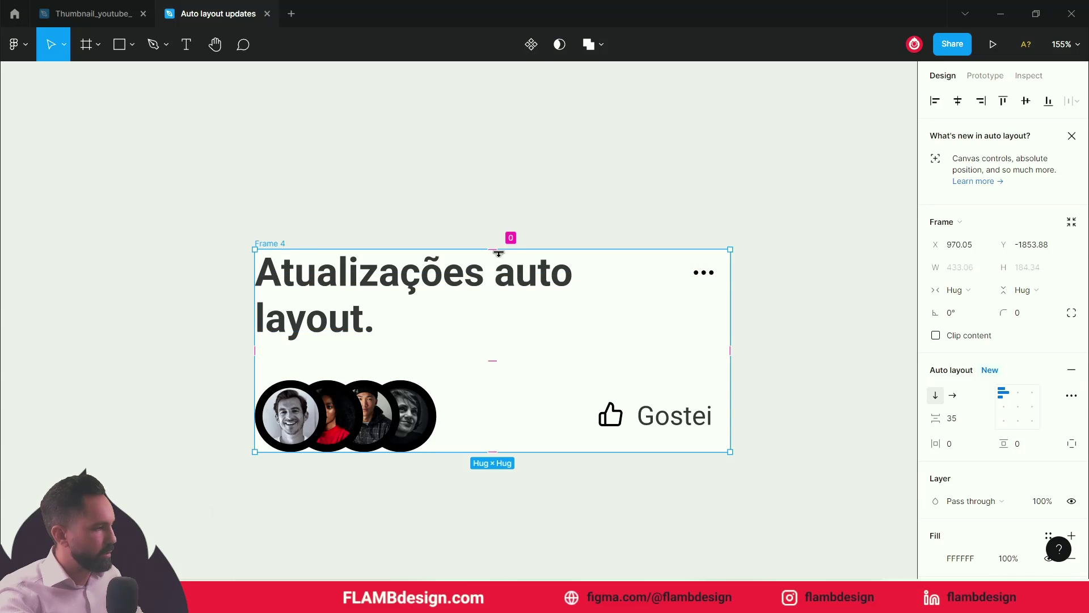
drag(491, 251, 527, 307)
click(468, 187)
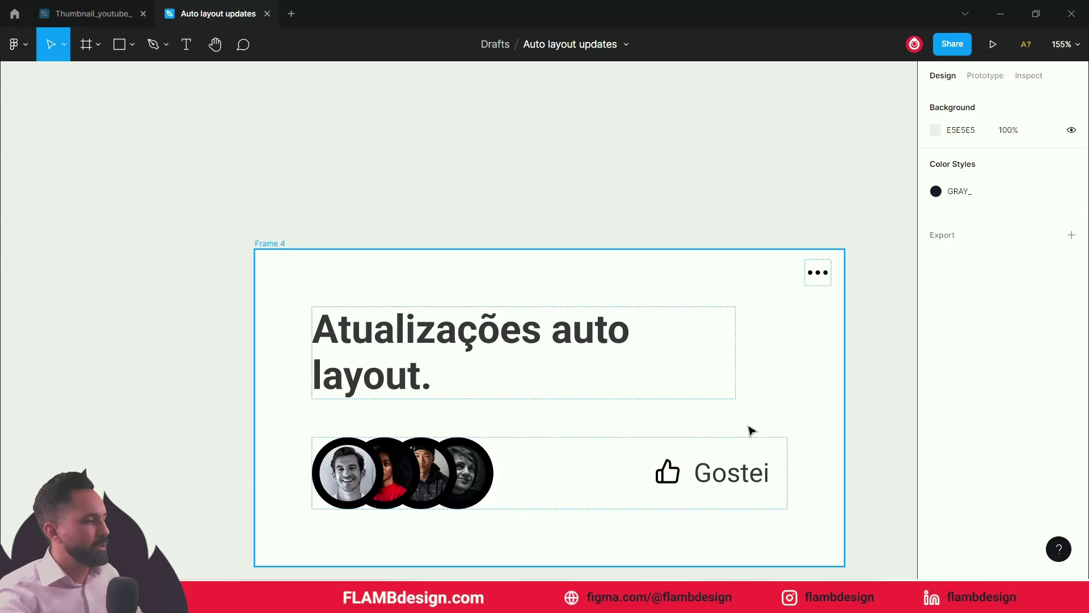
drag(375, 217, 316, 163)
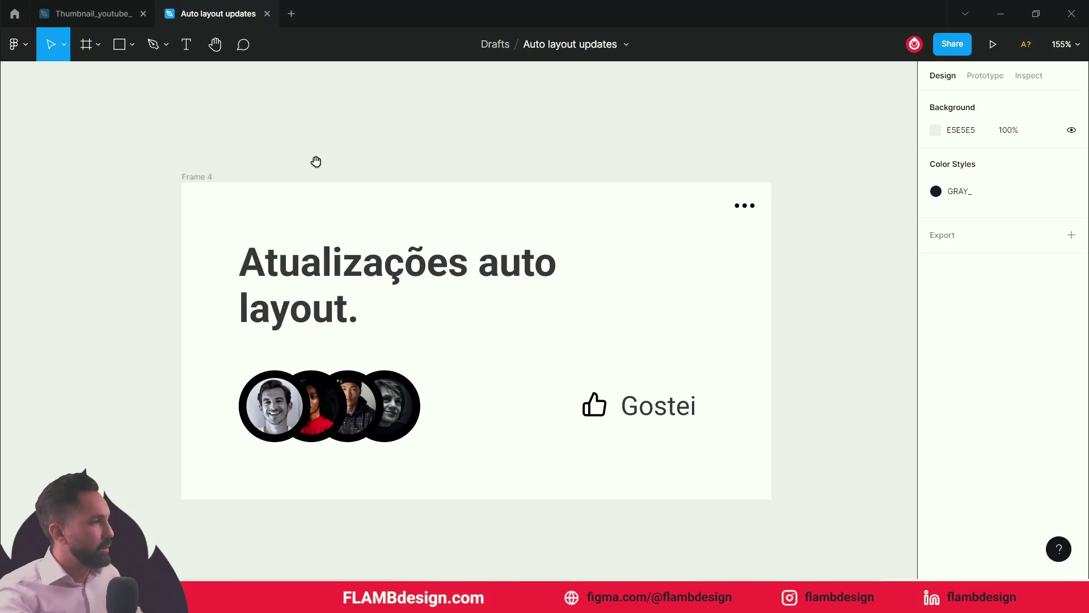
- Reduce the card frame's left and right padding to 34
click(340, 215)
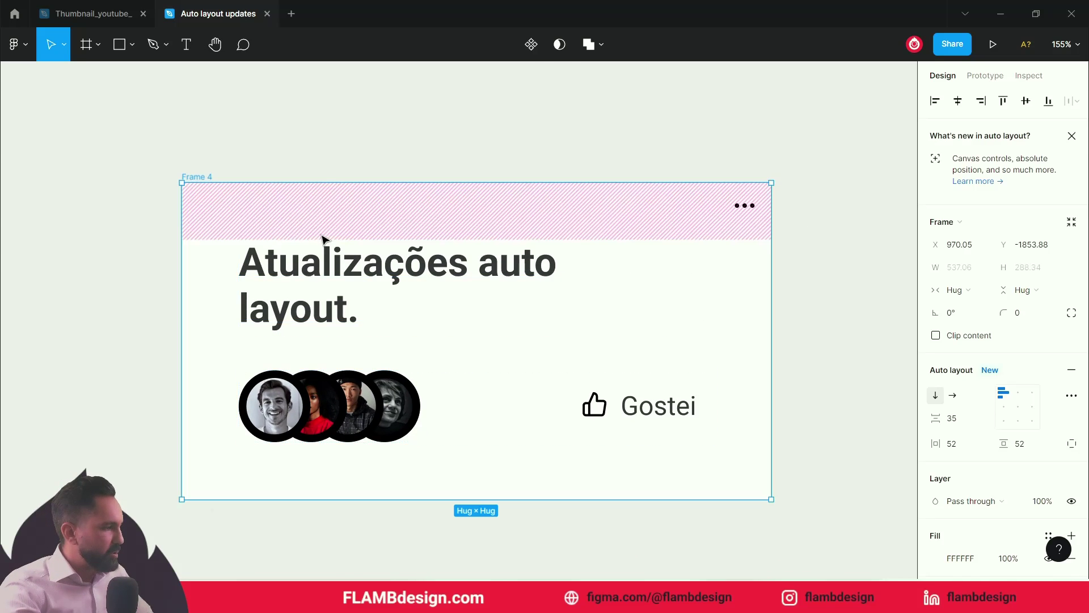
click(216, 329)
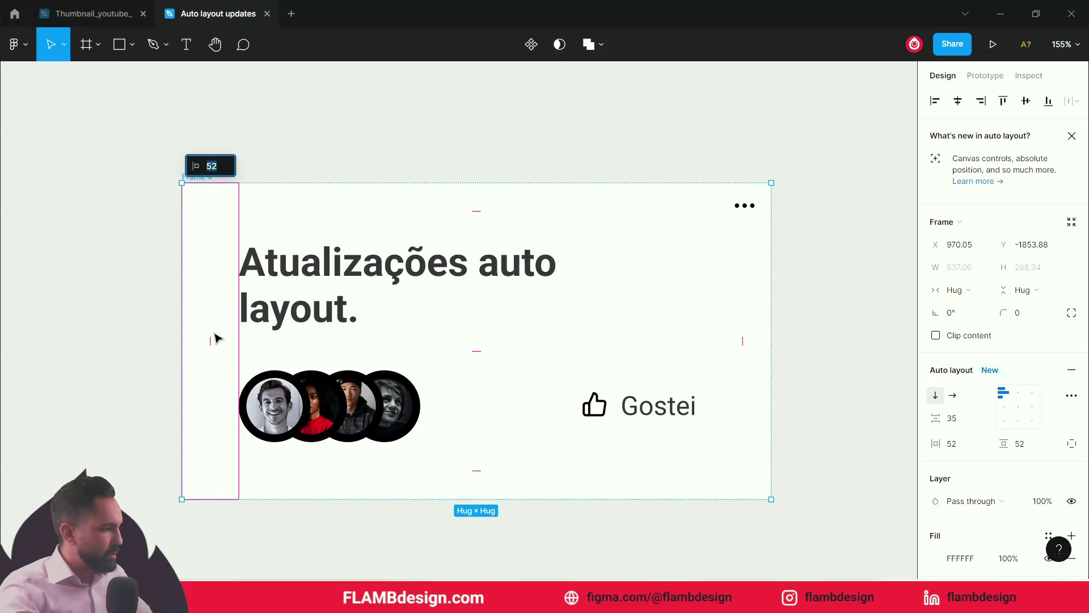
drag(208, 343, 189, 345)
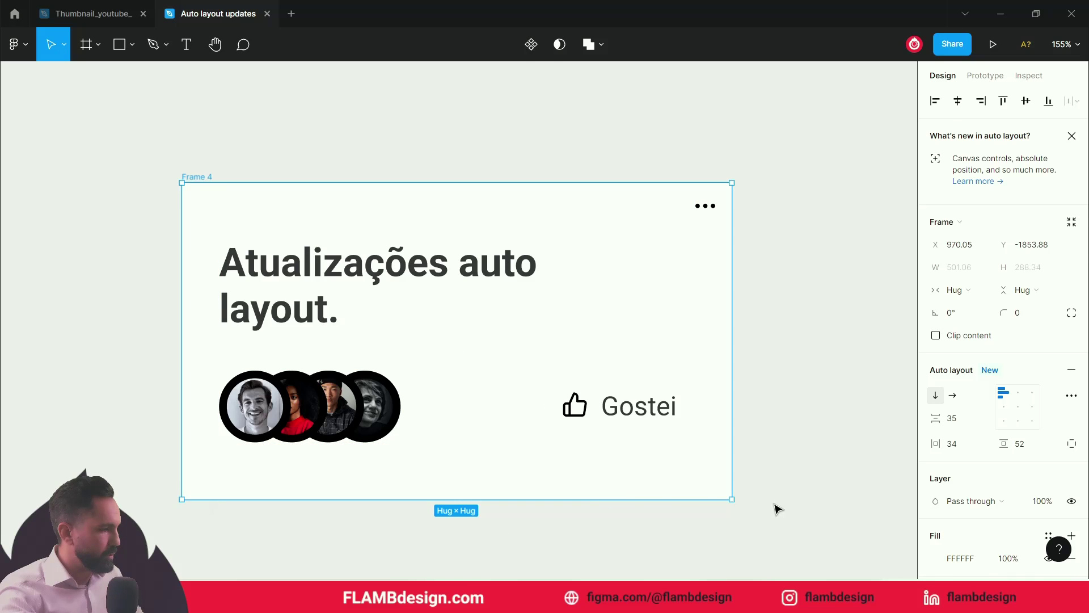
- Reduce only the card frame's bottom padding to 36
click(827, 378)
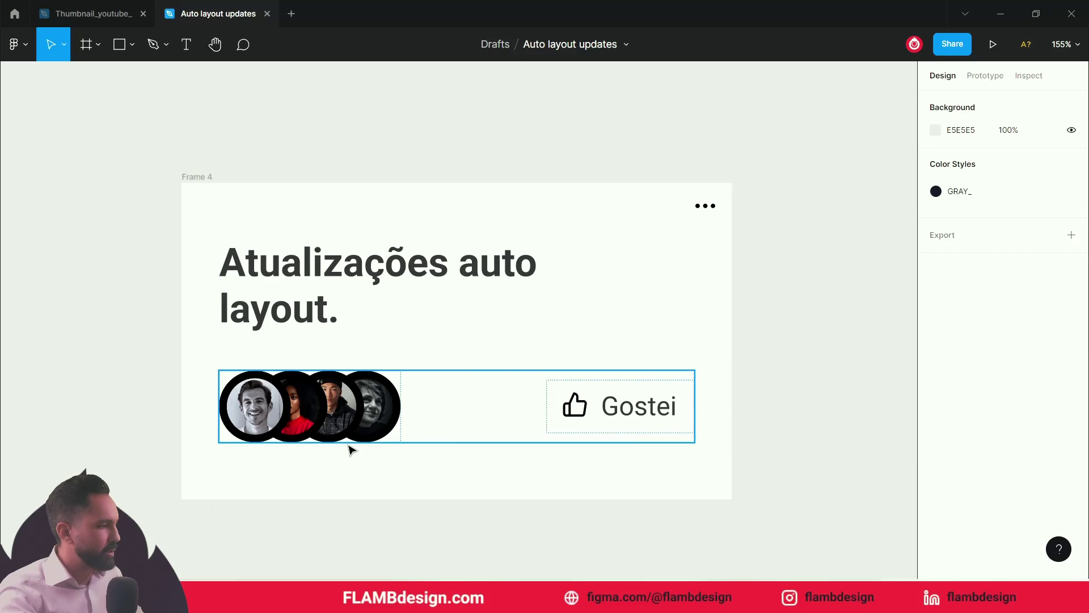
click(423, 476)
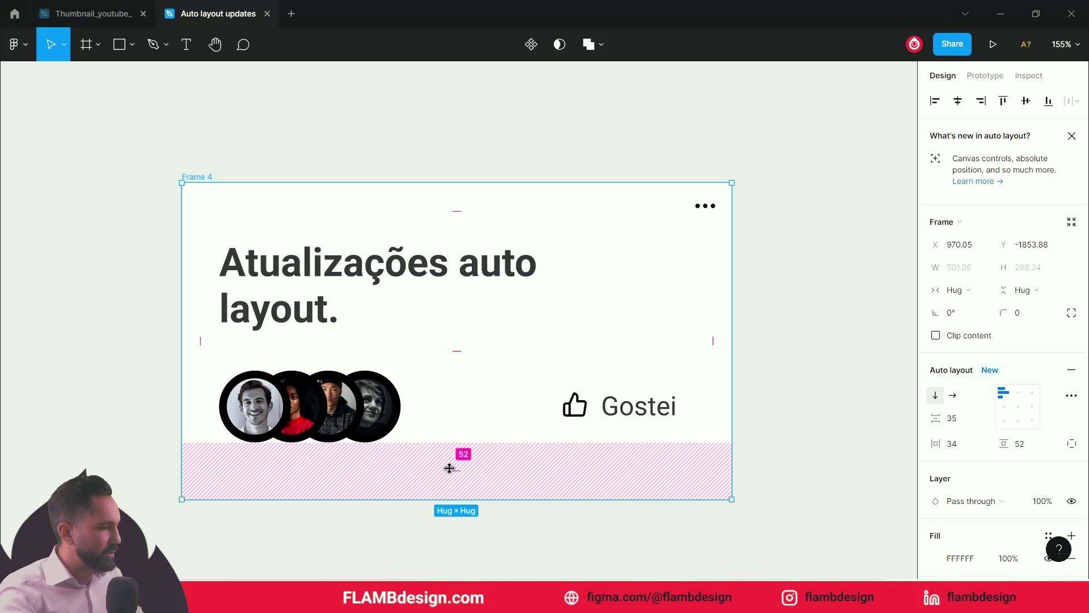
drag(453, 469, 453, 453)
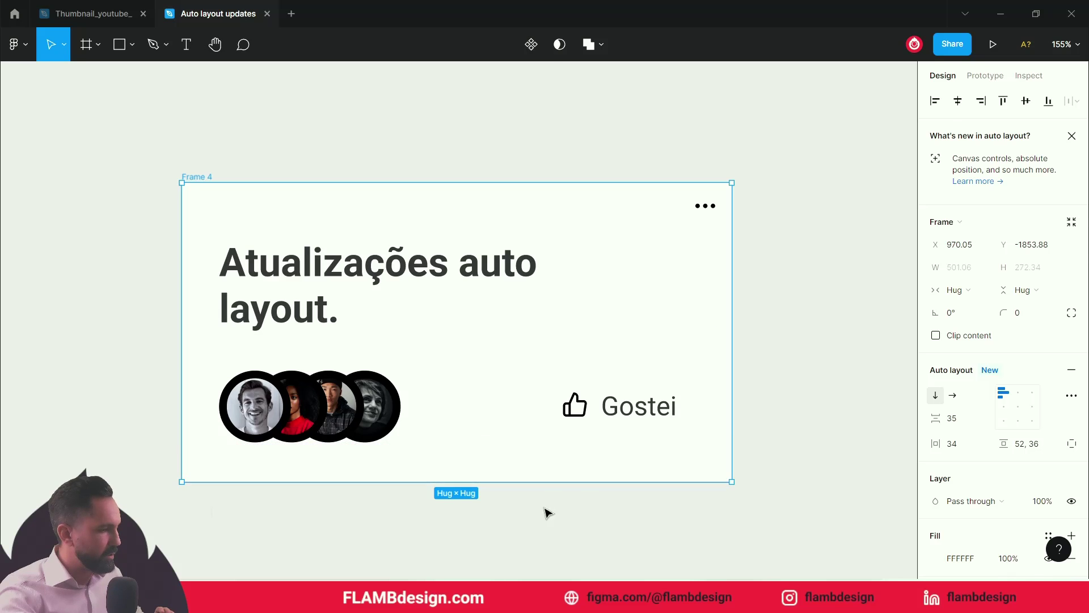
click(587, 521)
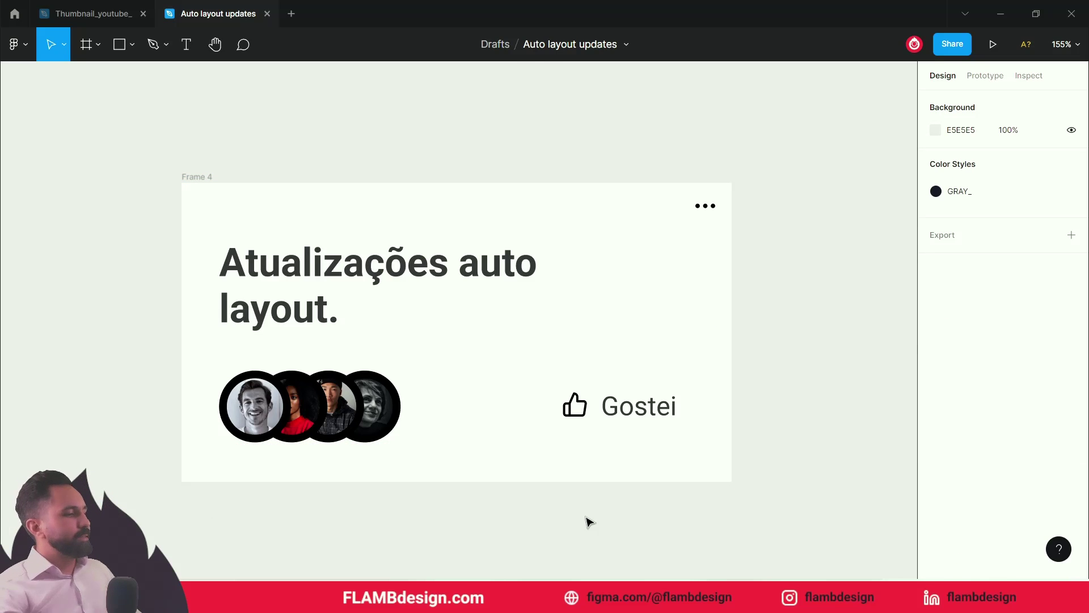
- Change the "Gostei" pill's fill to a very light bluish gray, EFF6F8
click(608, 389)
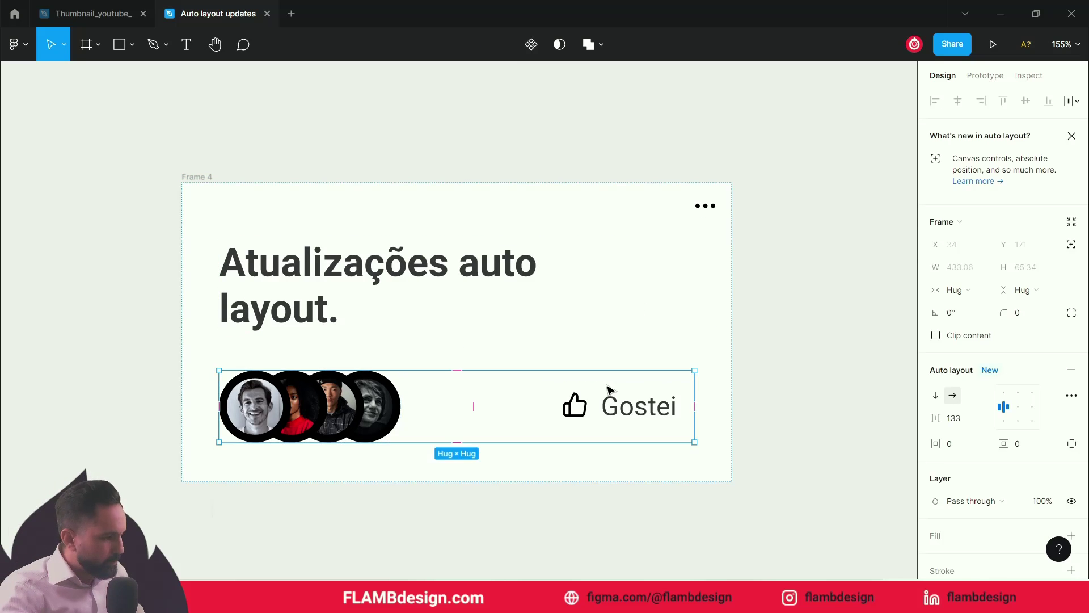
double_click(617, 396)
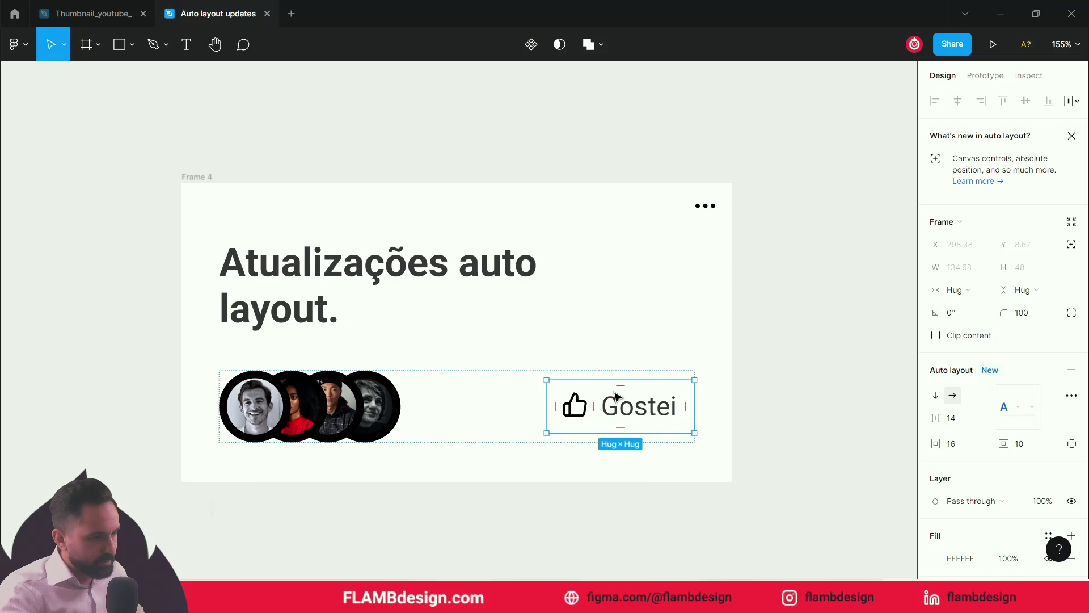
scroll(926, 424, down, 4)
click(937, 346)
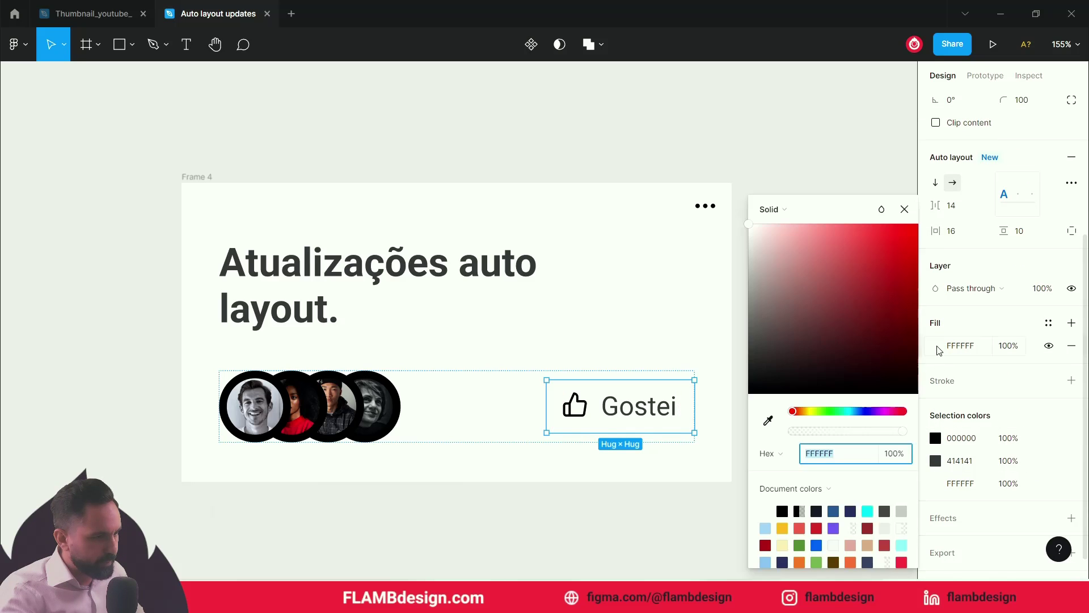
text(e8)
key(Return)
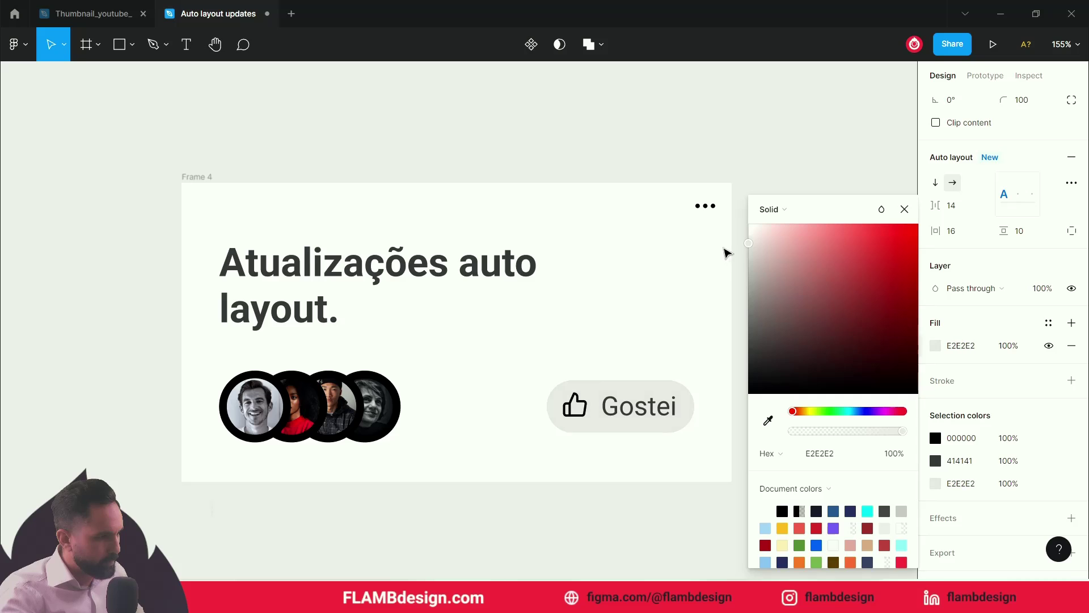
click(749, 234)
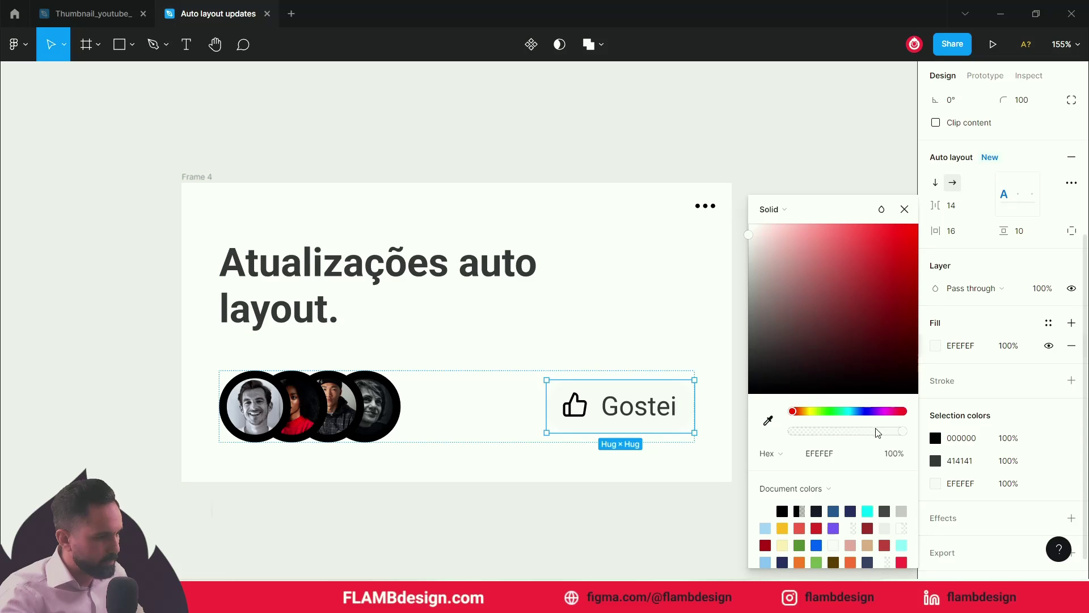
click(852, 411)
drag(762, 248, 756, 237)
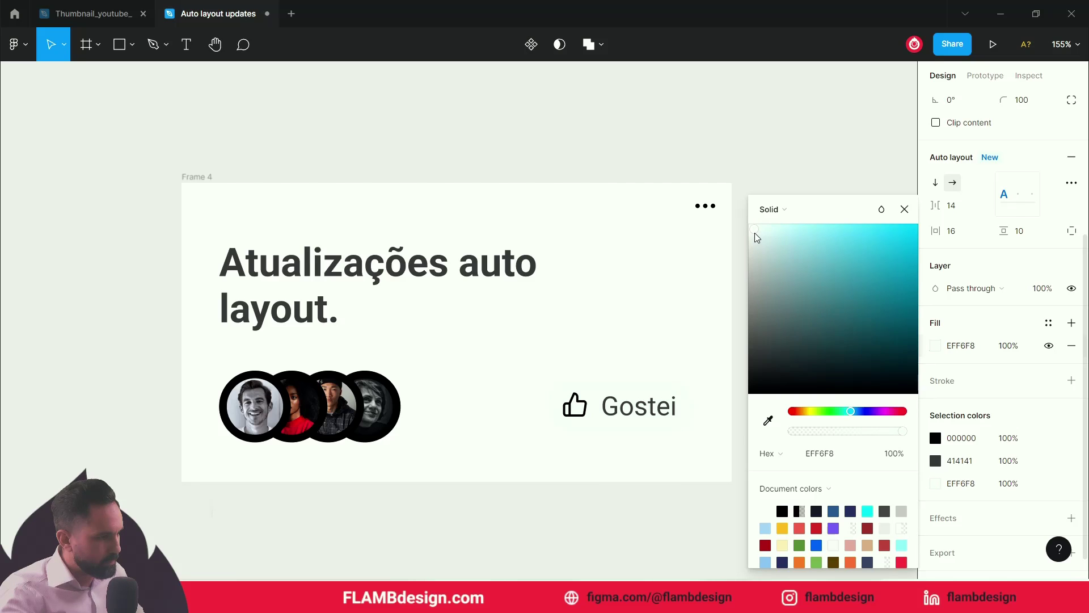
click(521, 152)
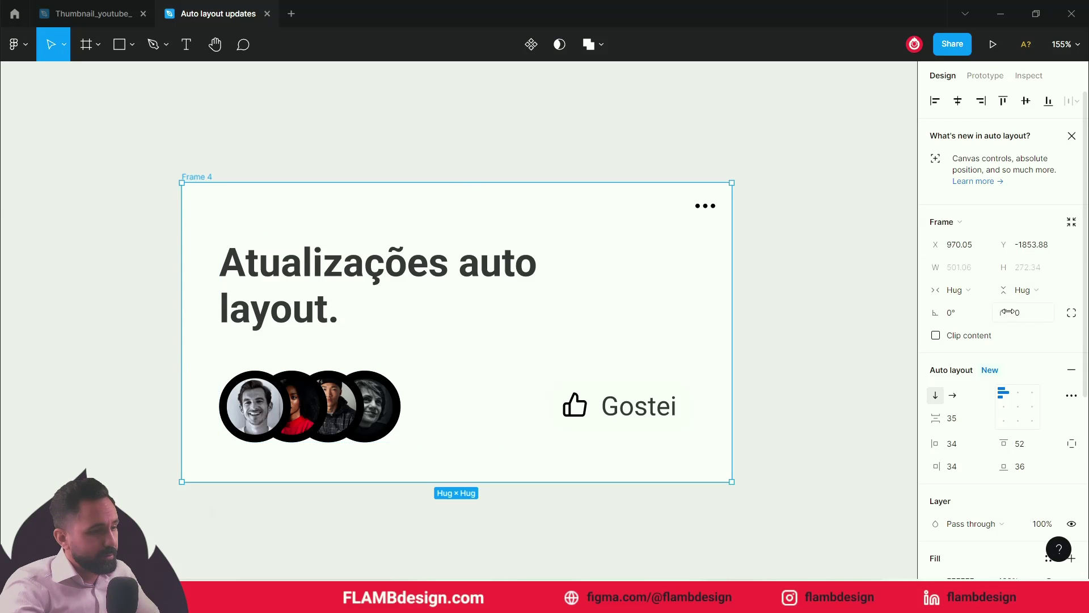
- Round the card frame's corners to 15 and add a black outside stroke with a width of 7
drag(1006, 313, 114, 294)
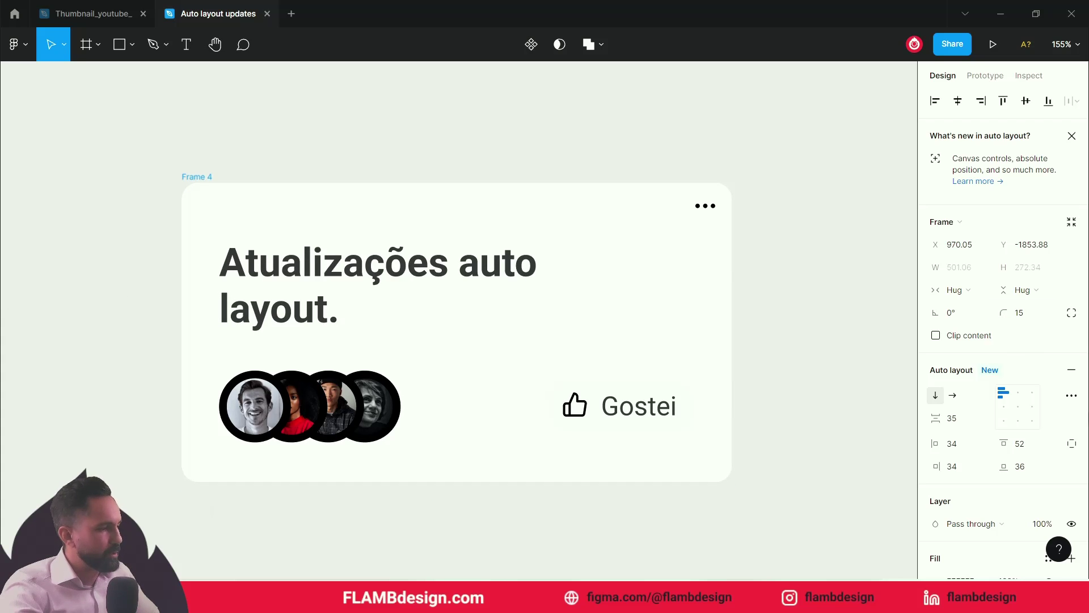
scroll(999, 420, down, 4)
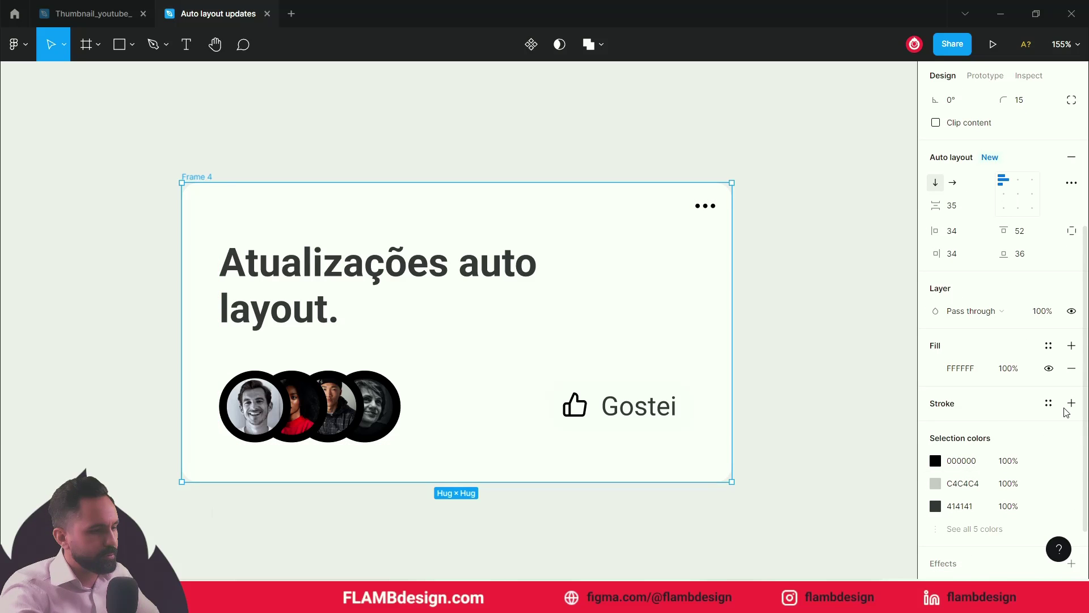
click(1071, 403)
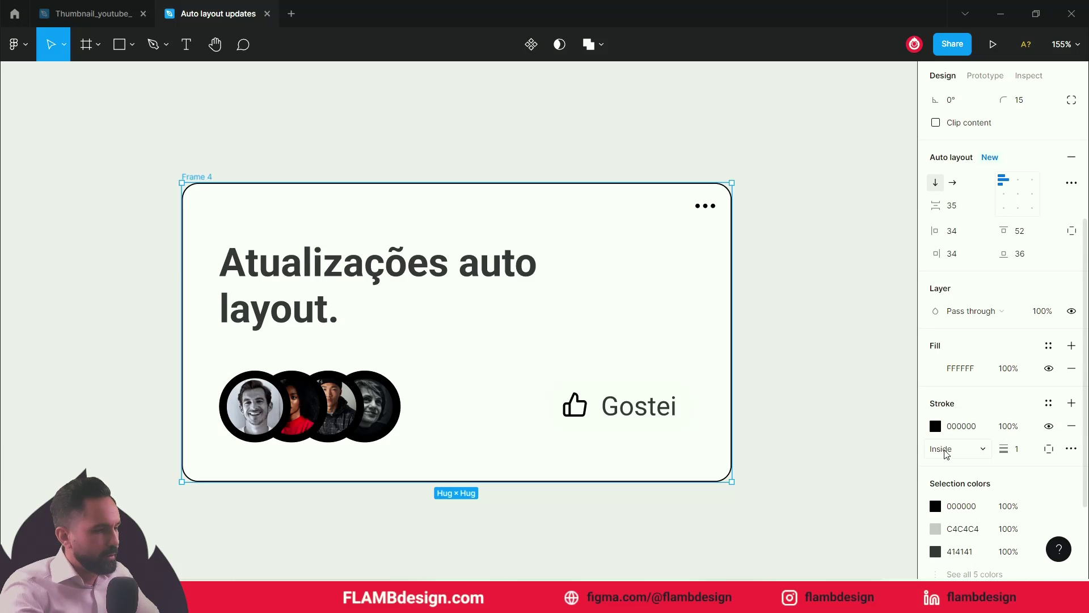
click(1016, 454)
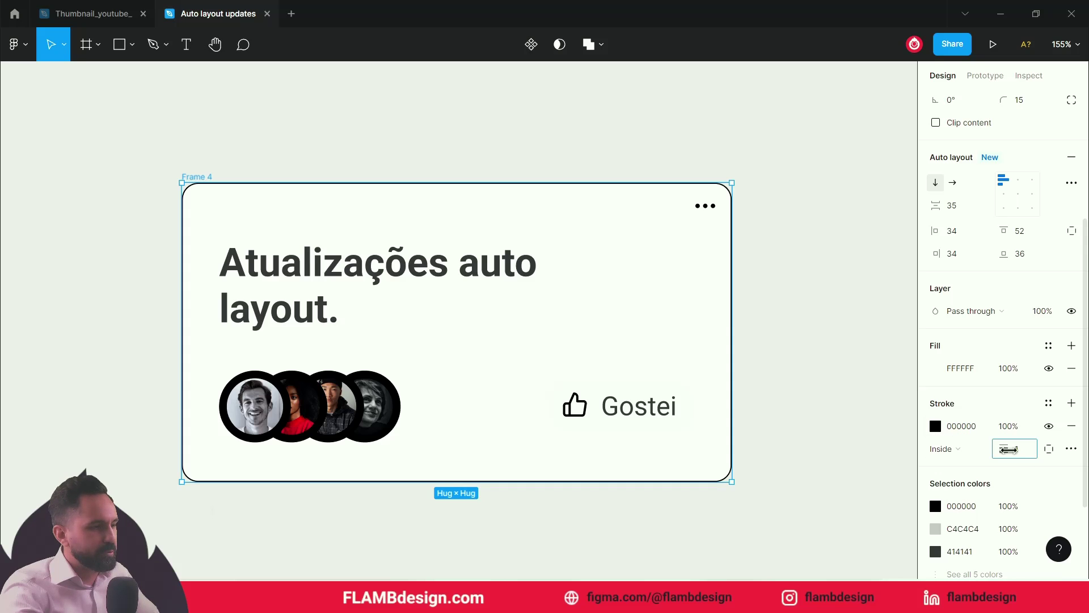
text(7)
key(Return)
click(954, 453)
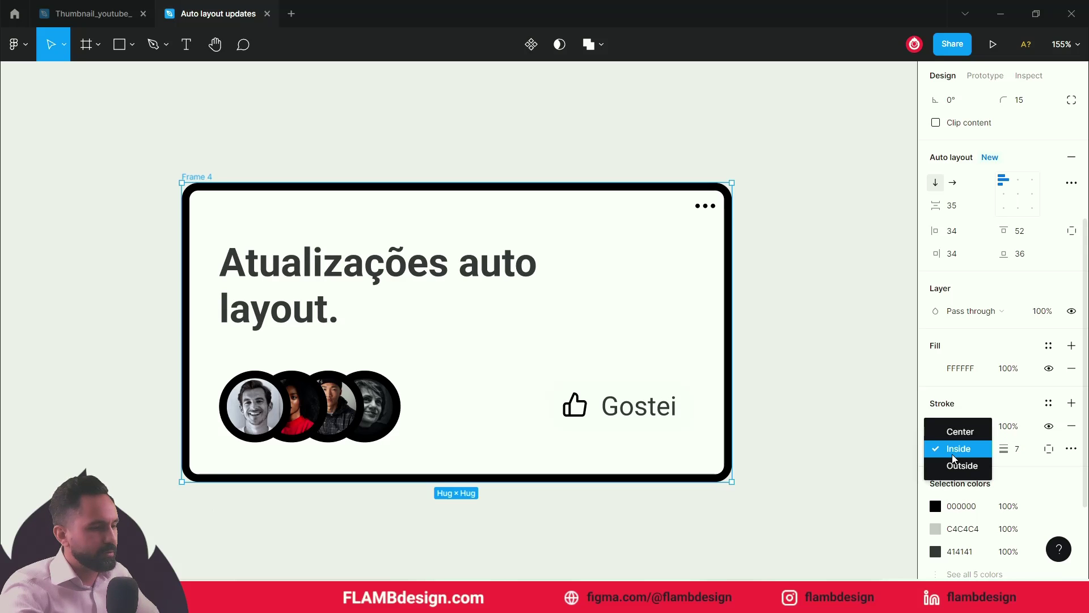
click(963, 466)
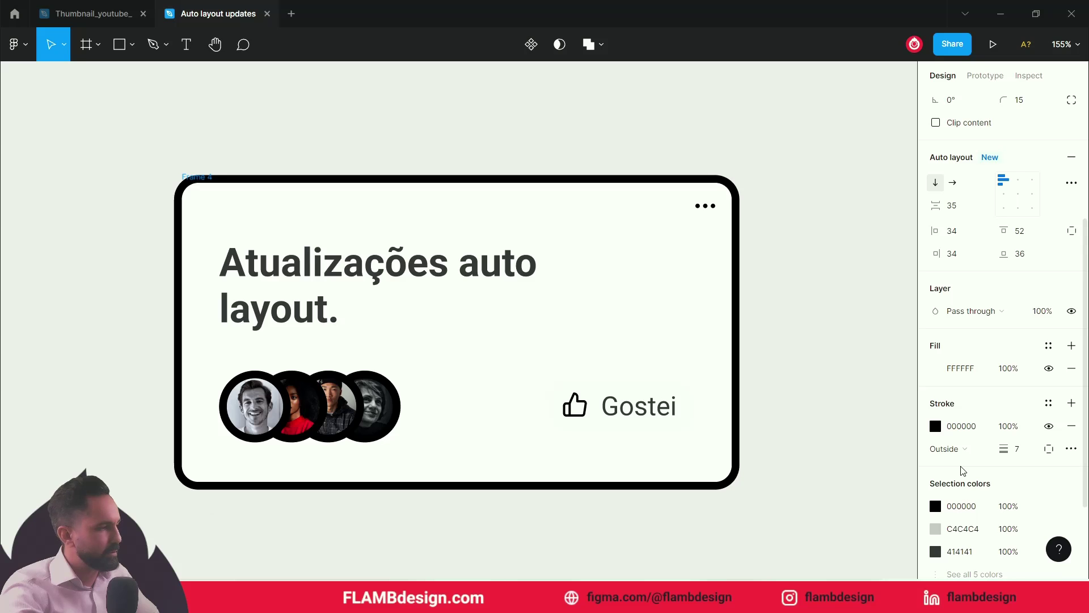
click(833, 434)
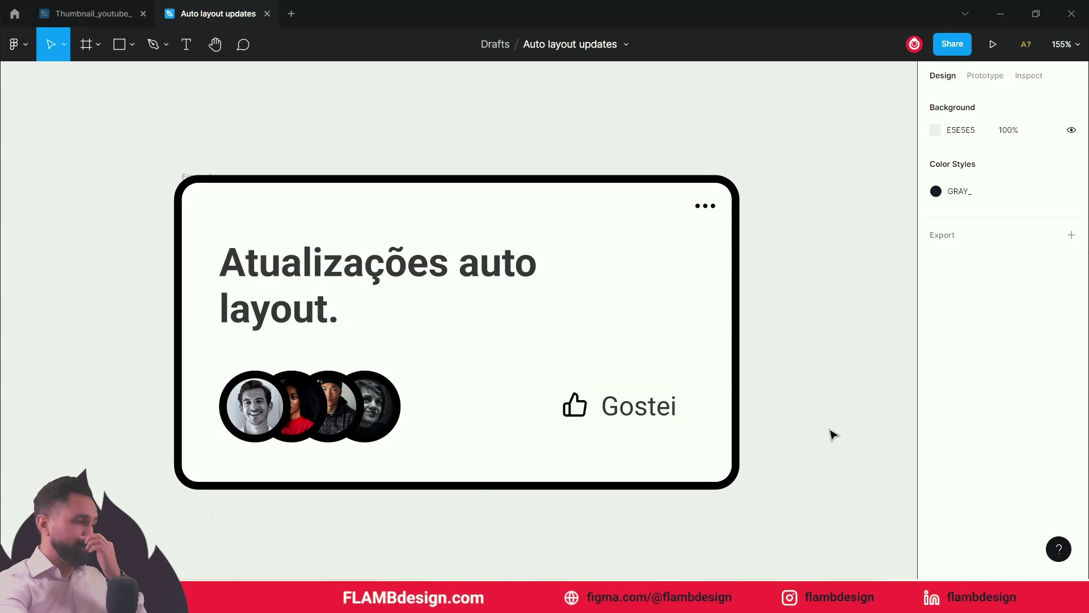
- Convert the card frame into a component
click(198, 180)
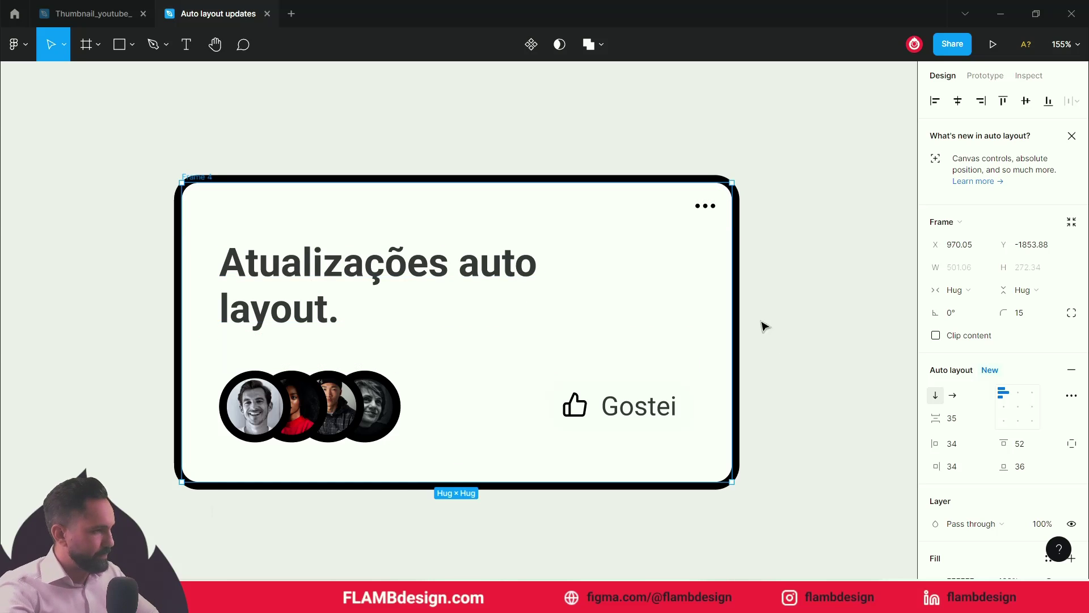
click(785, 289)
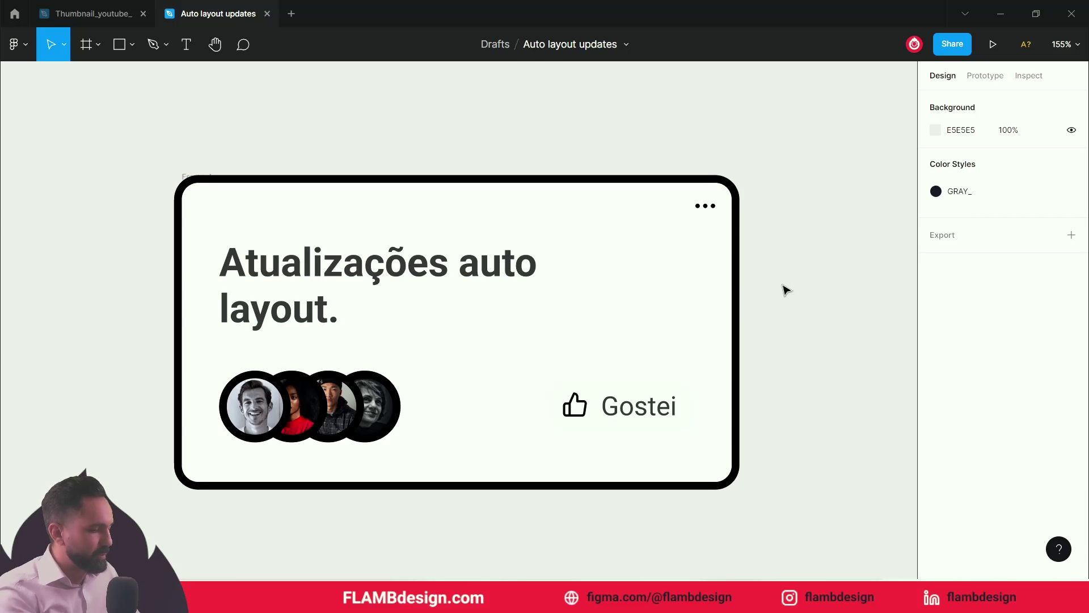
key(minus)
key(minus)
key(minus)
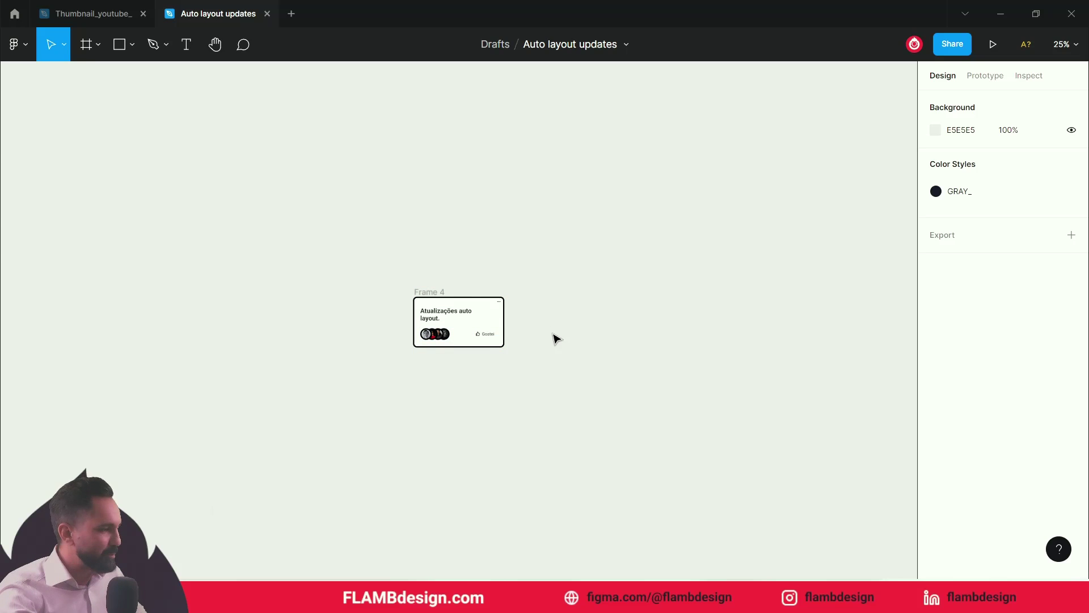
scroll(426, 295, up, 3)
click(429, 290)
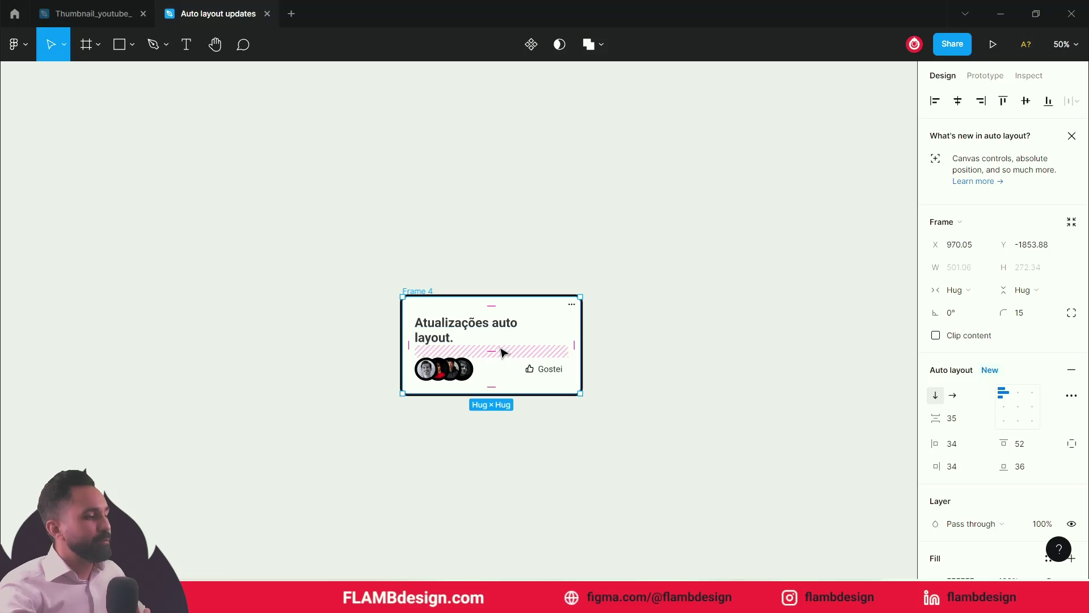
right_click(446, 328)
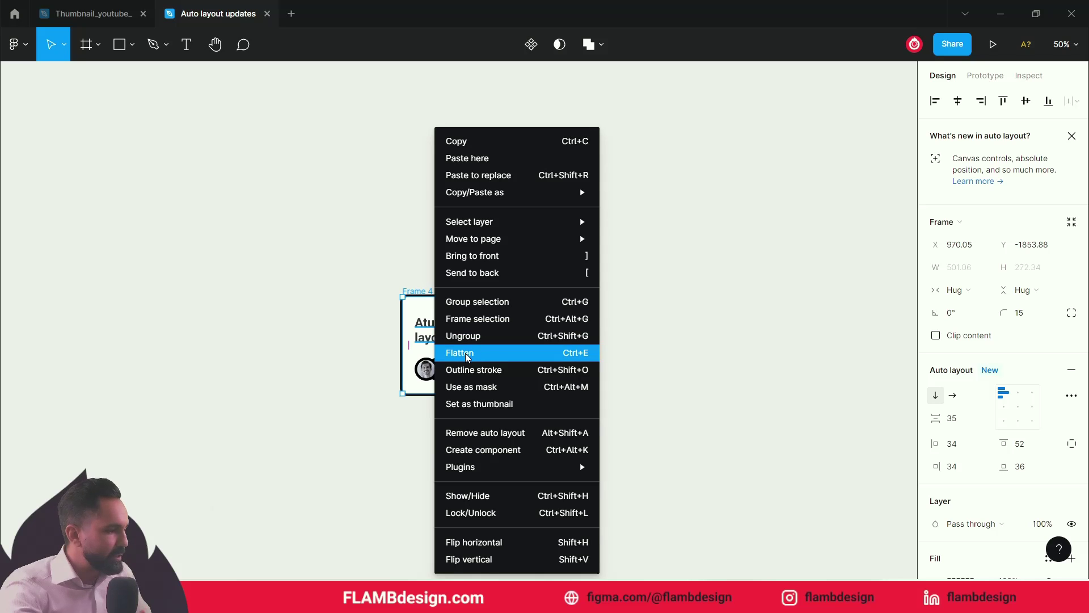
click(575, 454)
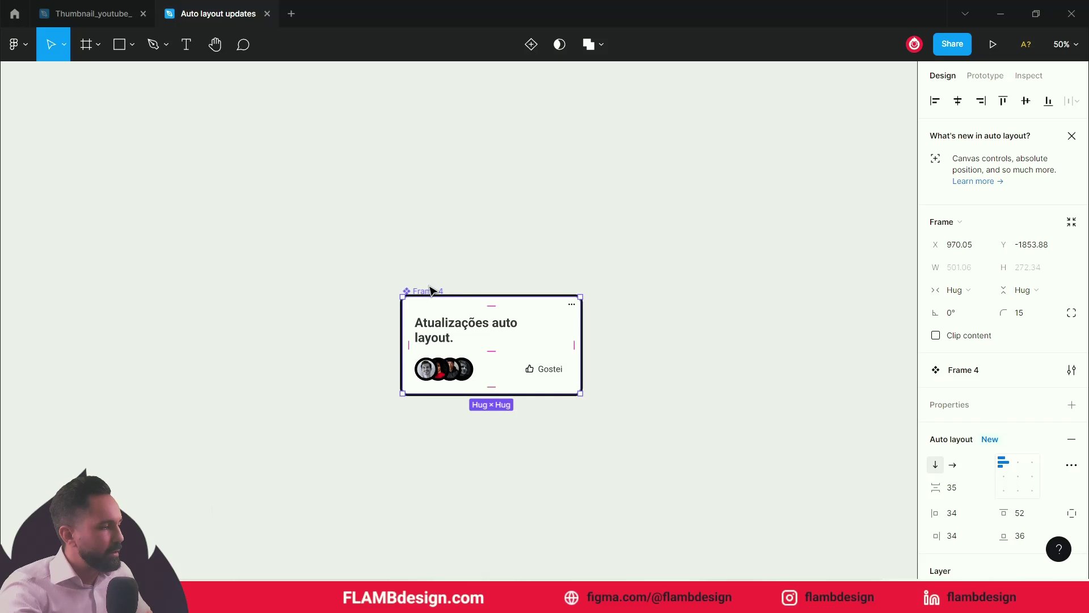
- Place two instances of the card component from the local components, one beside the main card and one below that instance
drag(433, 295, 470, 255)
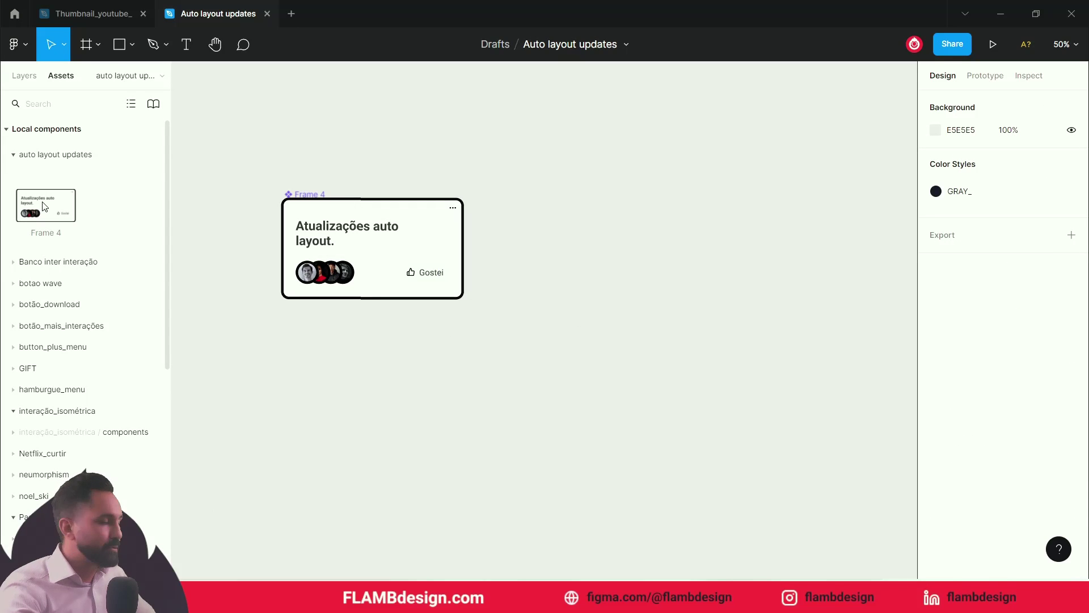
drag(44, 206, 656, 413)
click(790, 321)
click(637, 226)
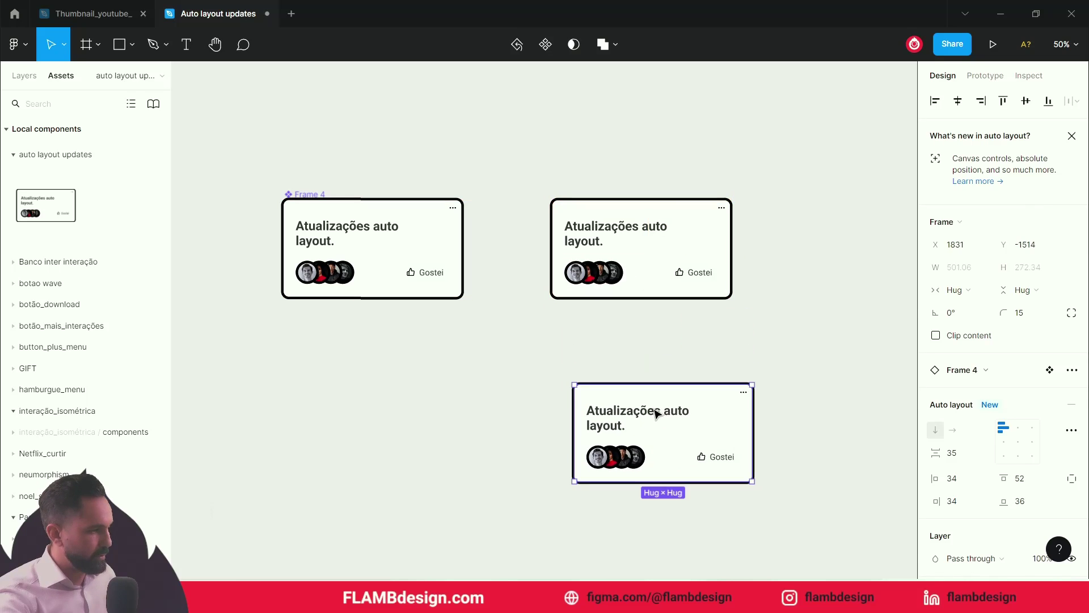
- Insert the filler text "vfdvfdvfvfvv", "fdgfgdfg" and "fhfghg" on separate lines inside the lower instance's title
double_click(656, 410)
double_click(656, 415)
click(656, 412)
text(vfdvfdvfvfvv)
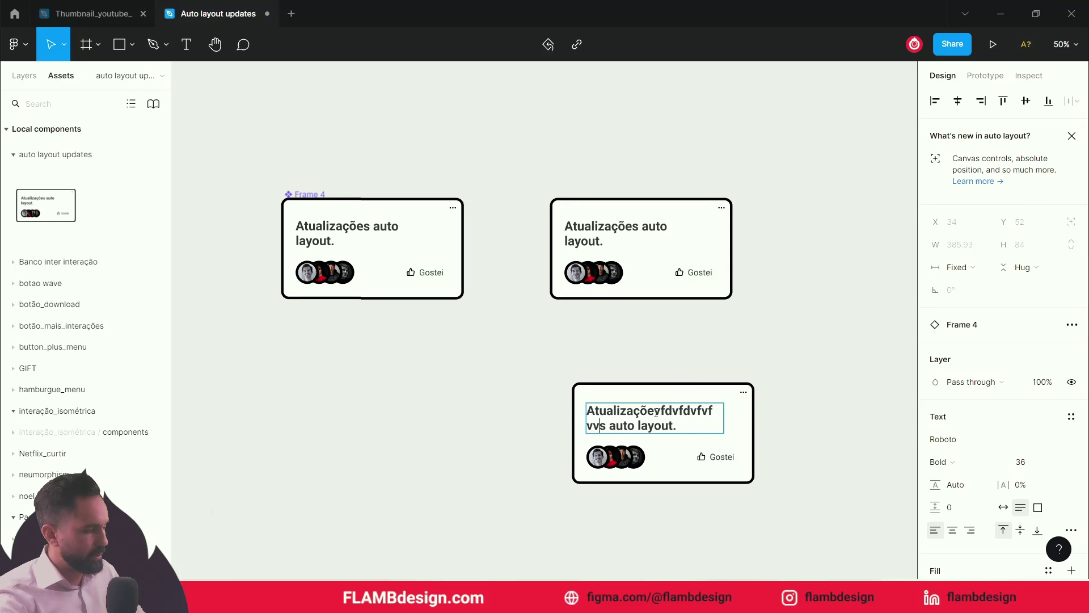
key(Return)
text(fdgfgdfg)
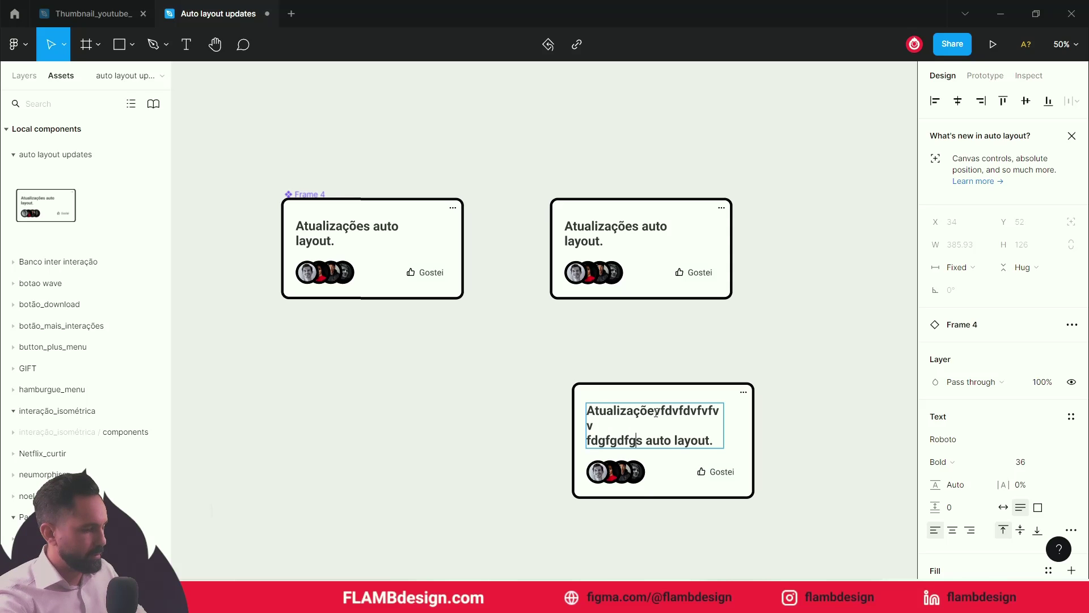
key(Return)
text(fhfghg)
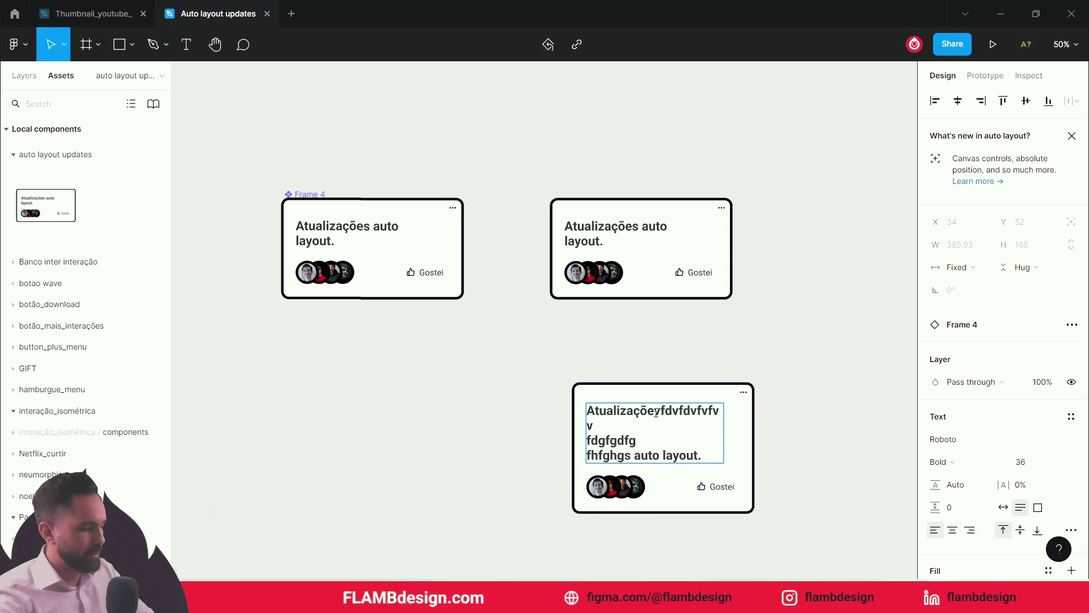
key(Return)
key(Escape)
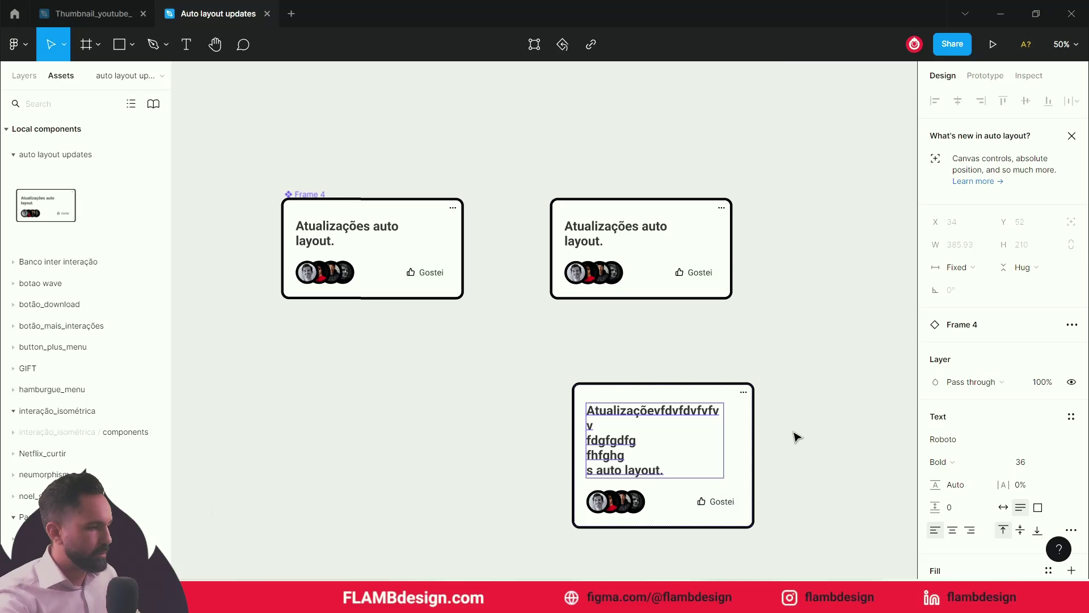
click(797, 437)
- Align the instances in one column and add another copy with the original title beneath the filler-text card
scroll(778, 460, down, 4)
scroll(778, 460, right, 2)
drag(607, 147, 656, 488)
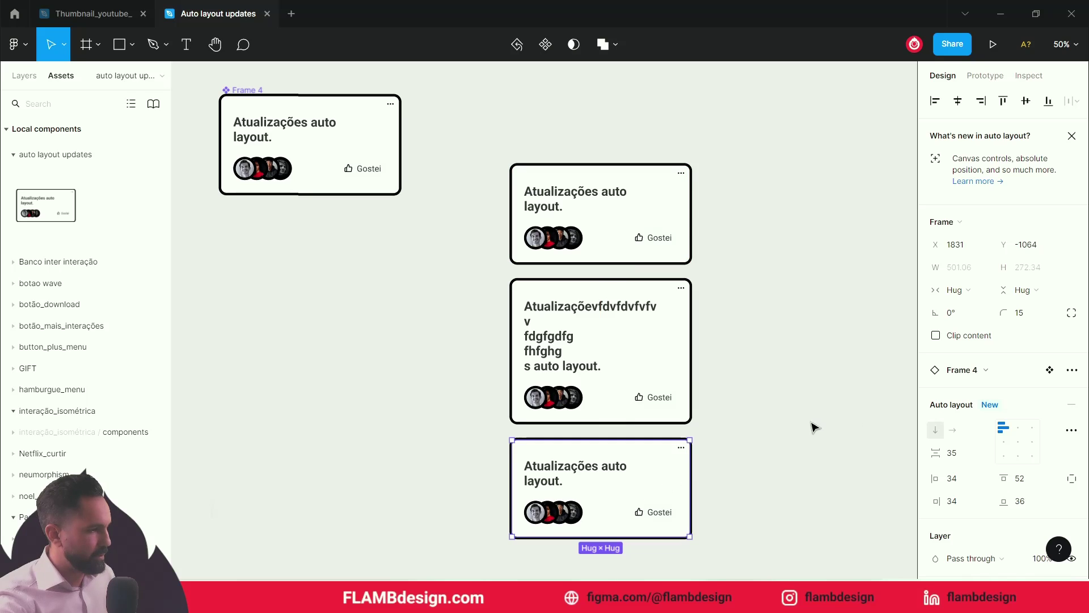
- Copy the lowest card's title text and shorten the title to "Atualizações auto layo"
scroll(795, 397, down, 3)
double_click(566, 404)
double_click(566, 404)
key(ctrl+c)
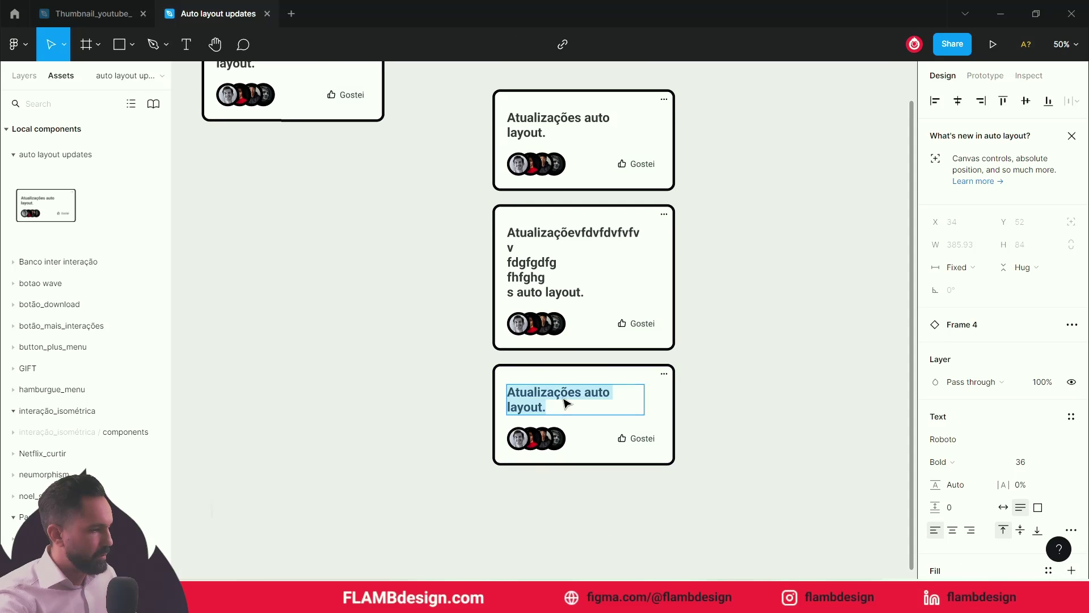
click(565, 401)
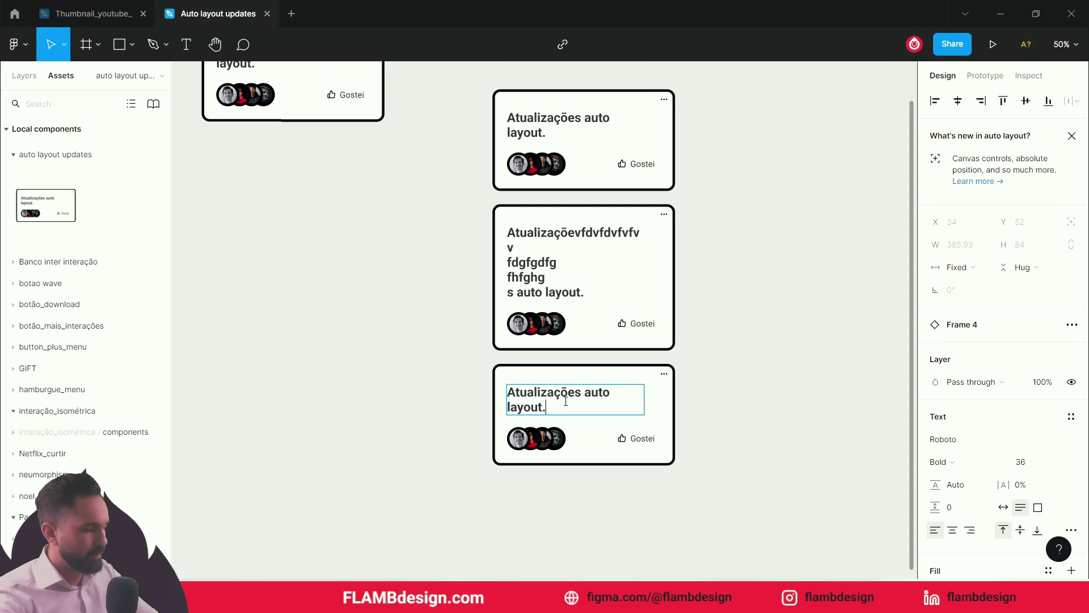
key(BackSpace)
key(BackSpace)
key(BackSpace)
key(Escape)
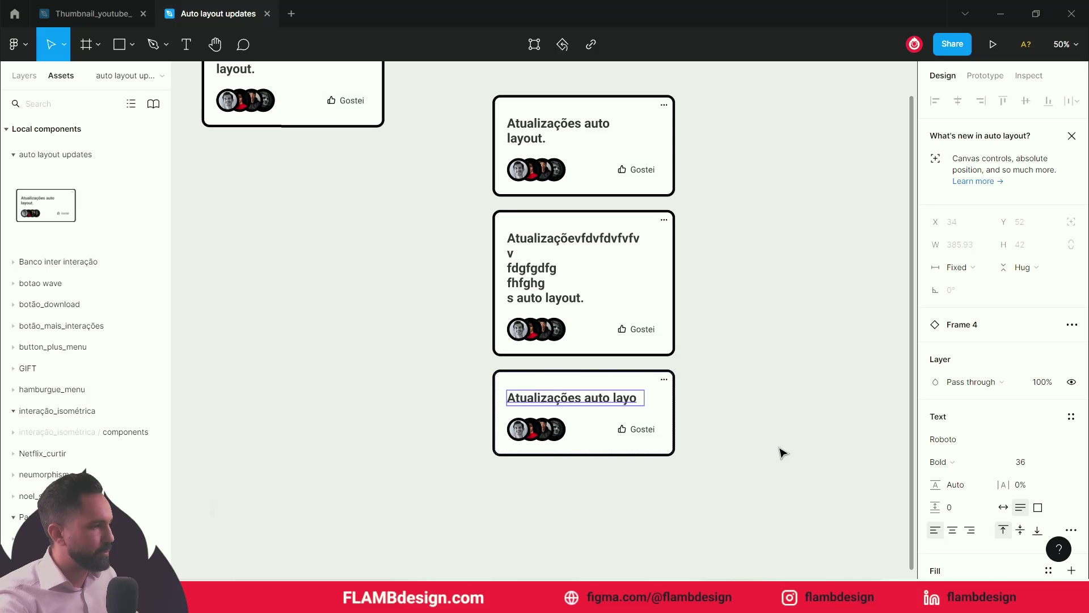
scroll(781, 420, up, 2)
click(783, 431)
- Duplicate the card with the shortened title directly below itself in the column
scroll(781, 431, down, 1)
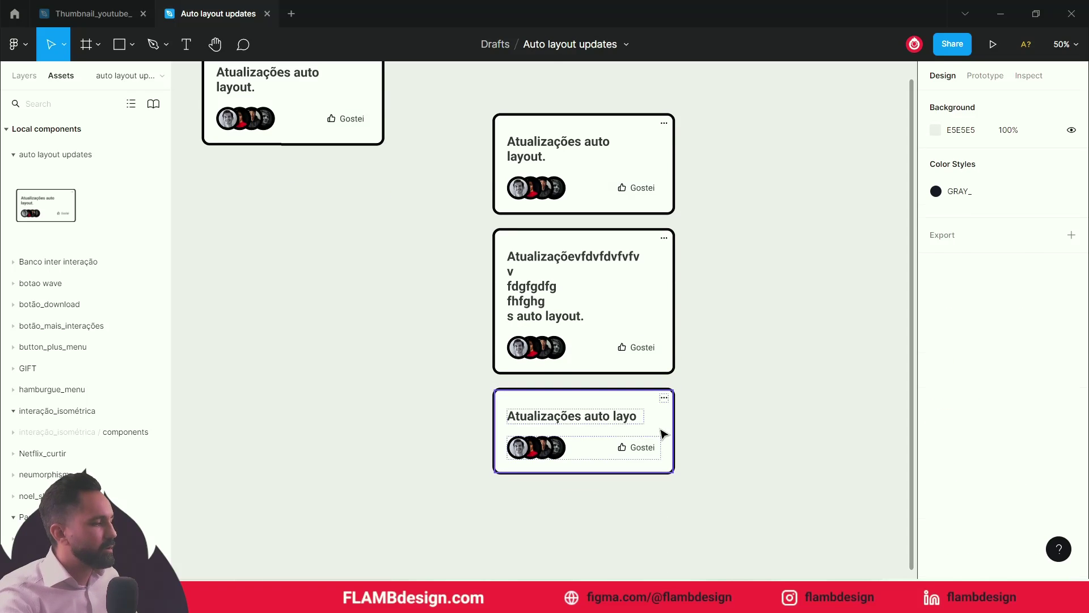
click(615, 416)
drag(614, 416, 622, 516)
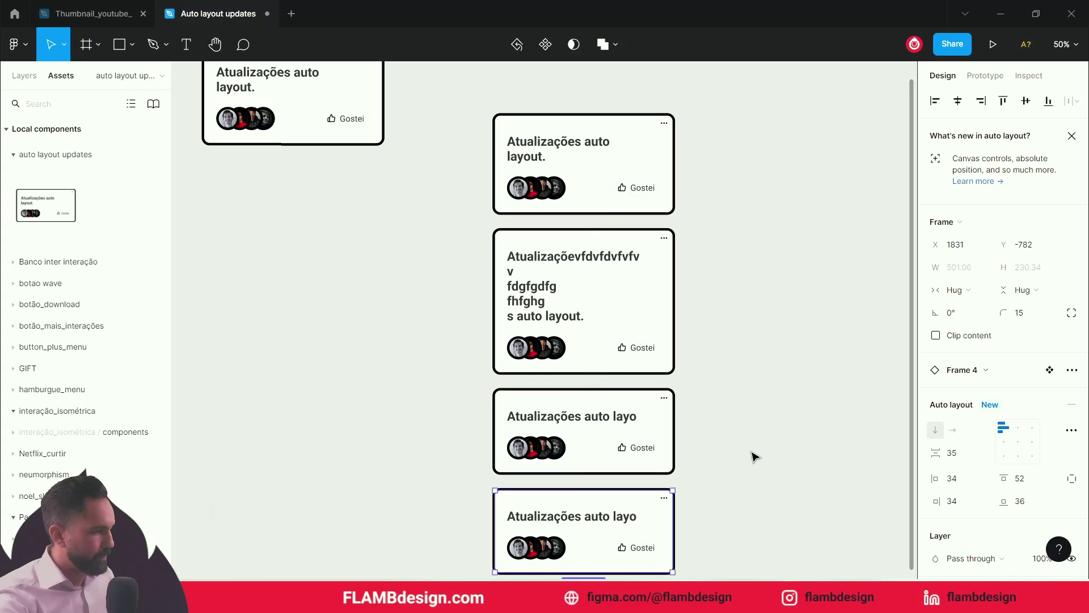
scroll(741, 420, down, 1)
scroll(740, 420, down, 1)
- Lengthen the bottom card's title by pasting until it holds six repetitions of "Atualizações auto layo"
click(595, 431)
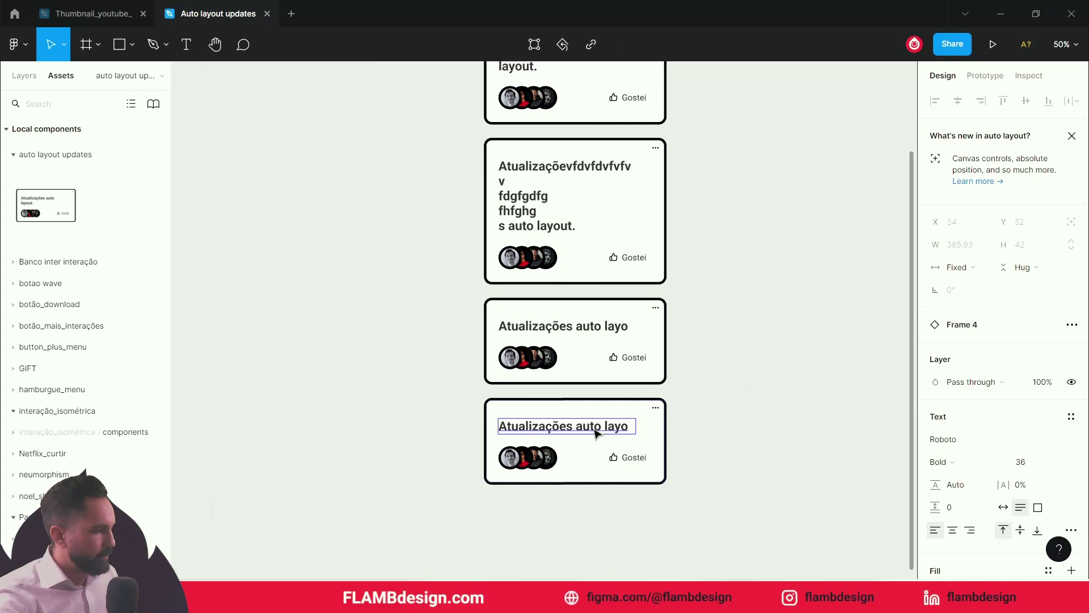
double_click(610, 431)
key(ctrl+v)
key(ctrl+v)
key(ctrl+v)
key(ctrl+v)
key(ctrl+v)
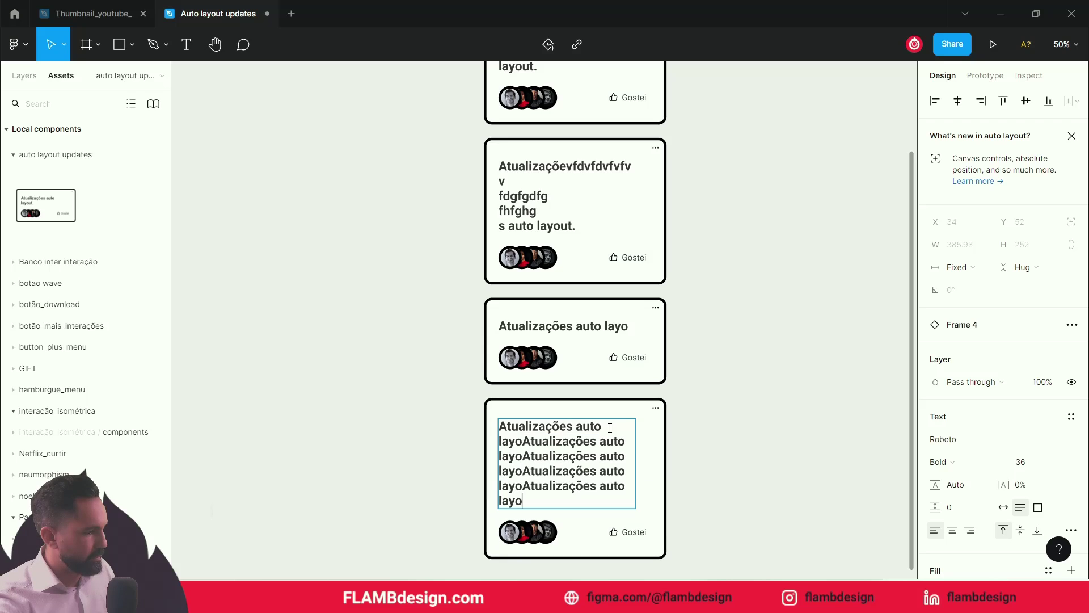
key(ctrl+v)
scroll(741, 456, up, 5)
scroll(741, 456, down, 5)
scroll(740, 456, up, 3)
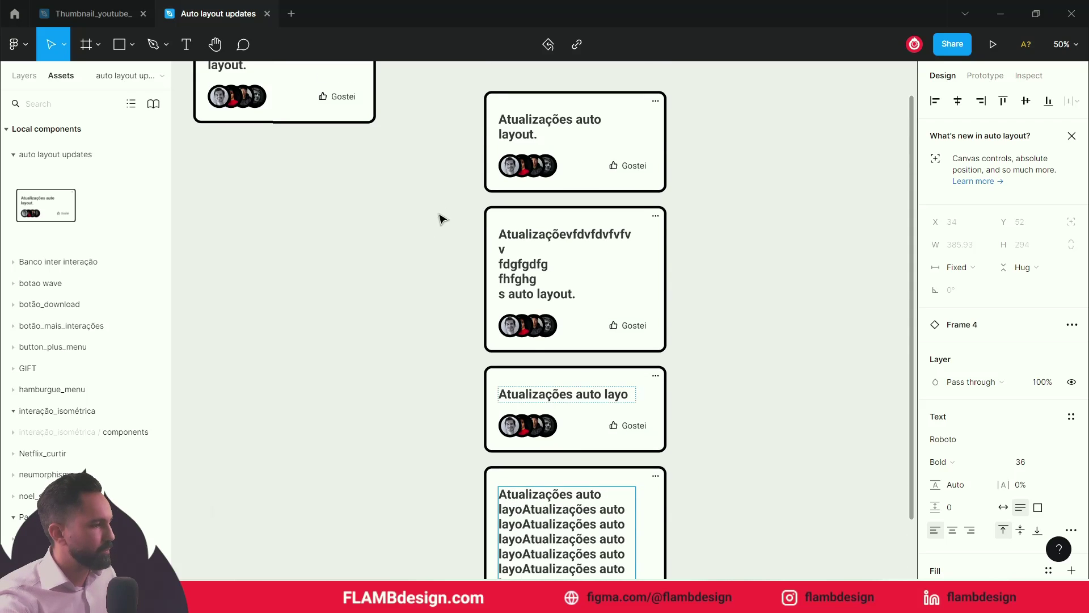
click(441, 131)
- Select all four card instances in the column and wrap them in a vertical auto layout frame
scroll(444, 131, down, 2)
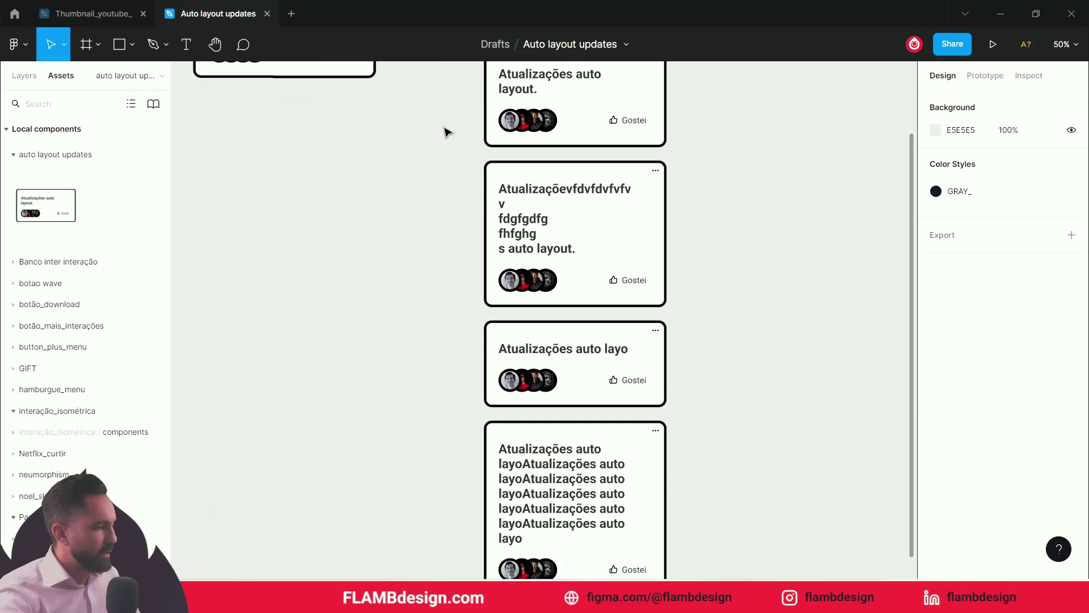
scroll(448, 114, up, 1)
drag(445, 98, 740, 513)
scroll(741, 515, up, 1)
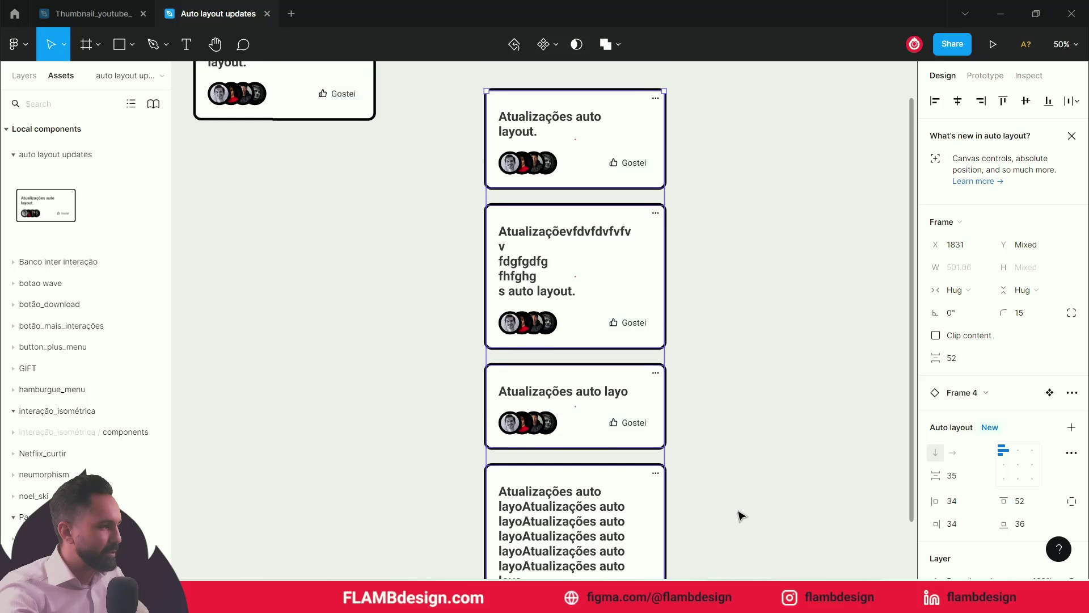
key(shift+a)
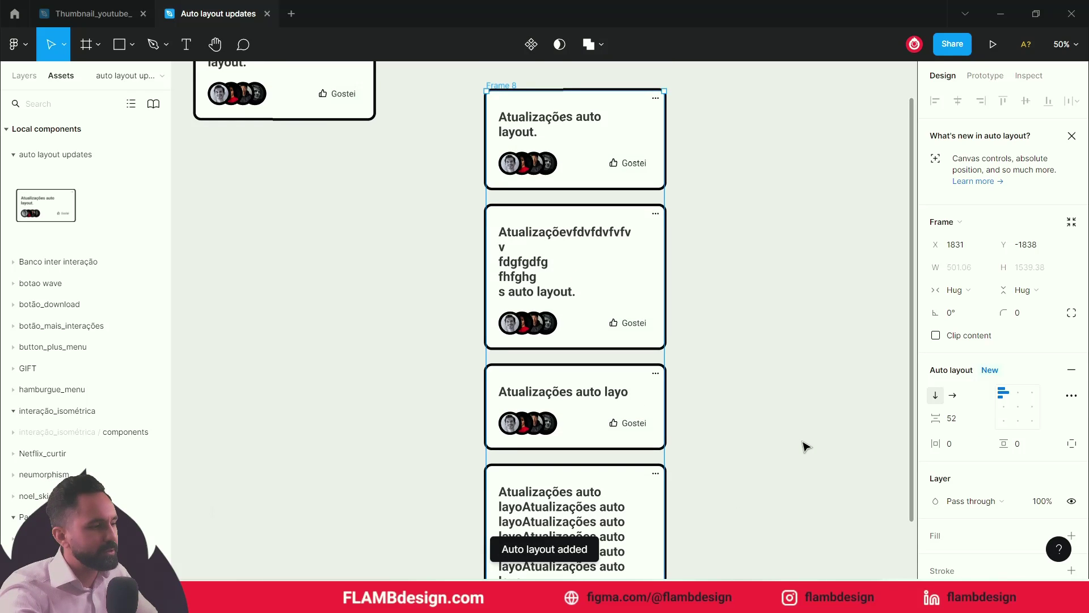
- Try the horizontal direction on the auto layout frame of cards and switch it back to vertical
click(953, 396)
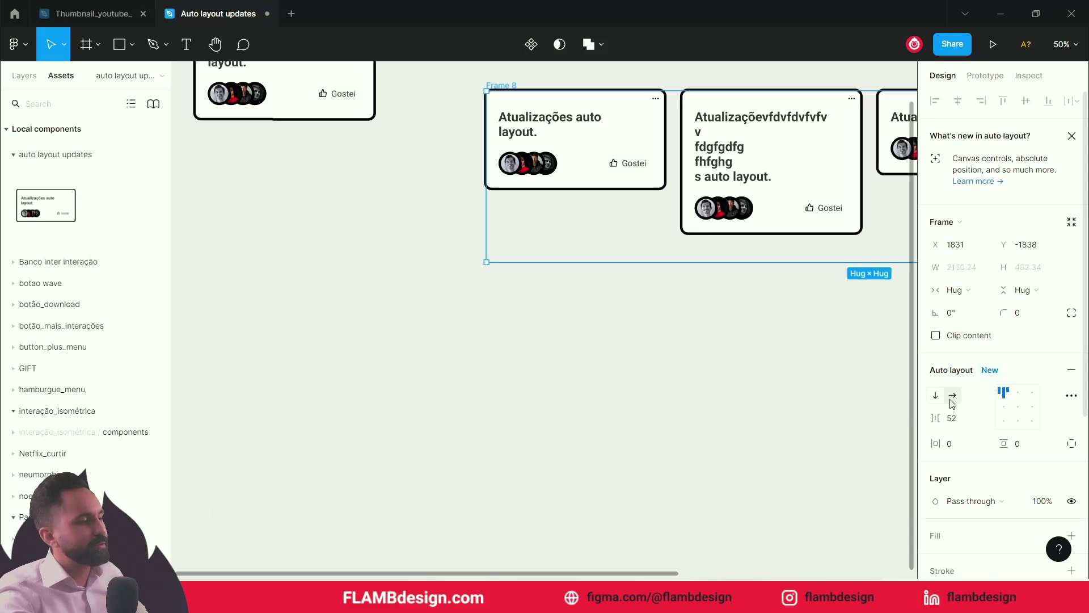
drag(710, 358, 406, 479)
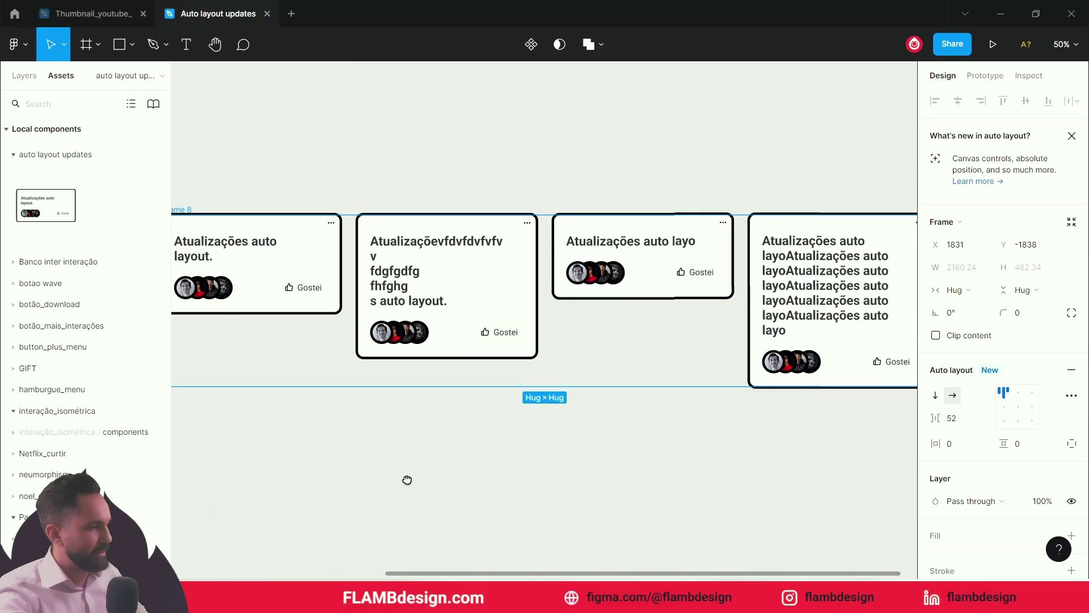
drag(601, 496, 666, 466)
click(936, 395)
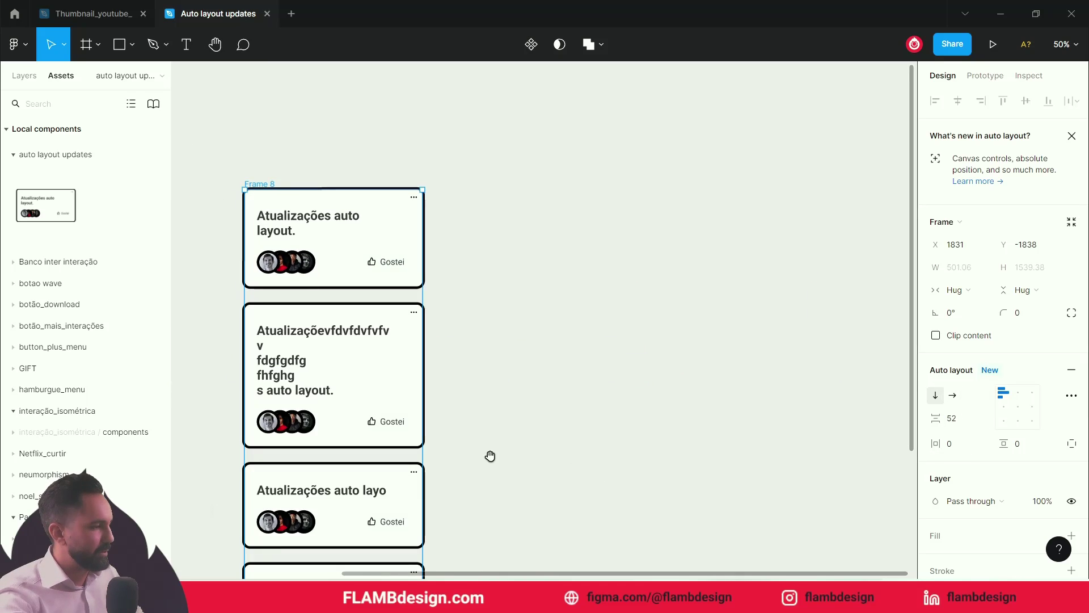
mouse_move(488, 455)
mouse_down()
mouse_move(608, 403)
mouse_move(693, 430)
mouse_up()
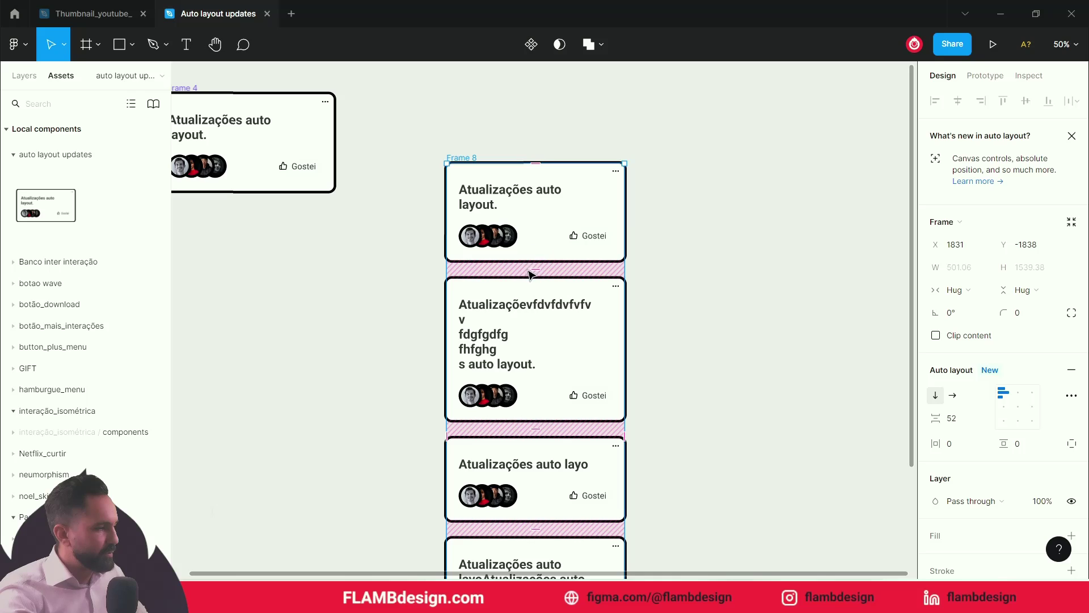
- Reduce the spacing between the stacked cards to -124 so that they overlap
drag(537, 268, 532, 233)
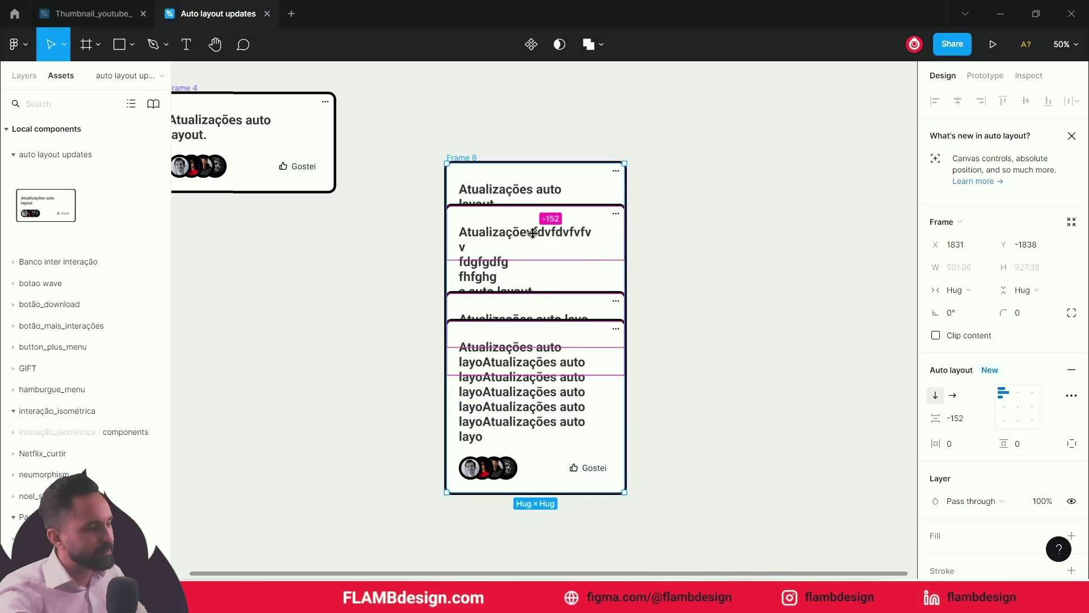
drag(533, 233, 537, 238)
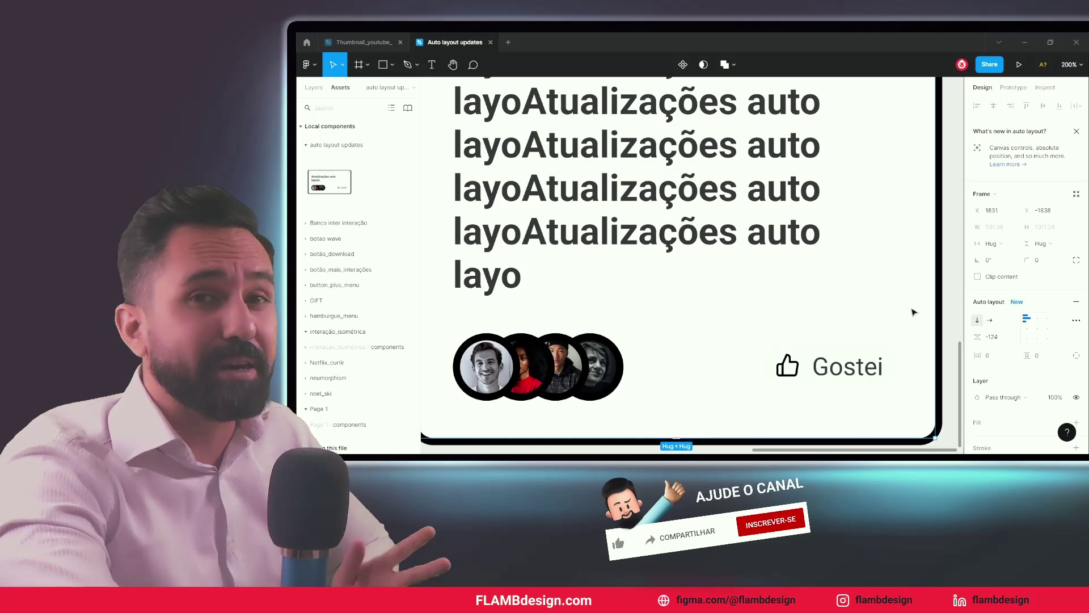
scroll(862, 352, down, 1)
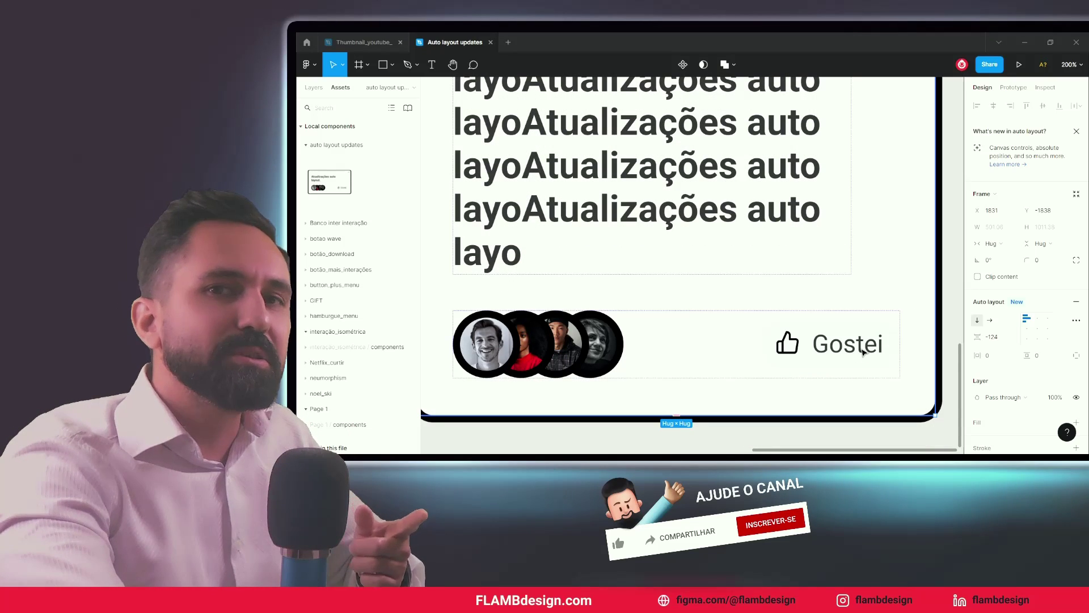